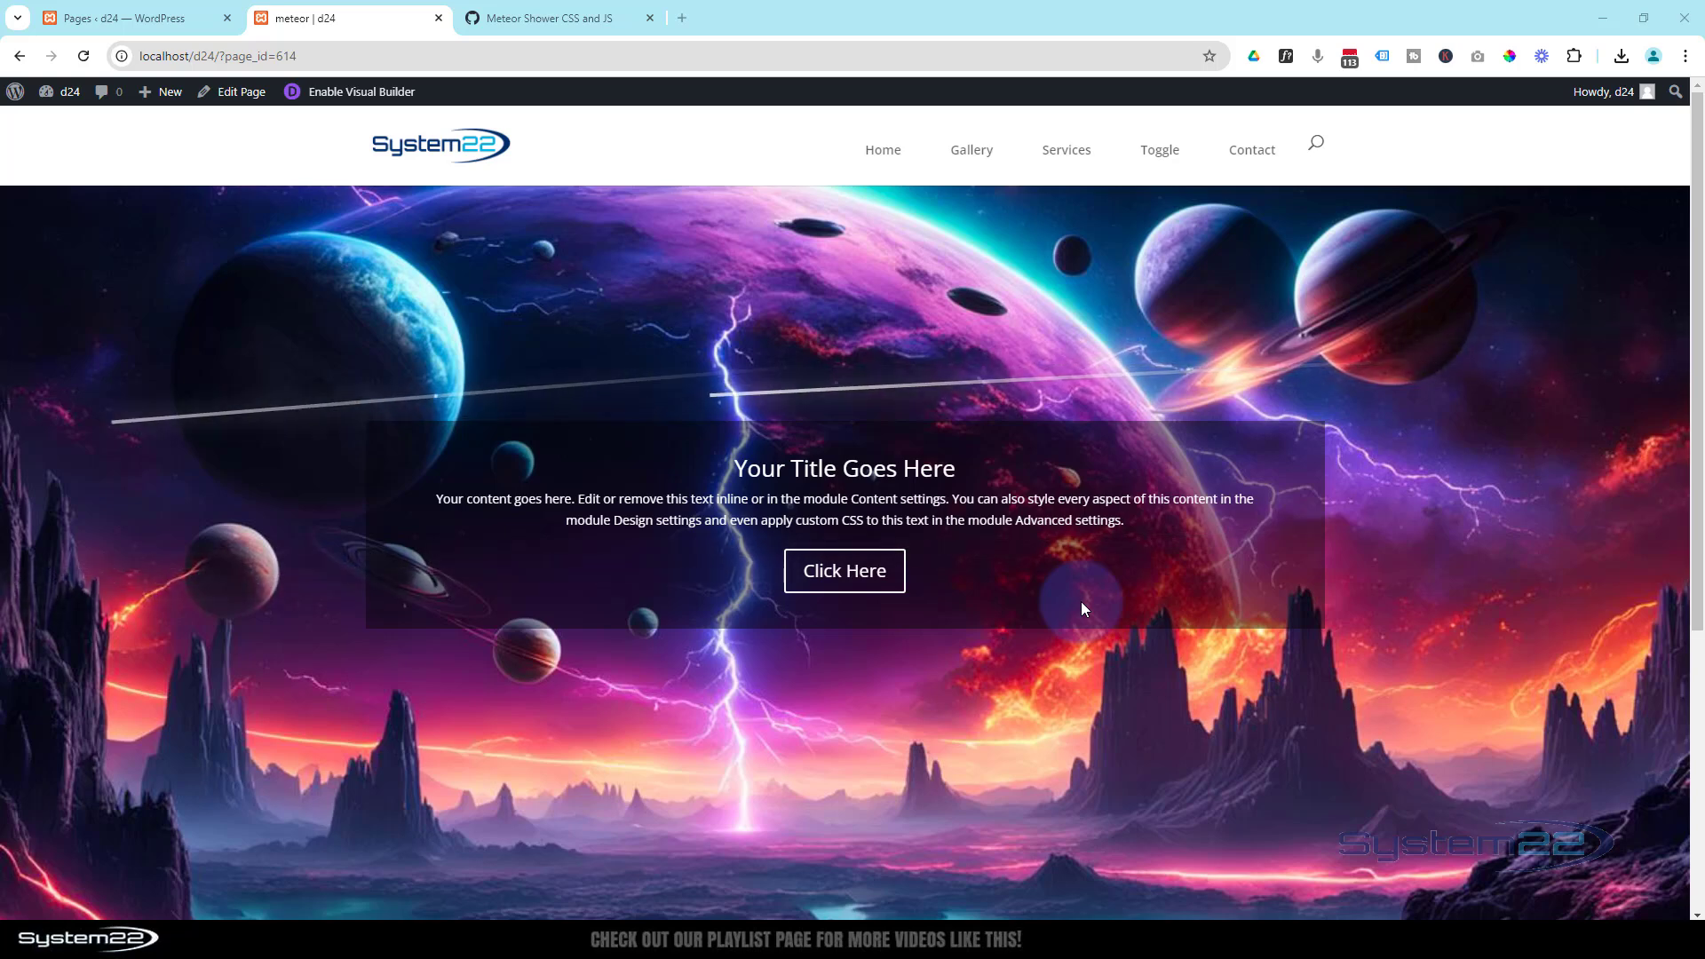
- Create a new page titled "Meteor Shower" and open it in the Divi Builder
mouse_move(181, 94)
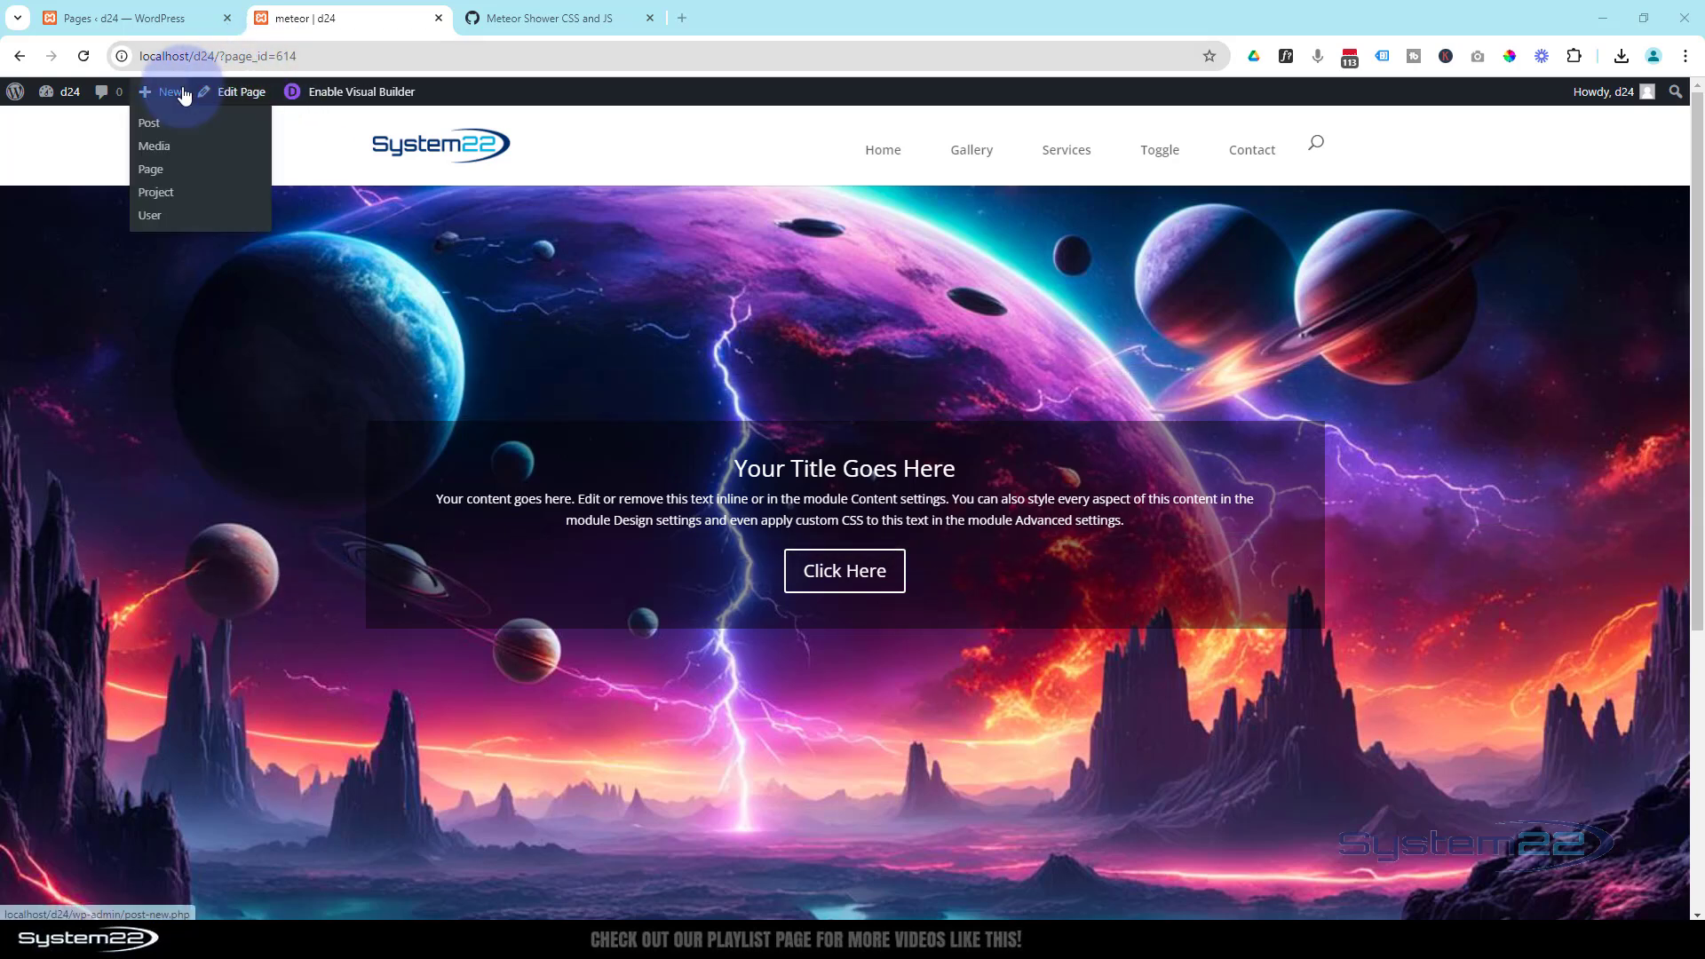
middle_click(150, 176)
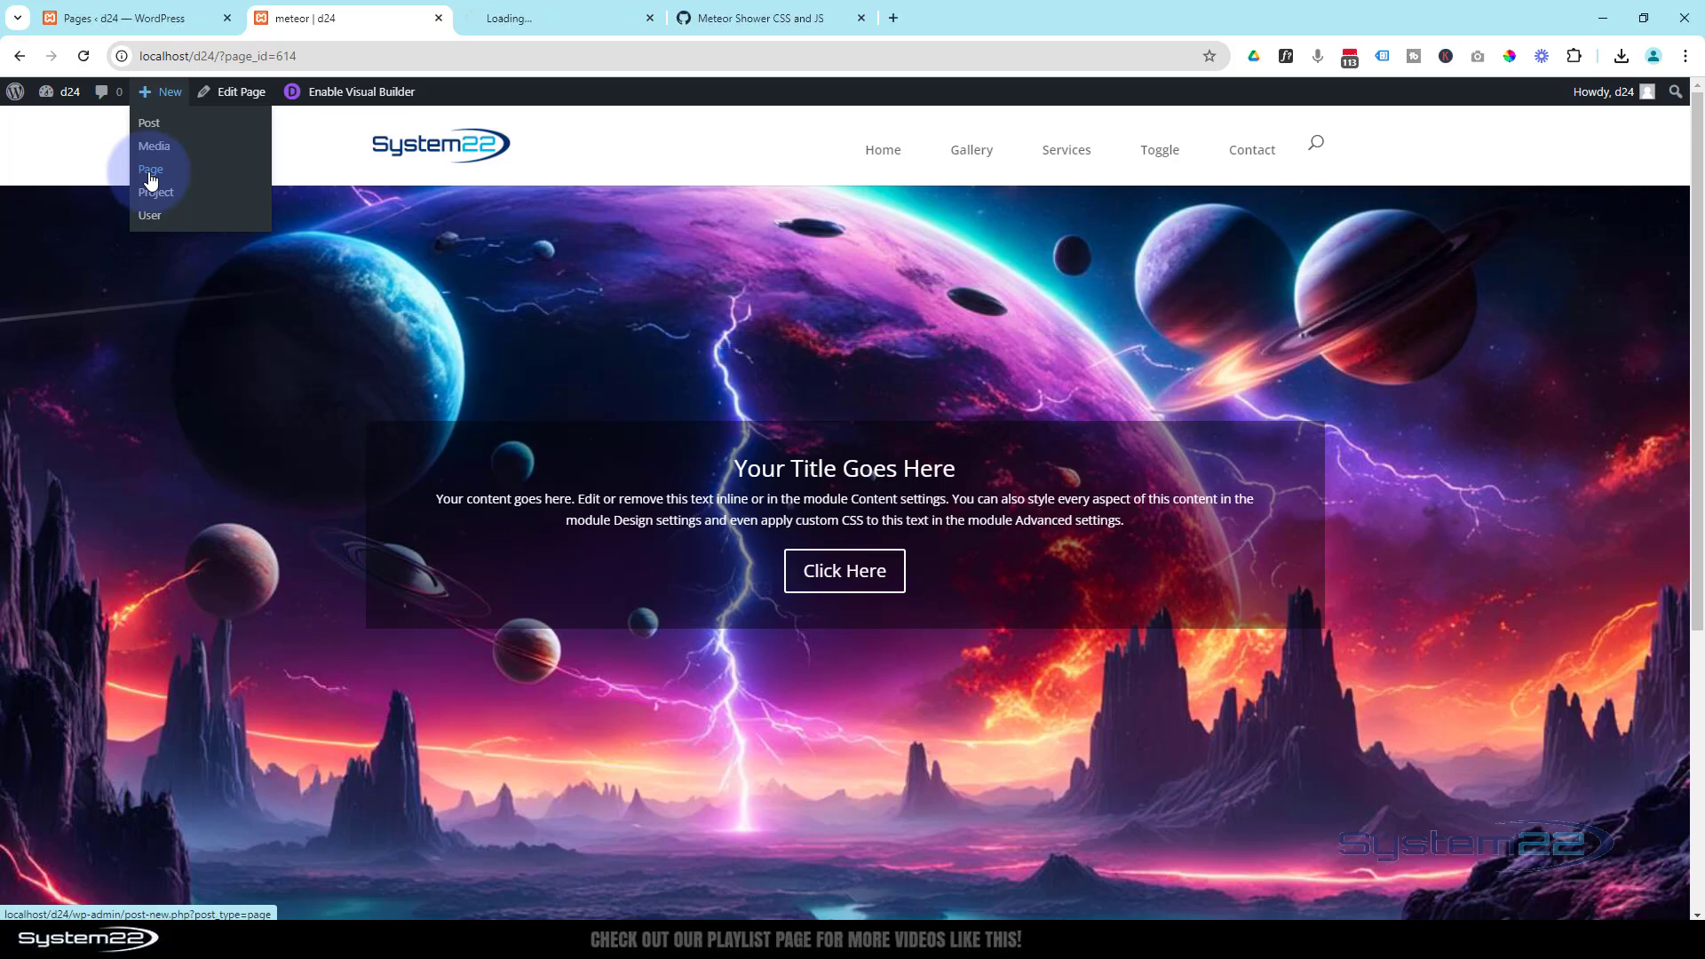
click(557, 14)
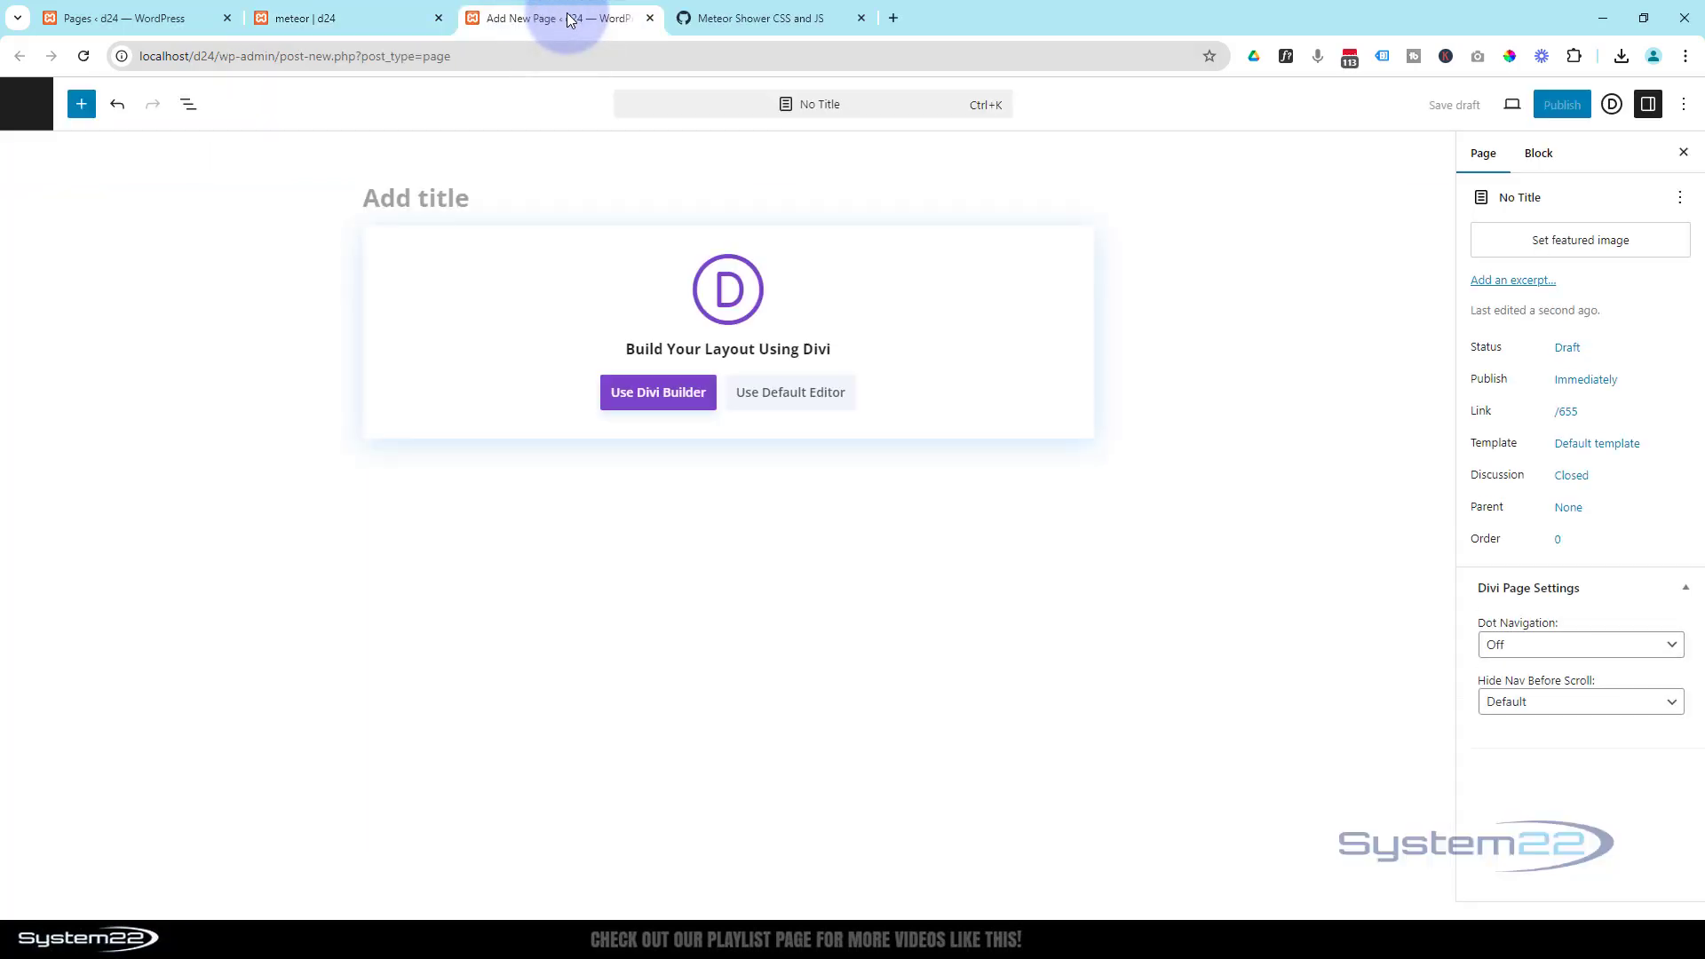
text(Meteor Shower)
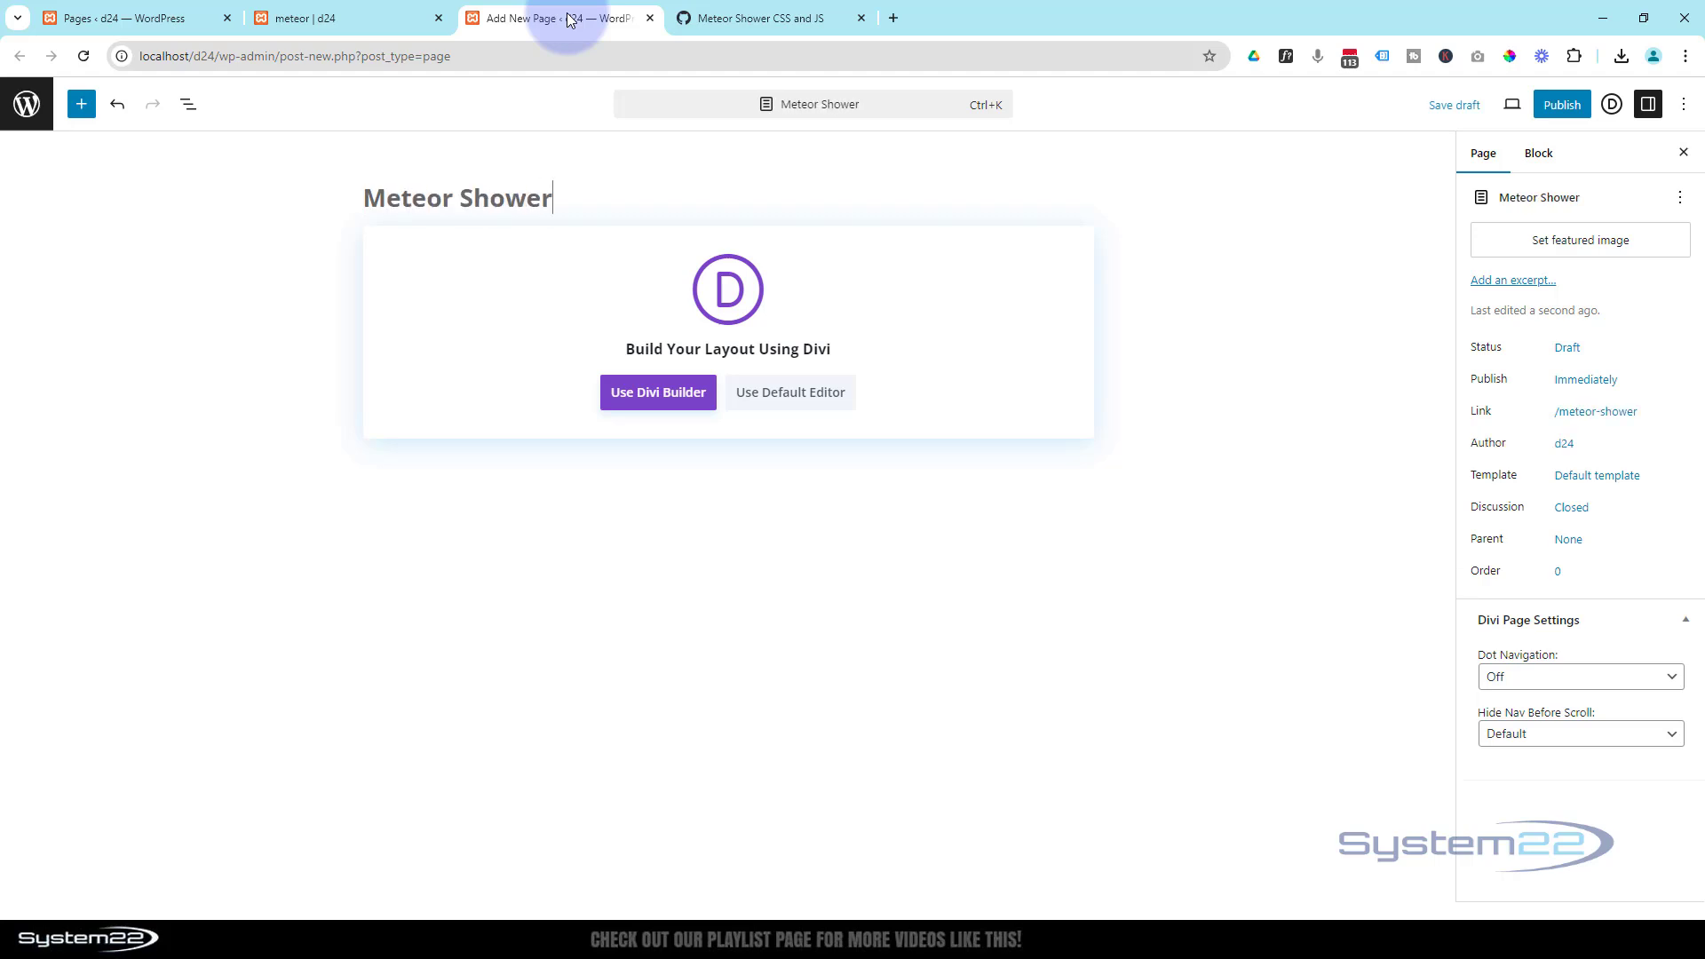
click(658, 402)
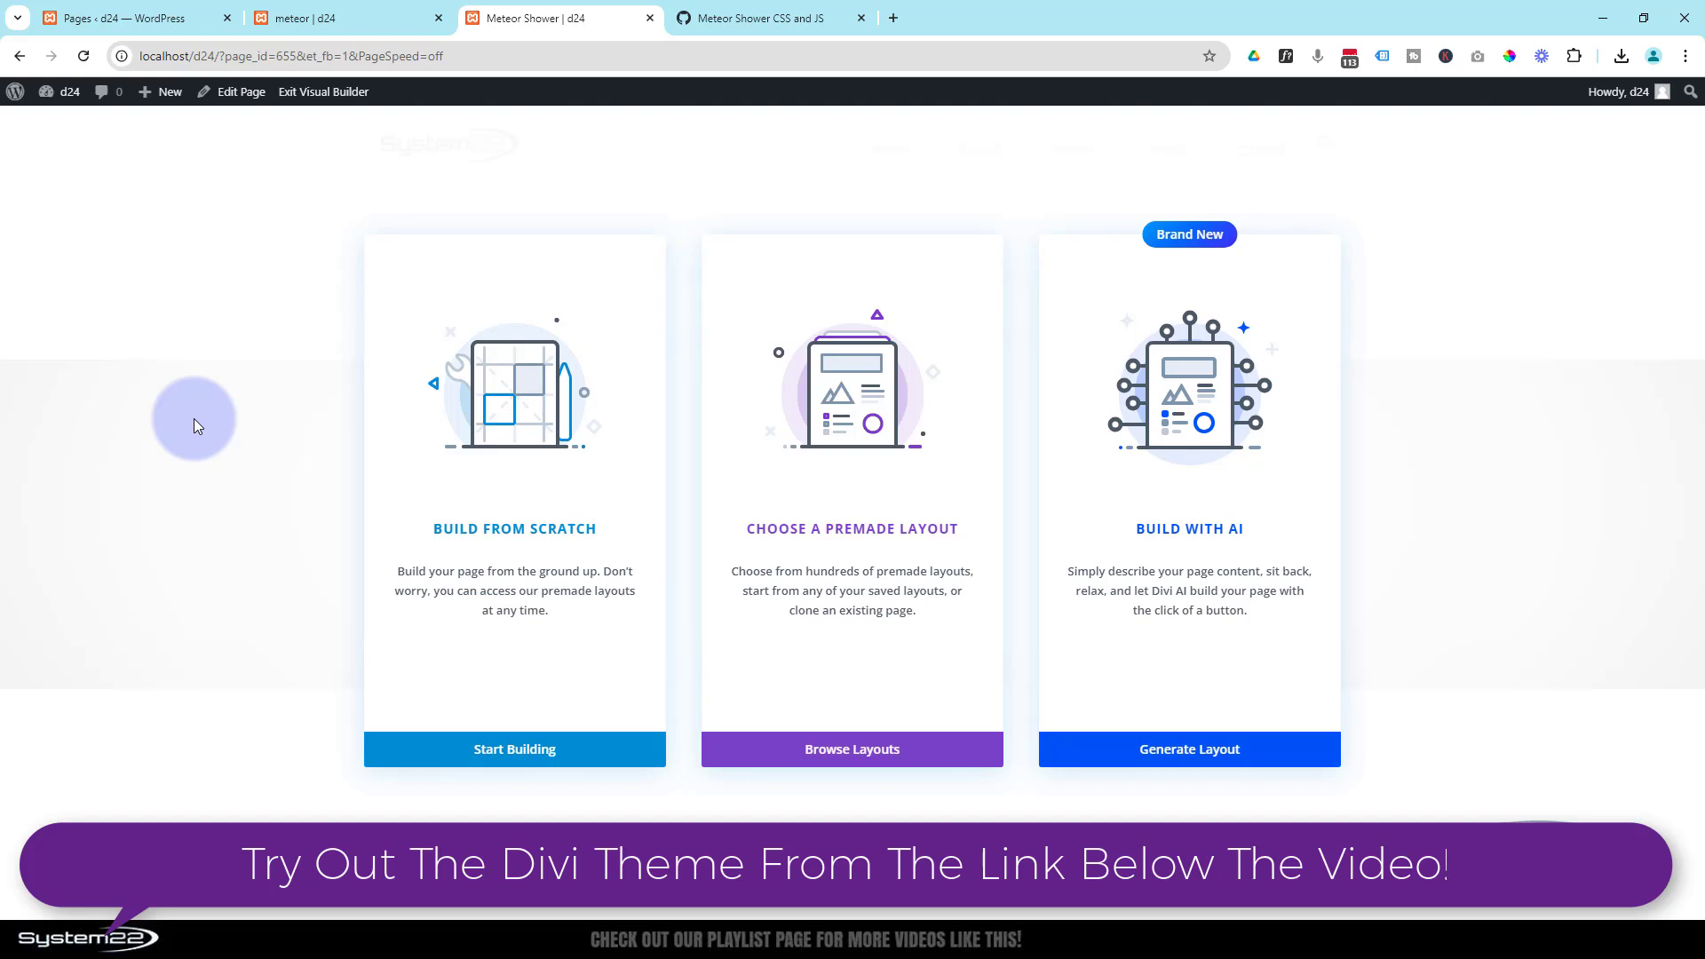
- Start building the page from scratch with a single-column row containing a Call To Action module
click(518, 755)
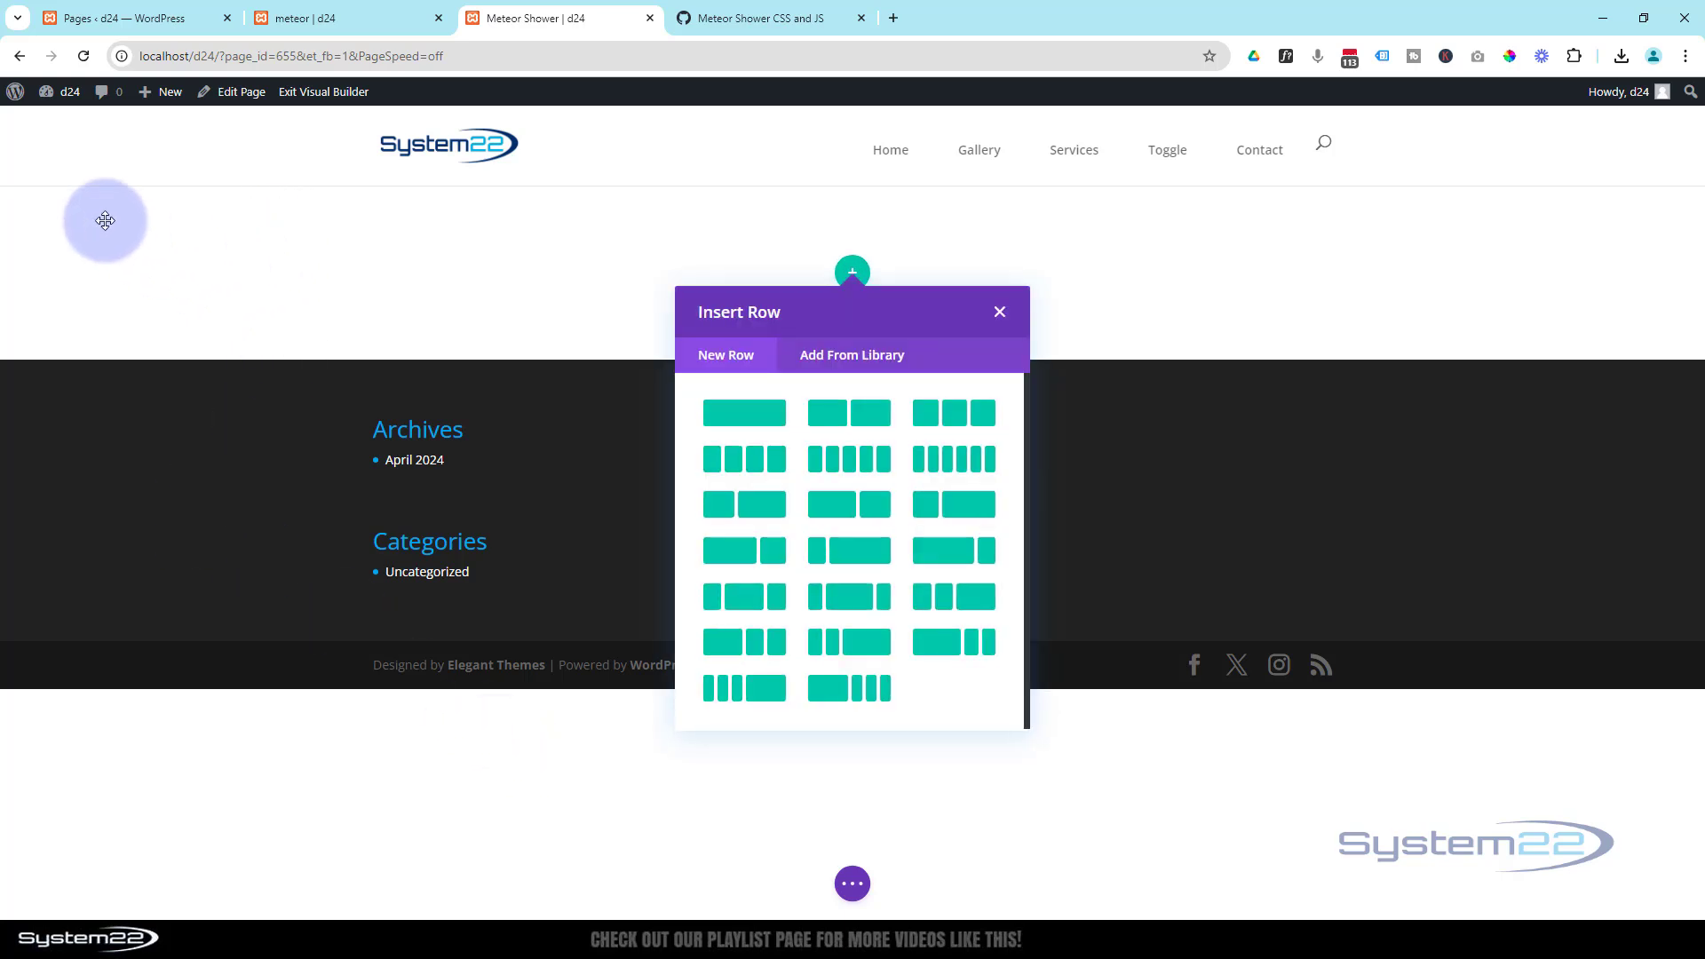
click(761, 414)
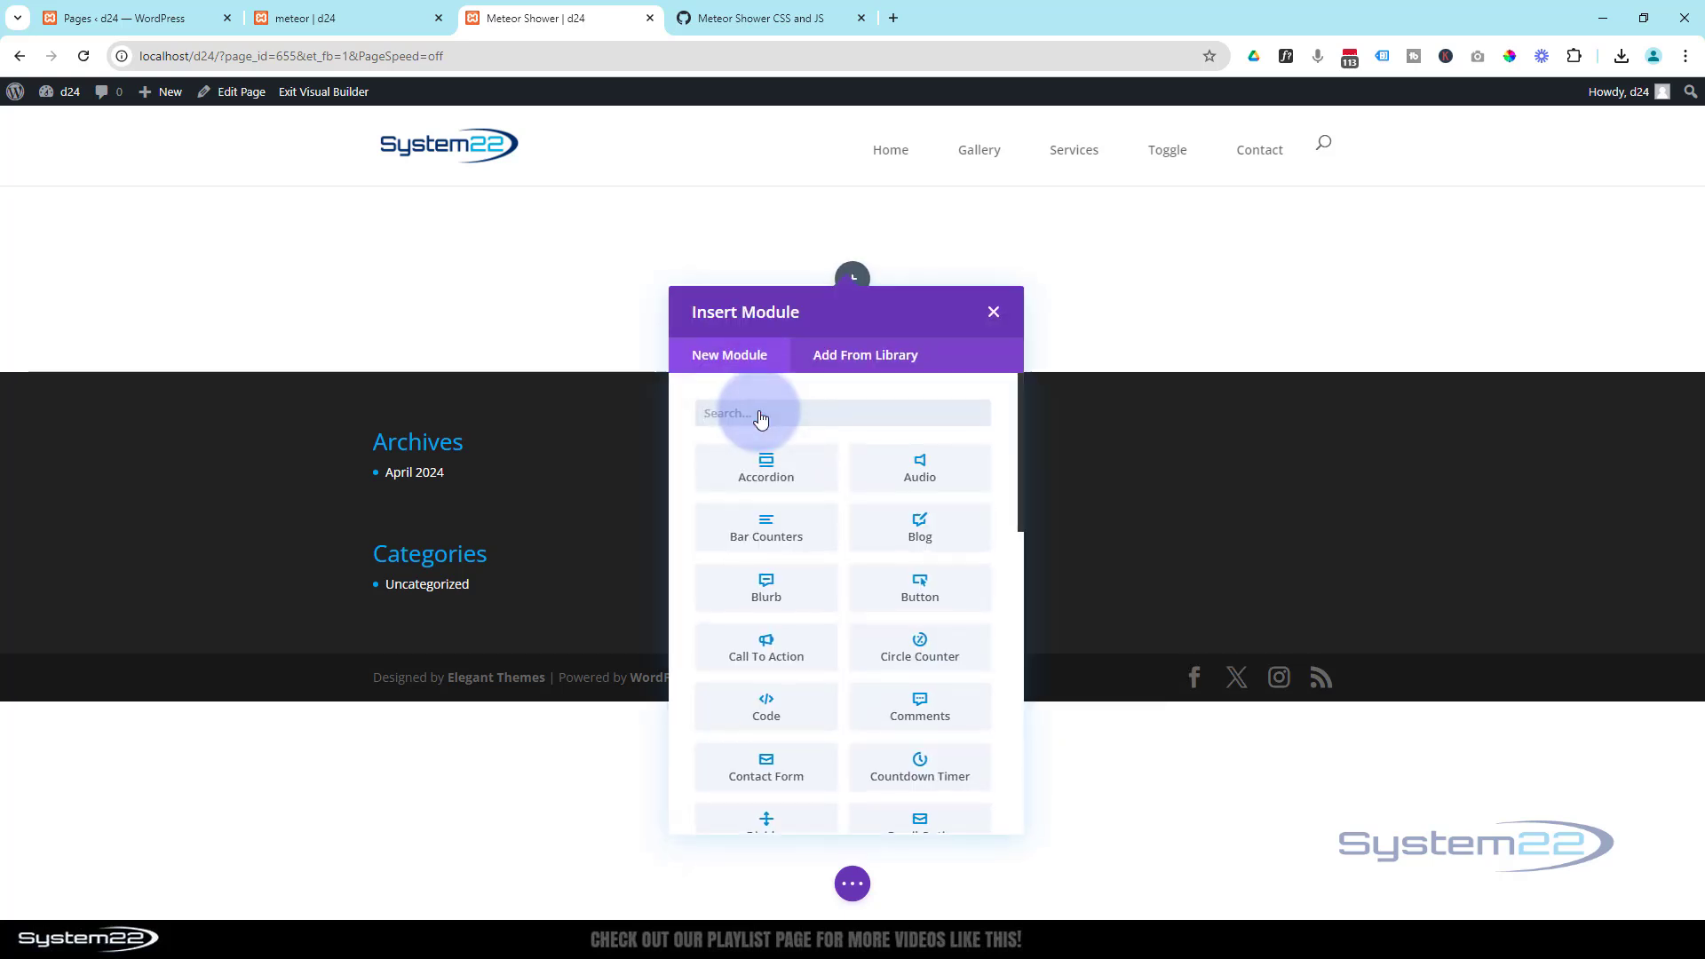
click(787, 651)
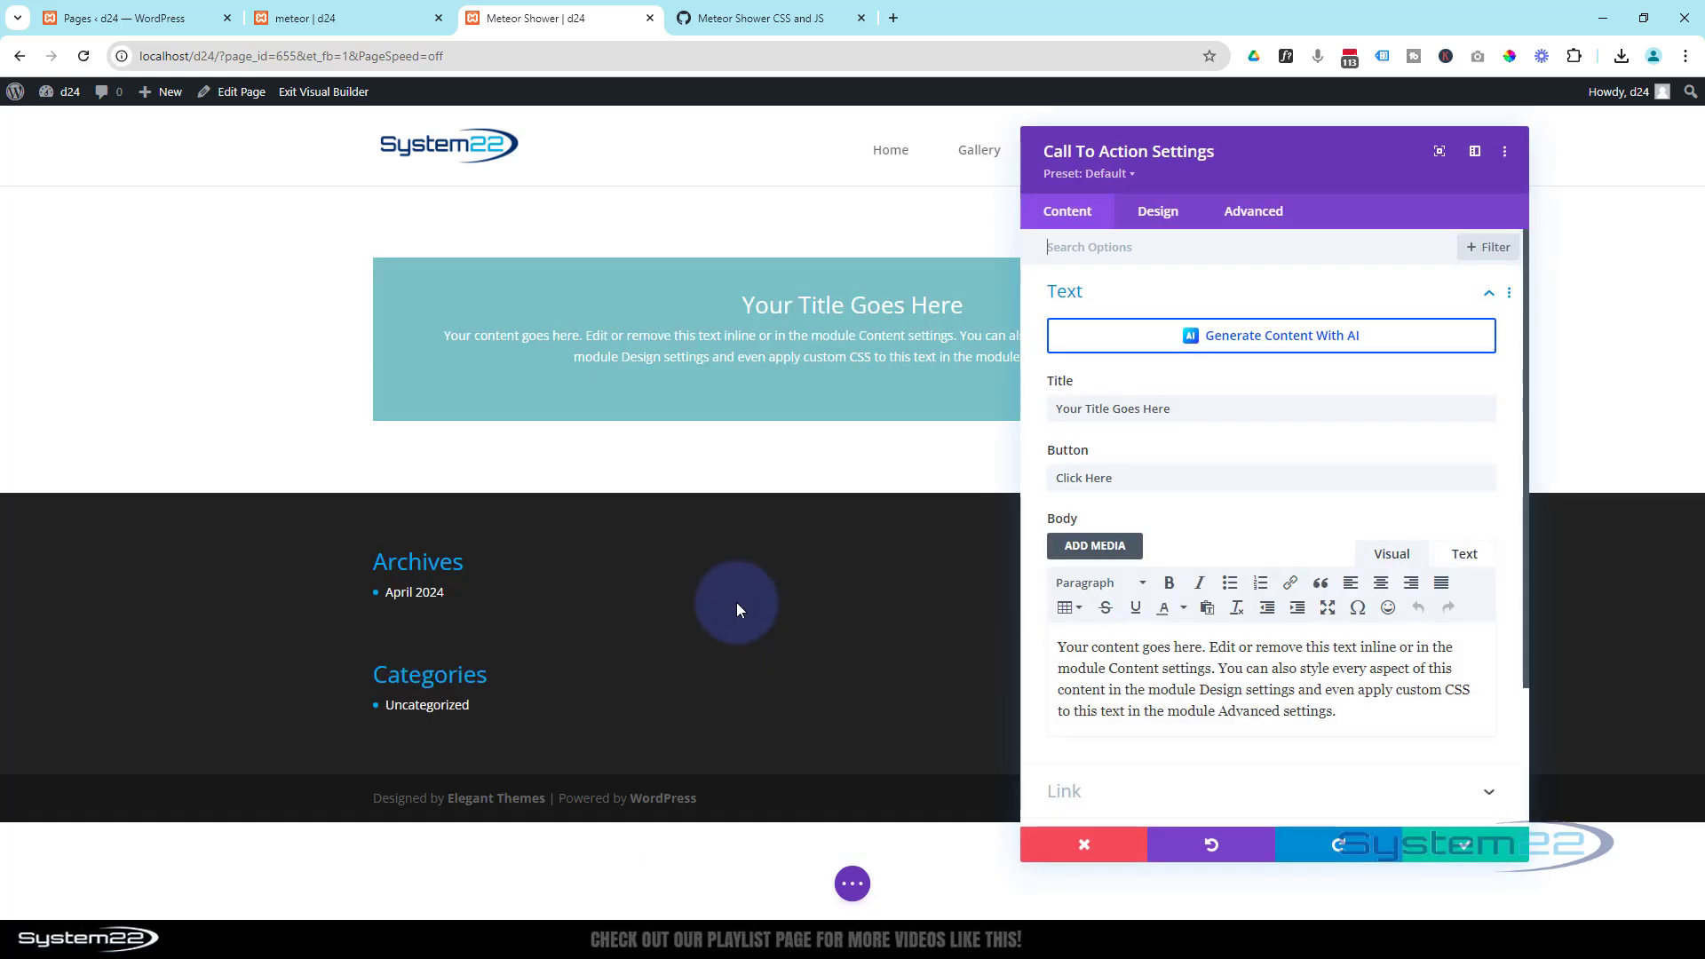
- Keep the Call To Action's placeholder title, button and body text, and set its button link URL to #
drag(1190, 407, 1031, 407)
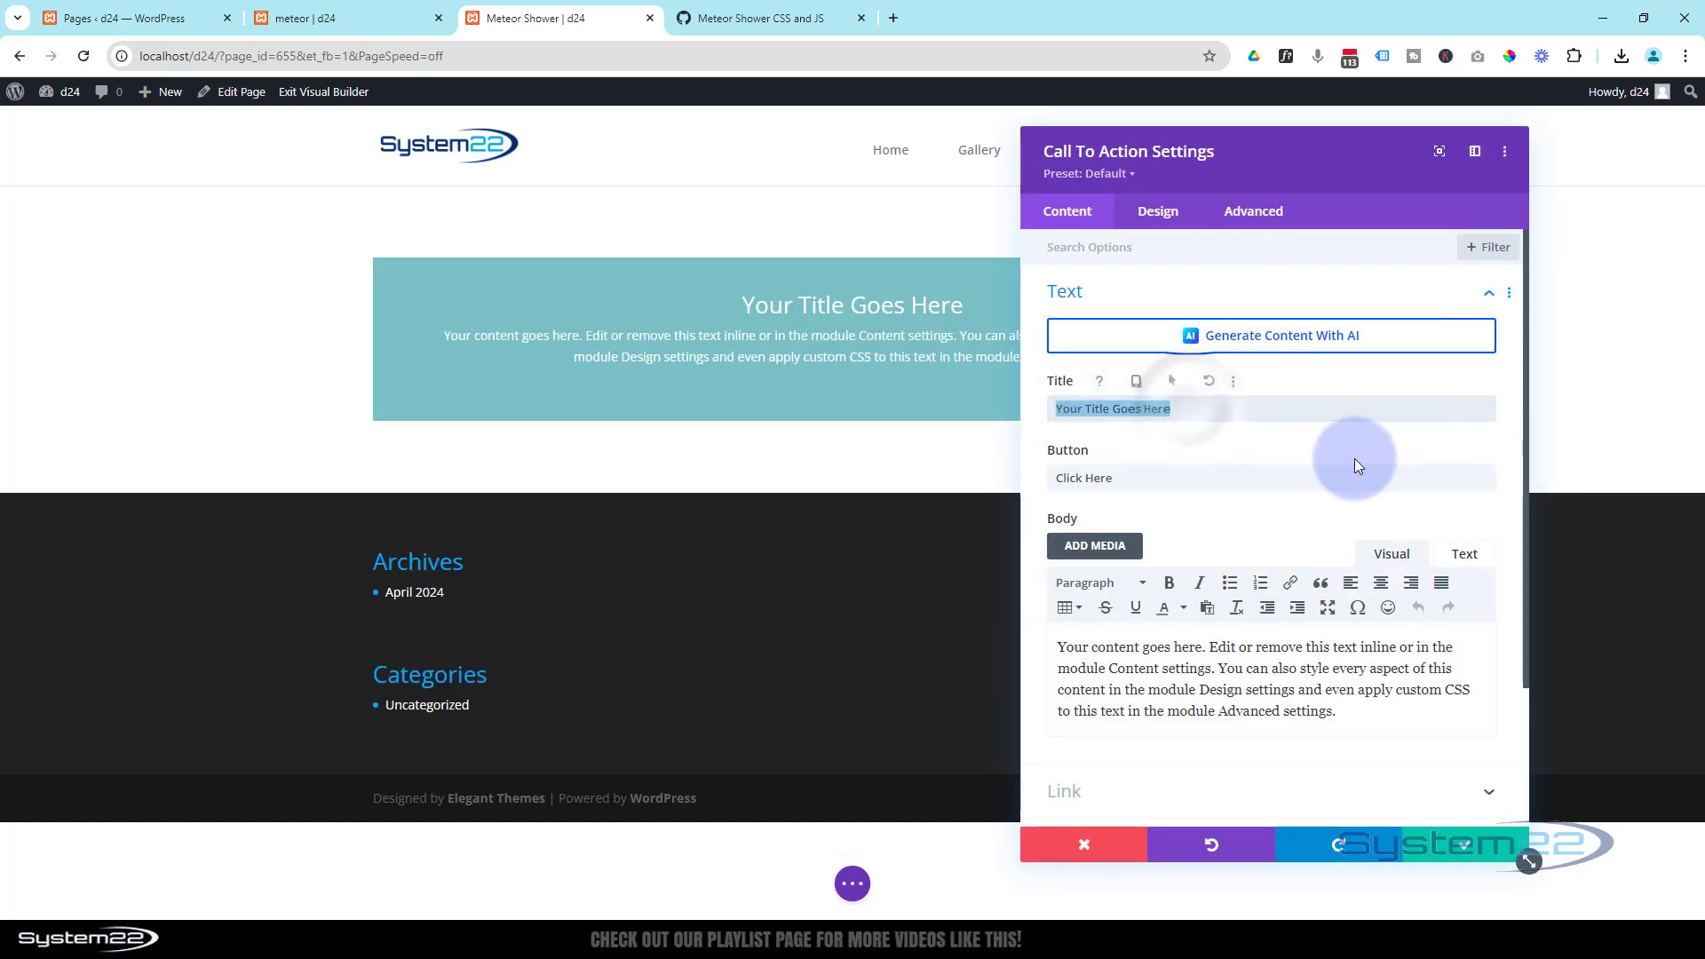
drag(1152, 477, 1019, 493)
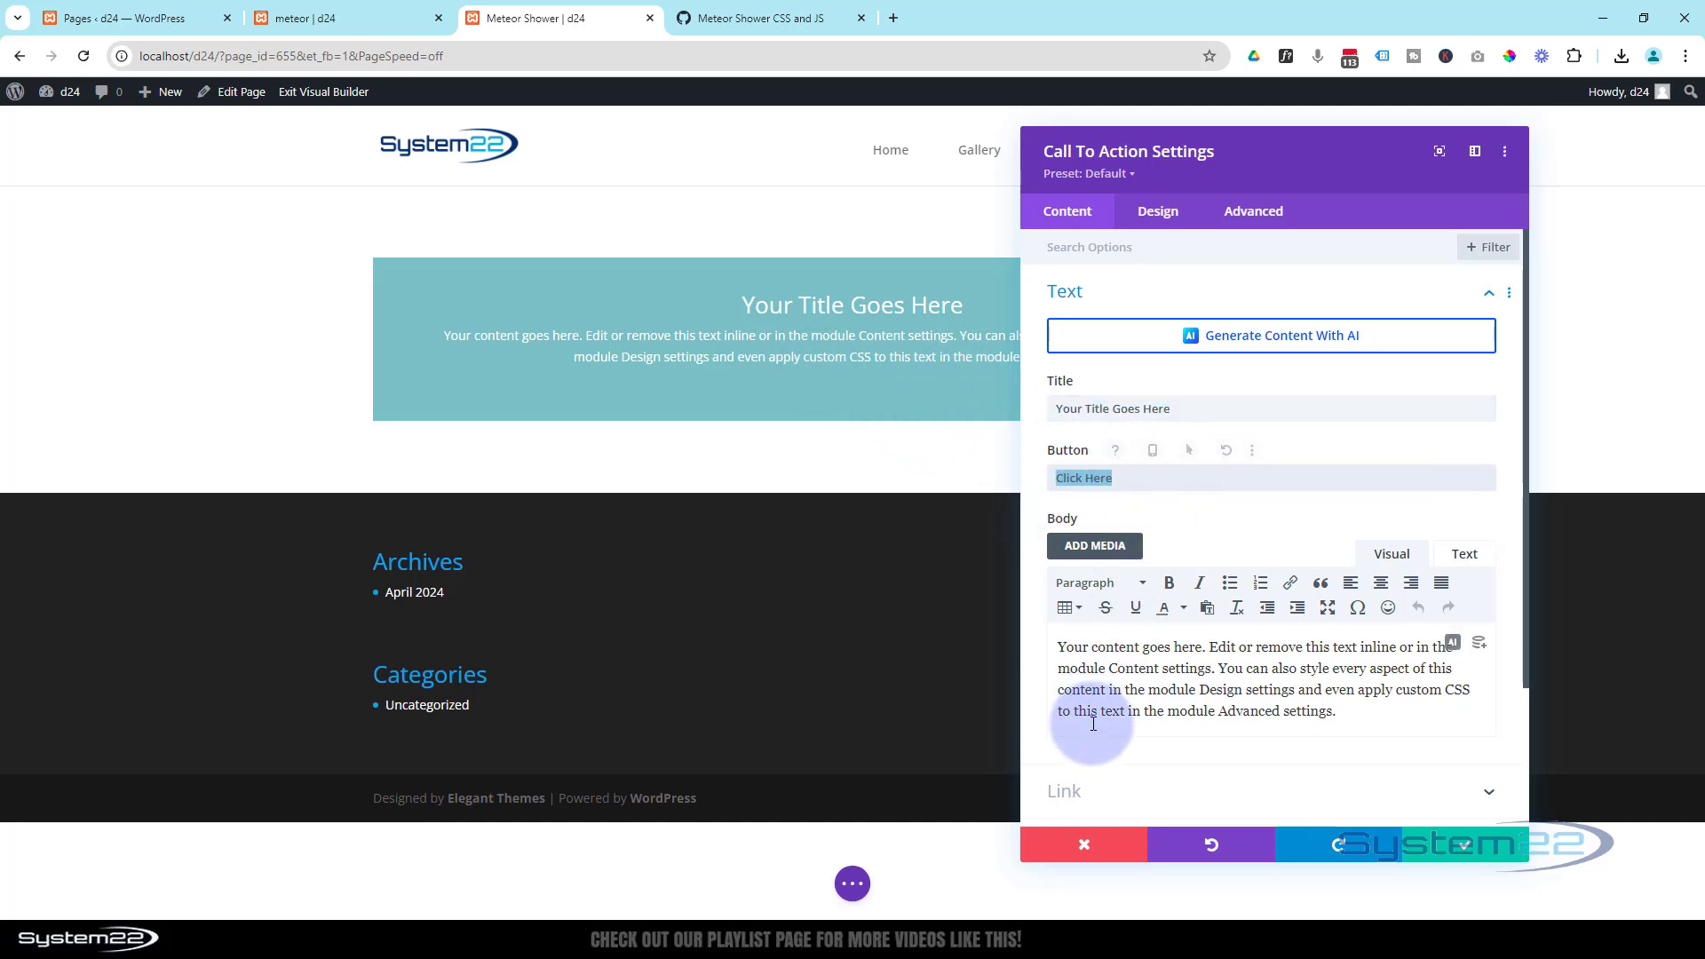
scroll(1221, 595, down, 2)
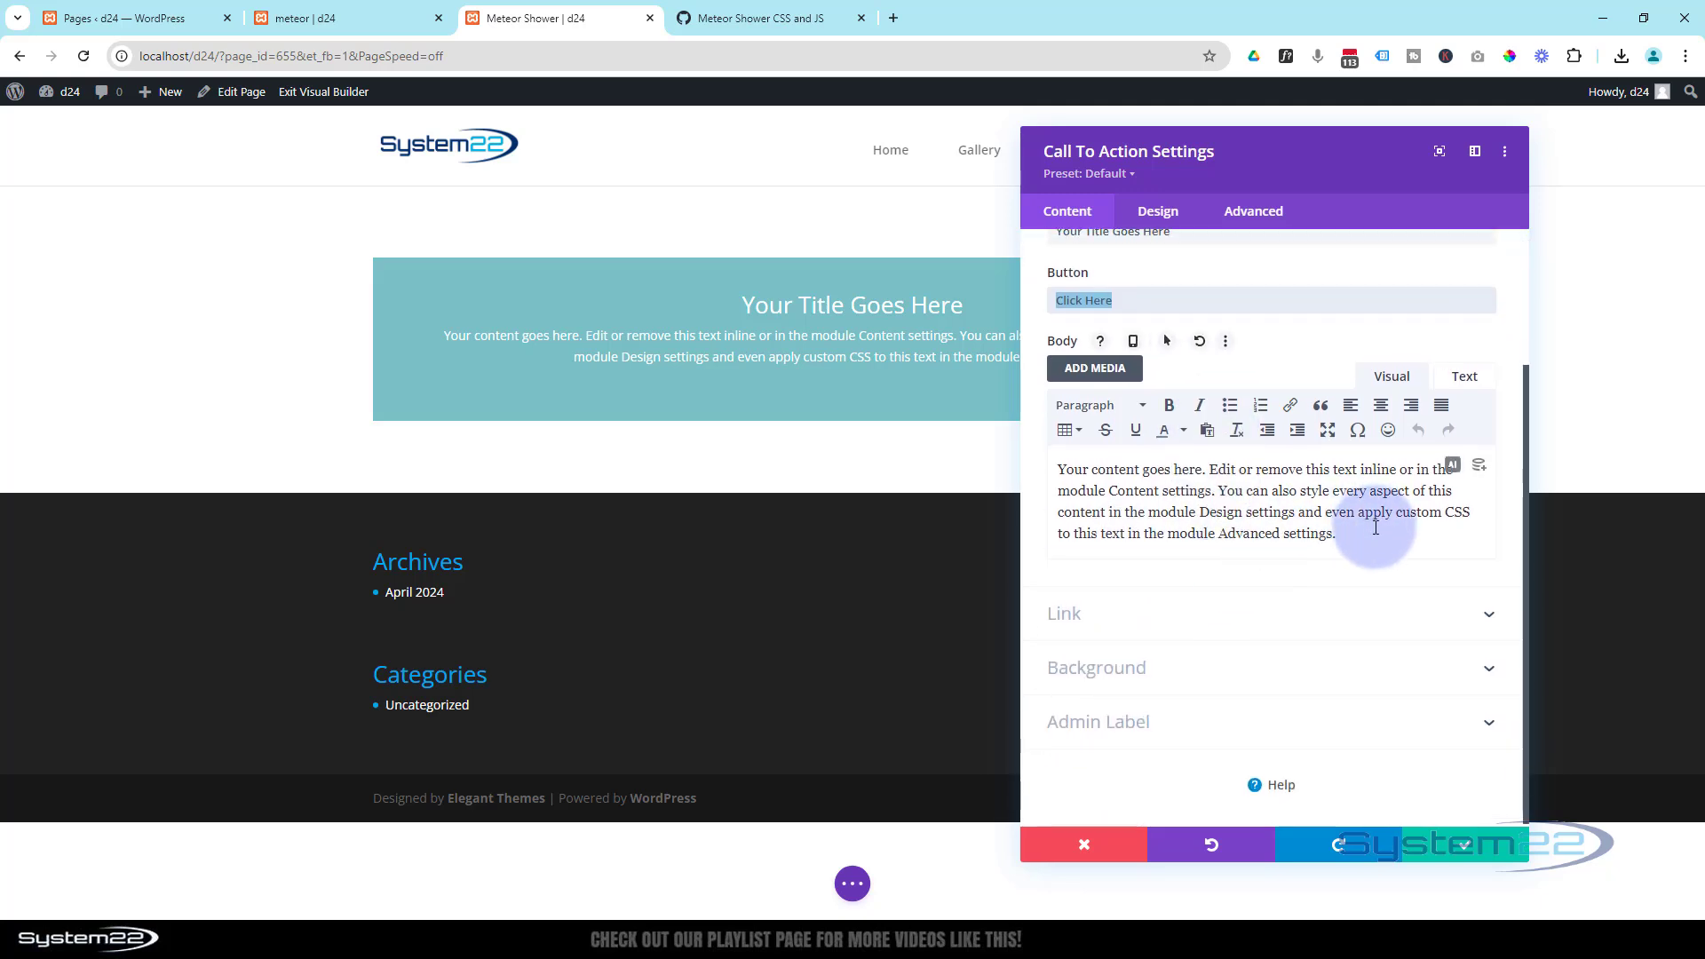
drag(1337, 533, 1062, 469)
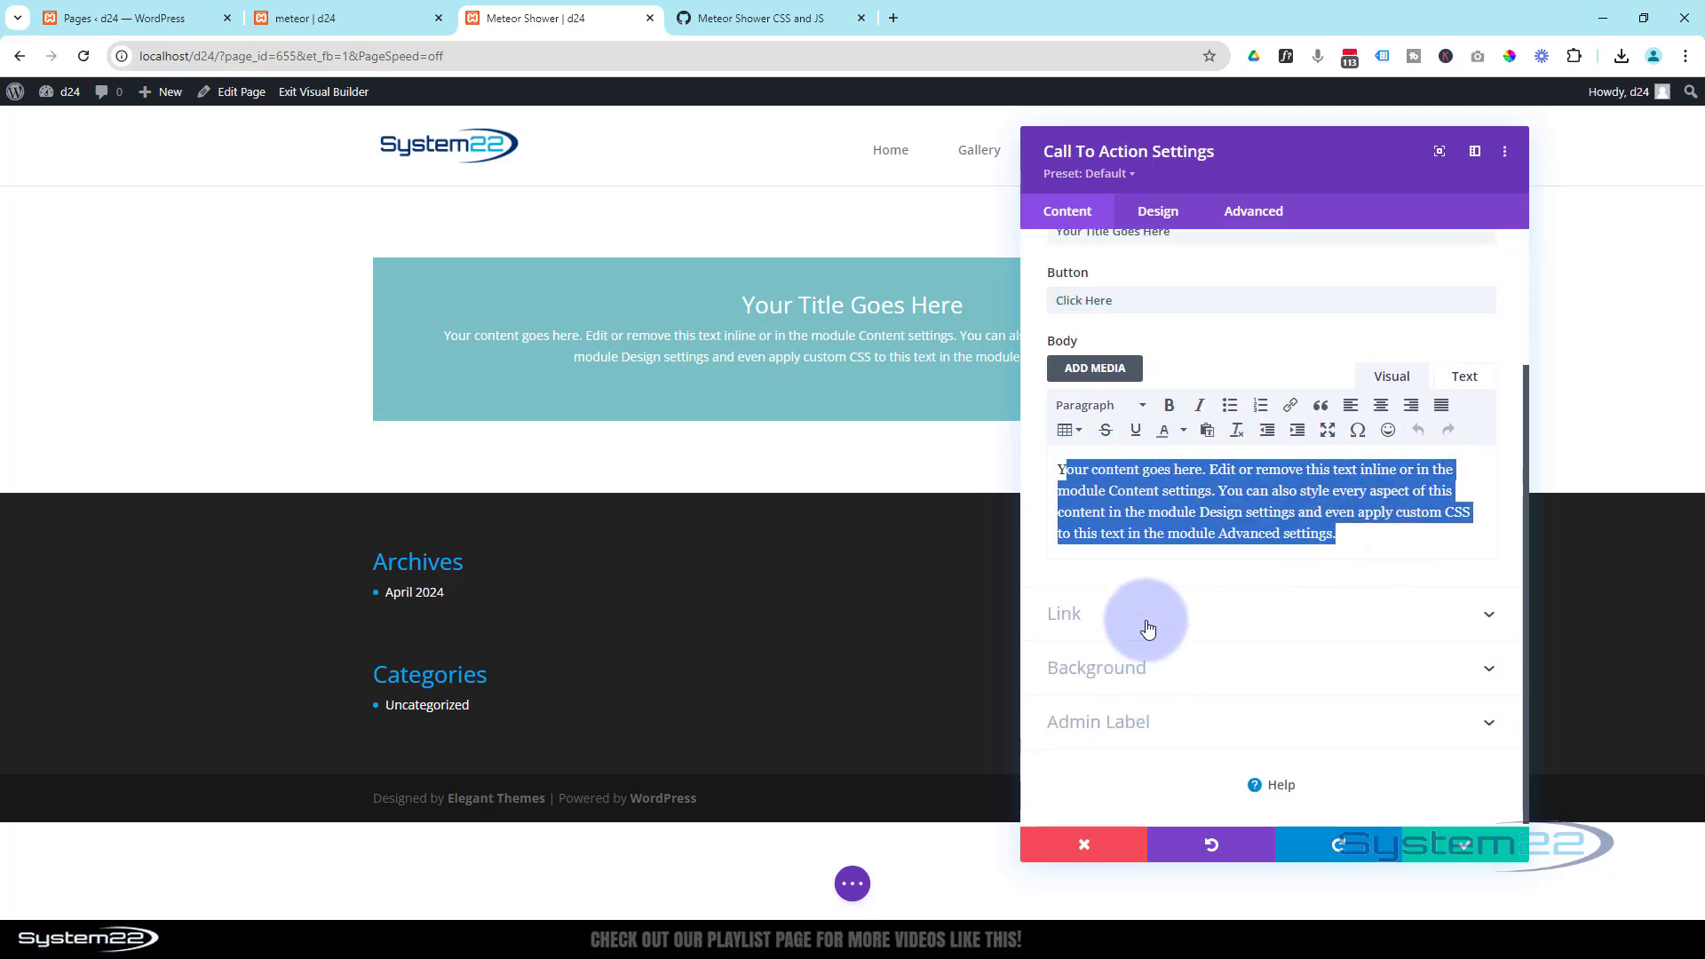
click(1139, 615)
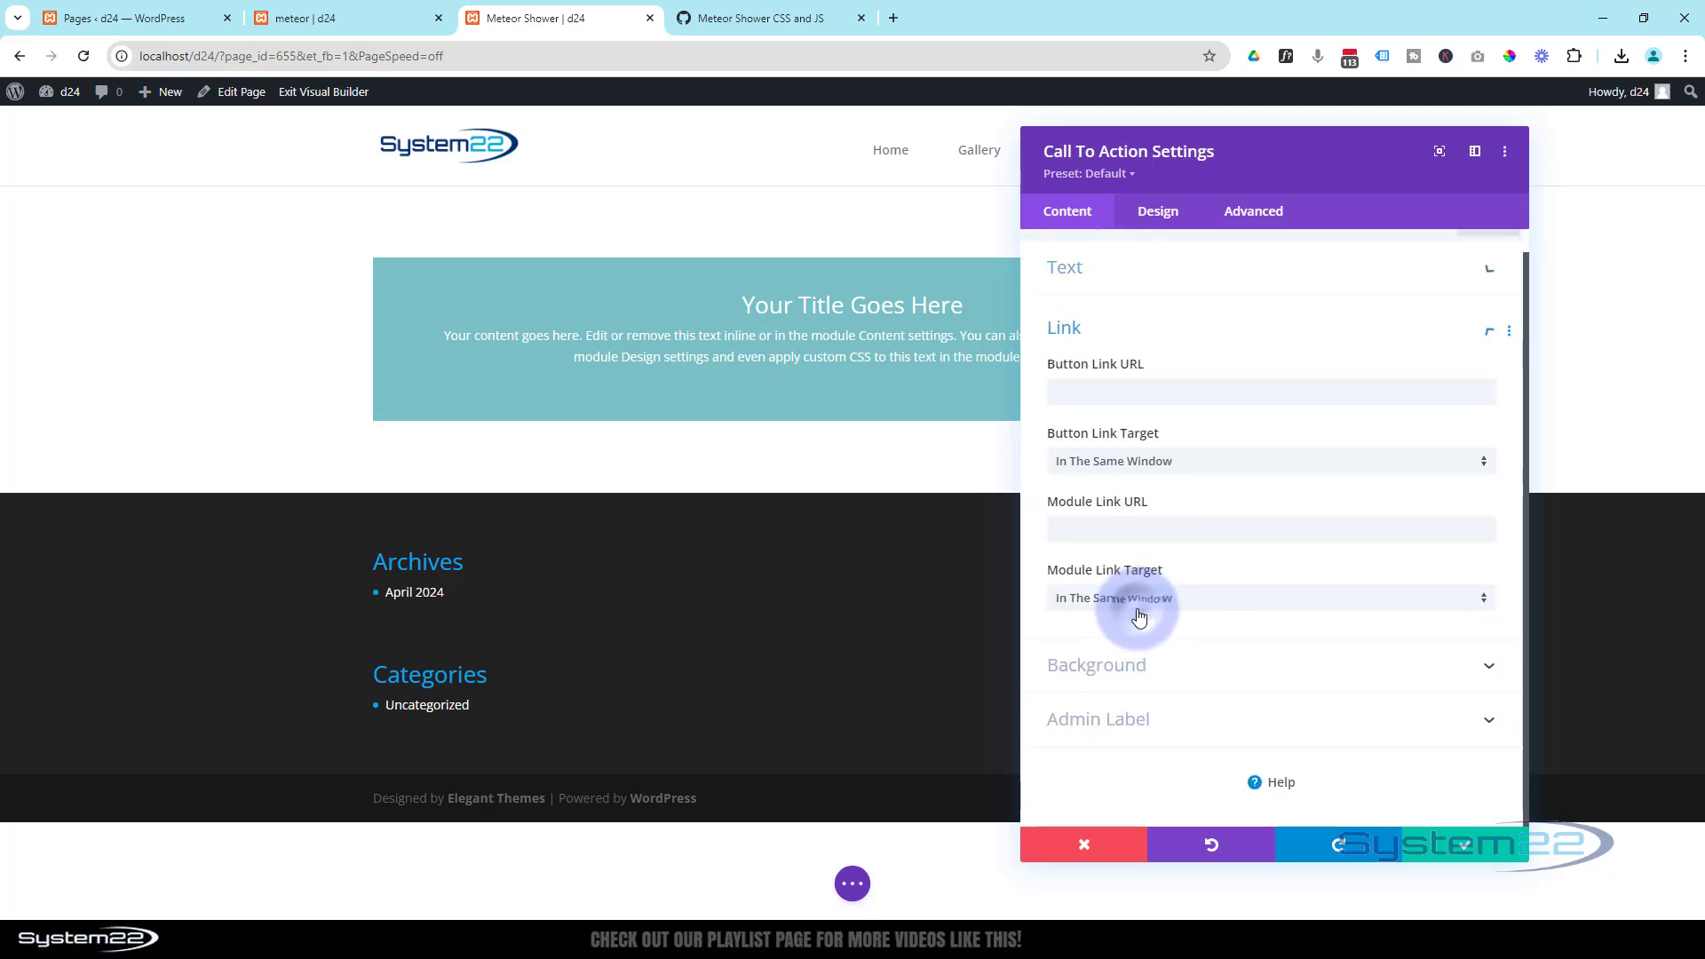
click(1085, 394)
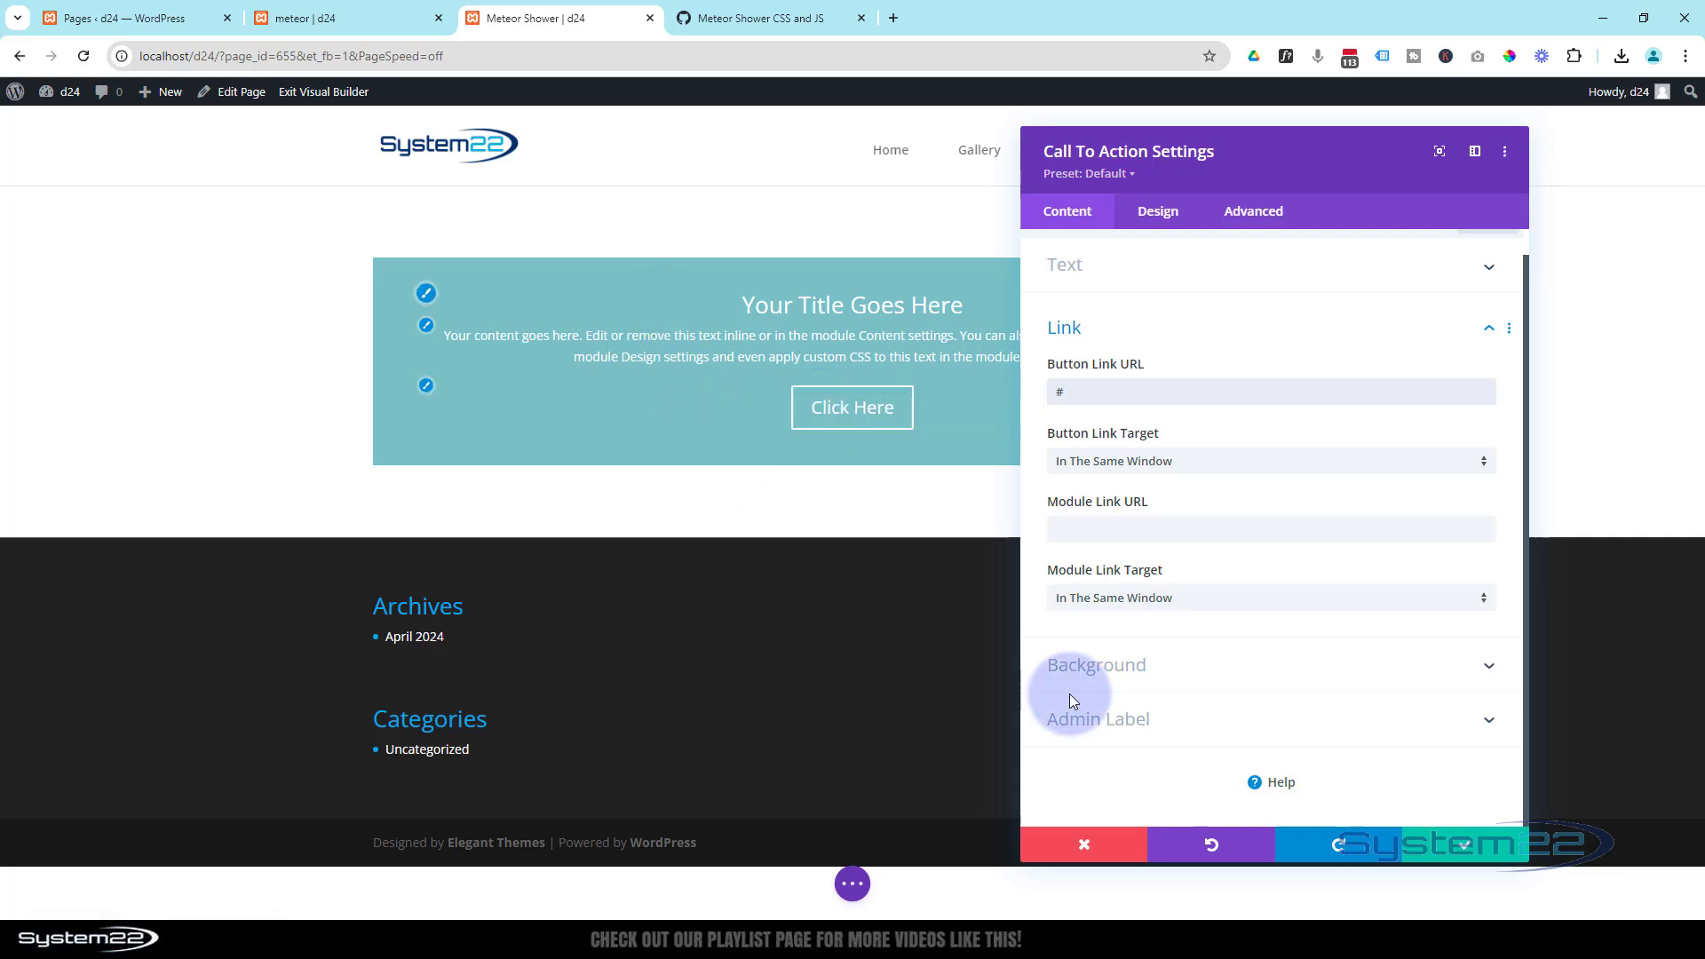
- Give the Call To Action module a semi-transparent black background, rgba(0,0,0,0.48), and save the module settings
click(1207, 675)
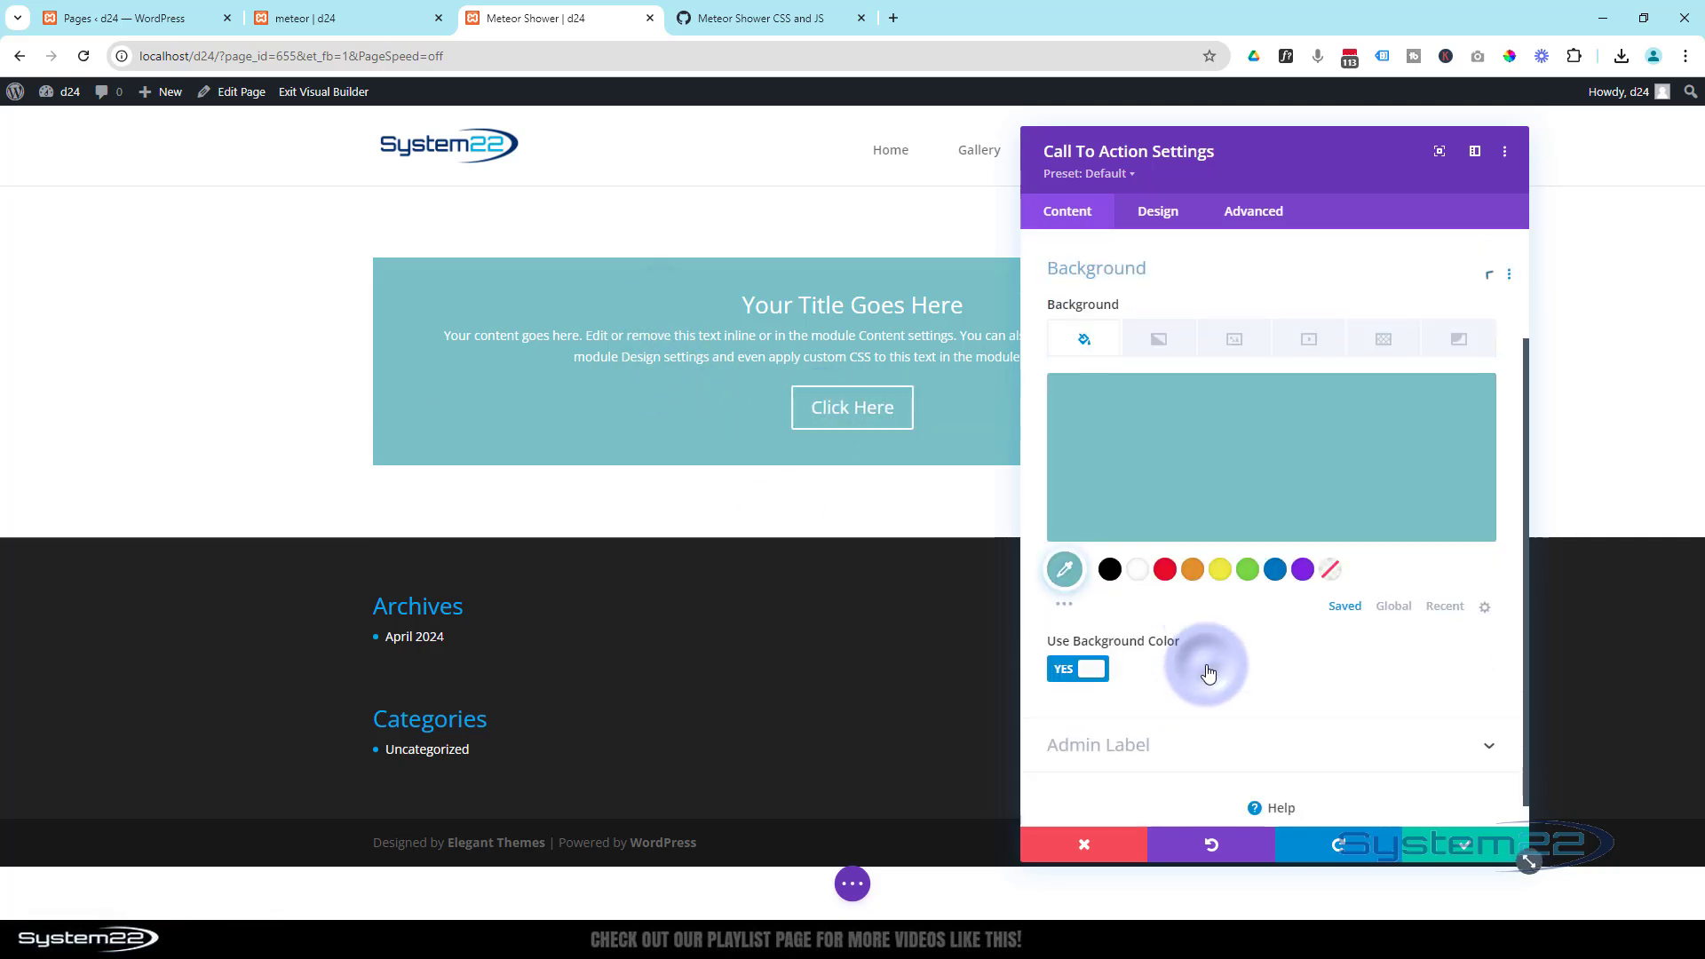
click(1110, 557)
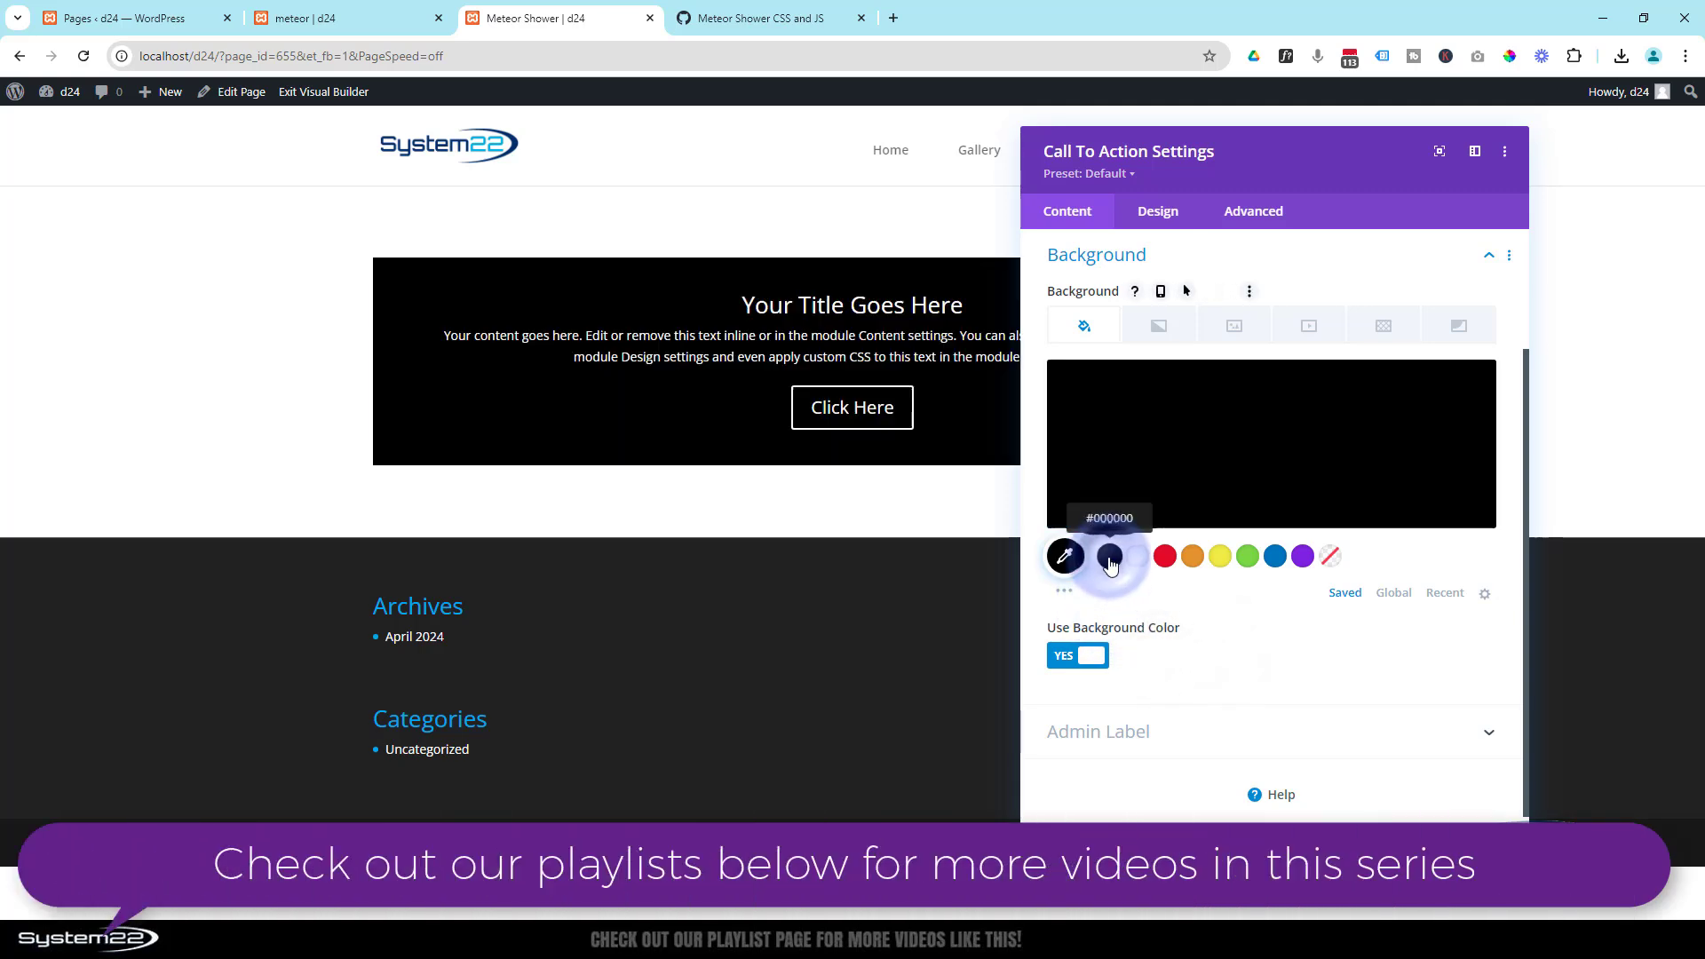
click(1188, 465)
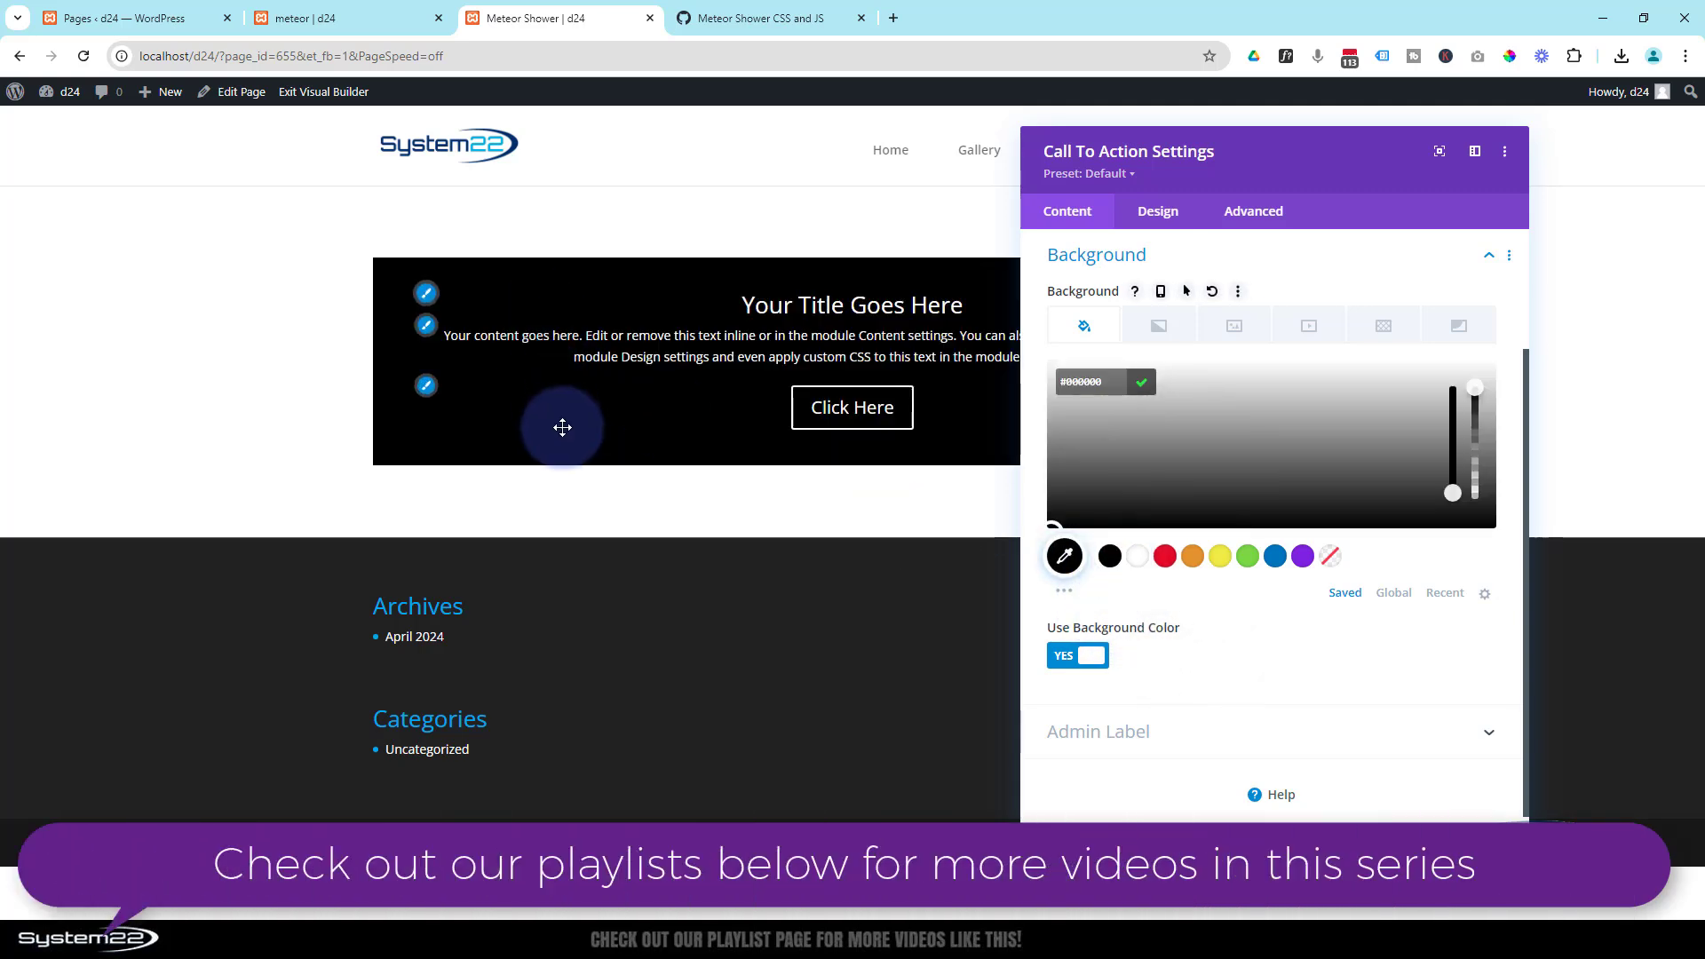
drag(1481, 398, 1478, 460)
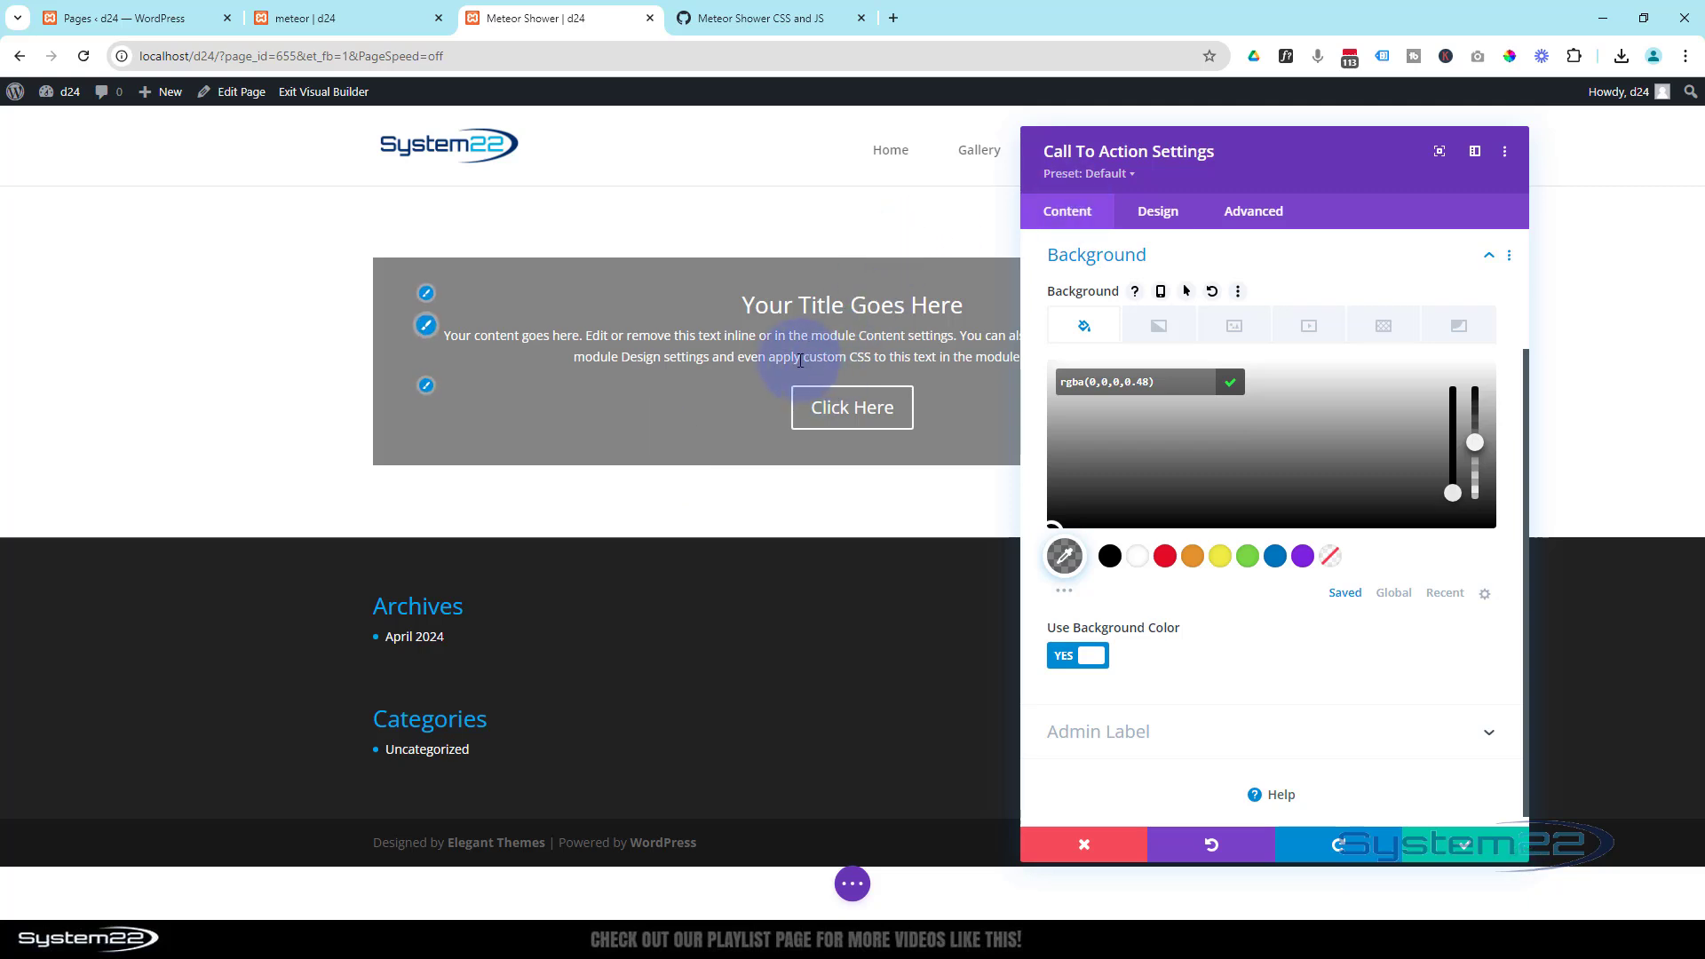
click(1479, 844)
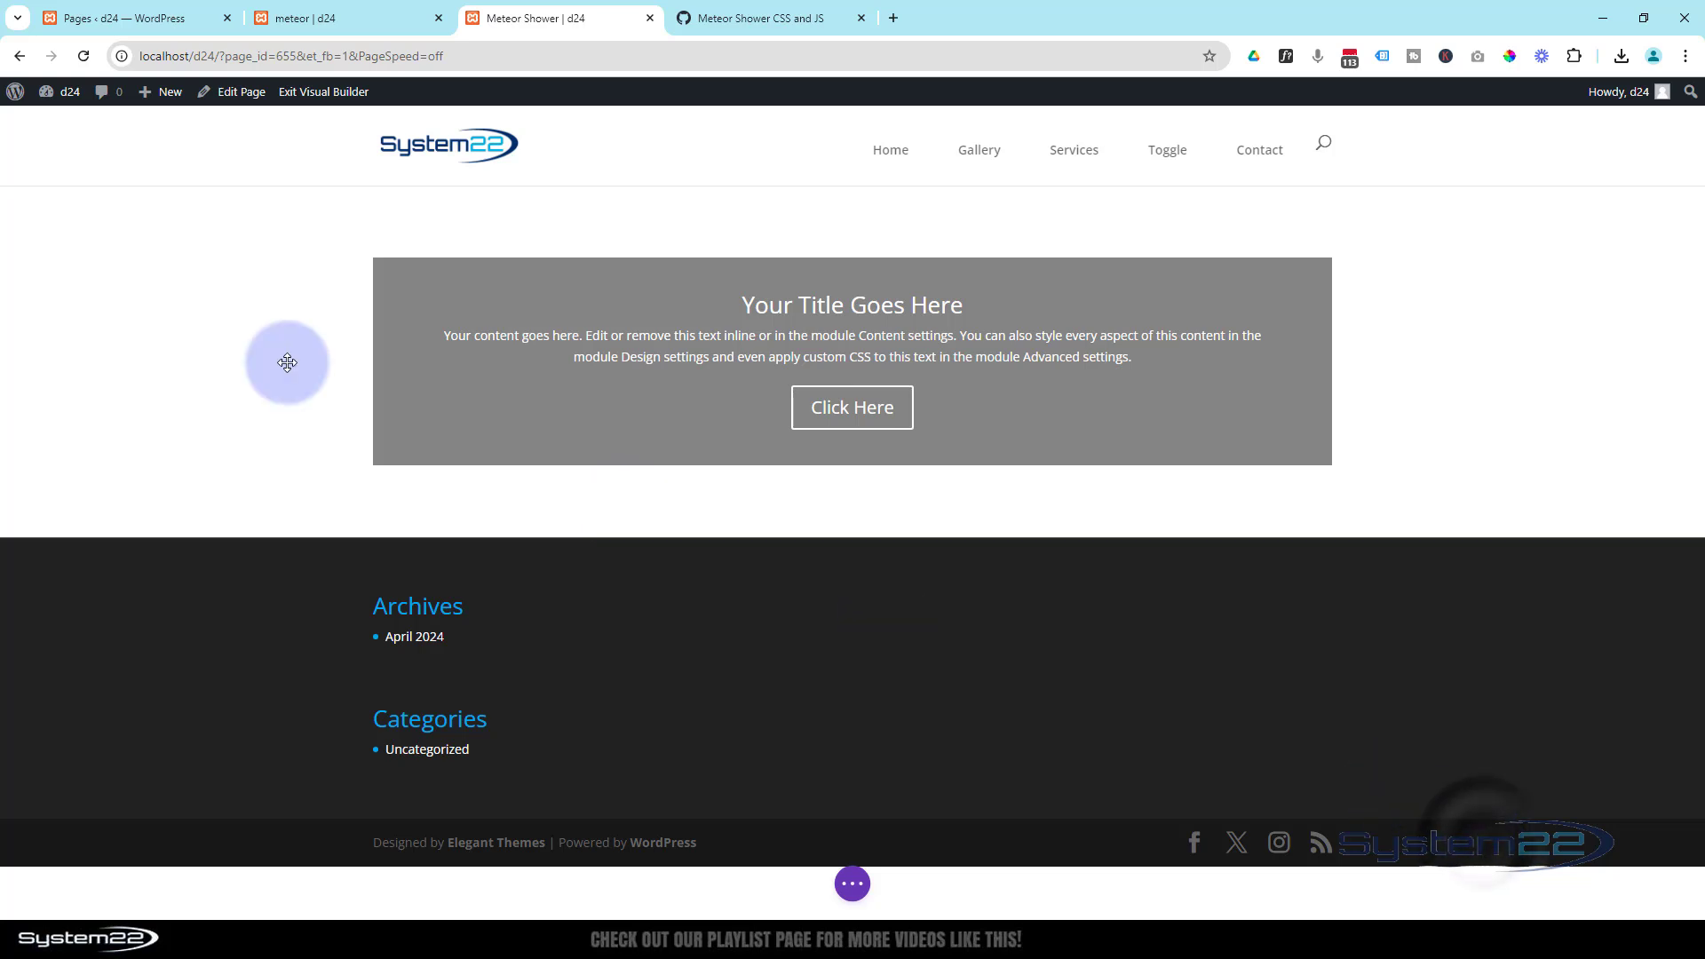
- Set the section's background image to the purple planets-and-lightning landscape that is first in the media library
mouse_move(190, 285)
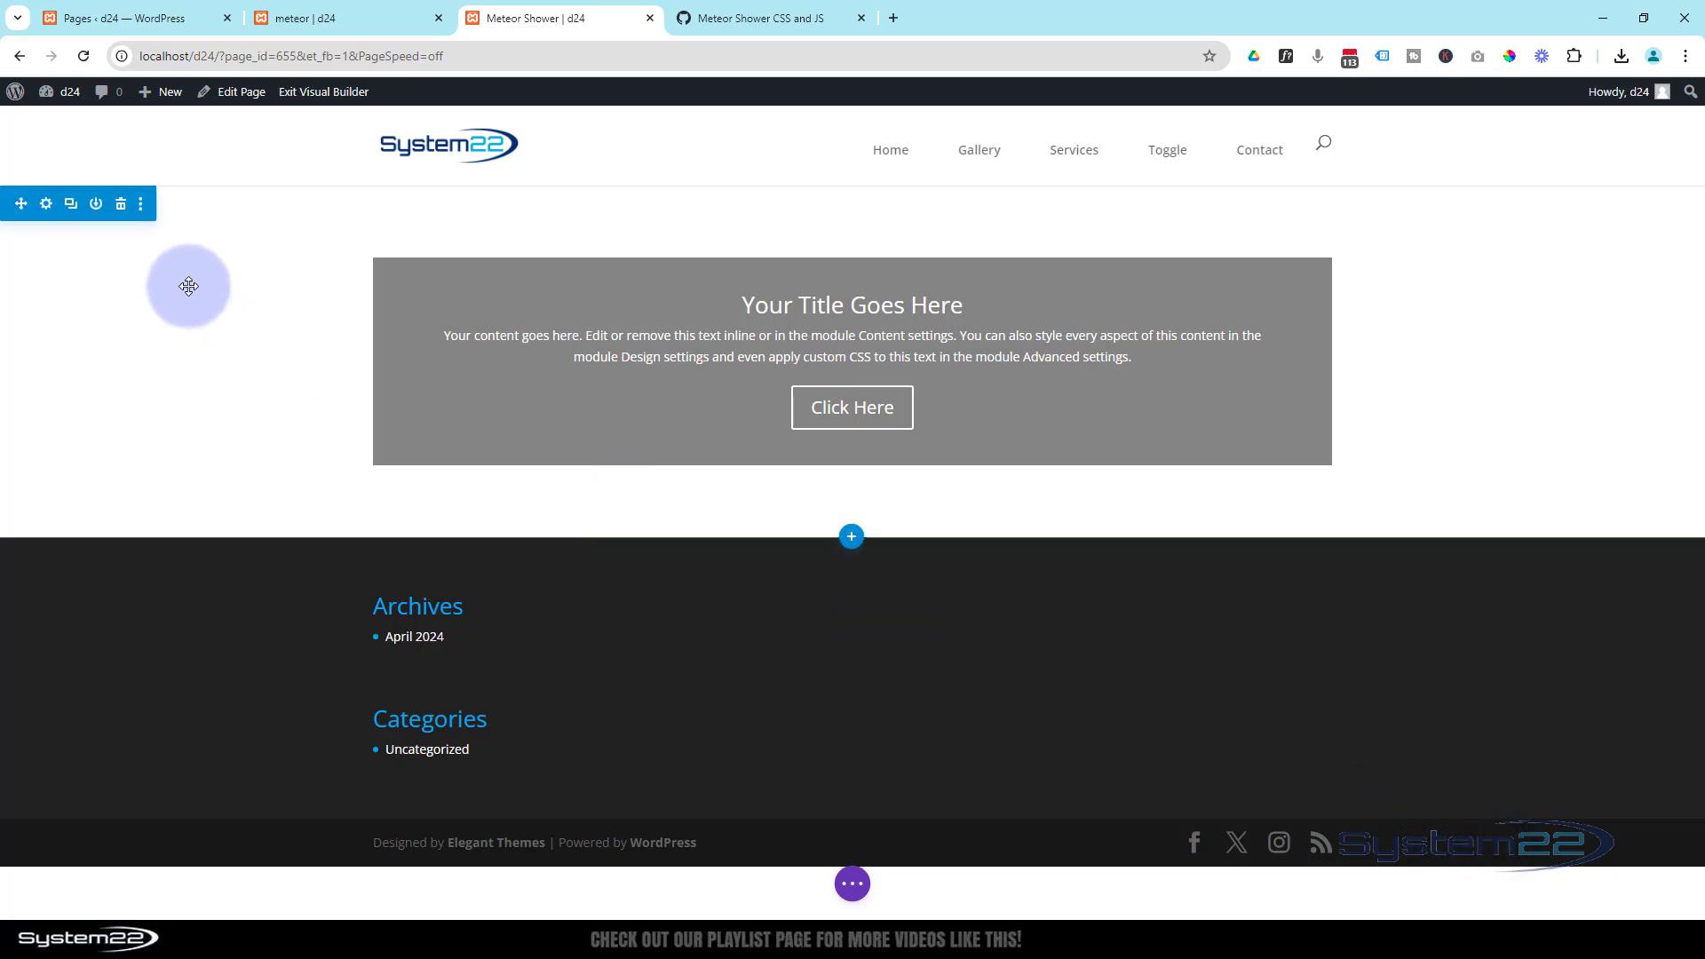
click(46, 207)
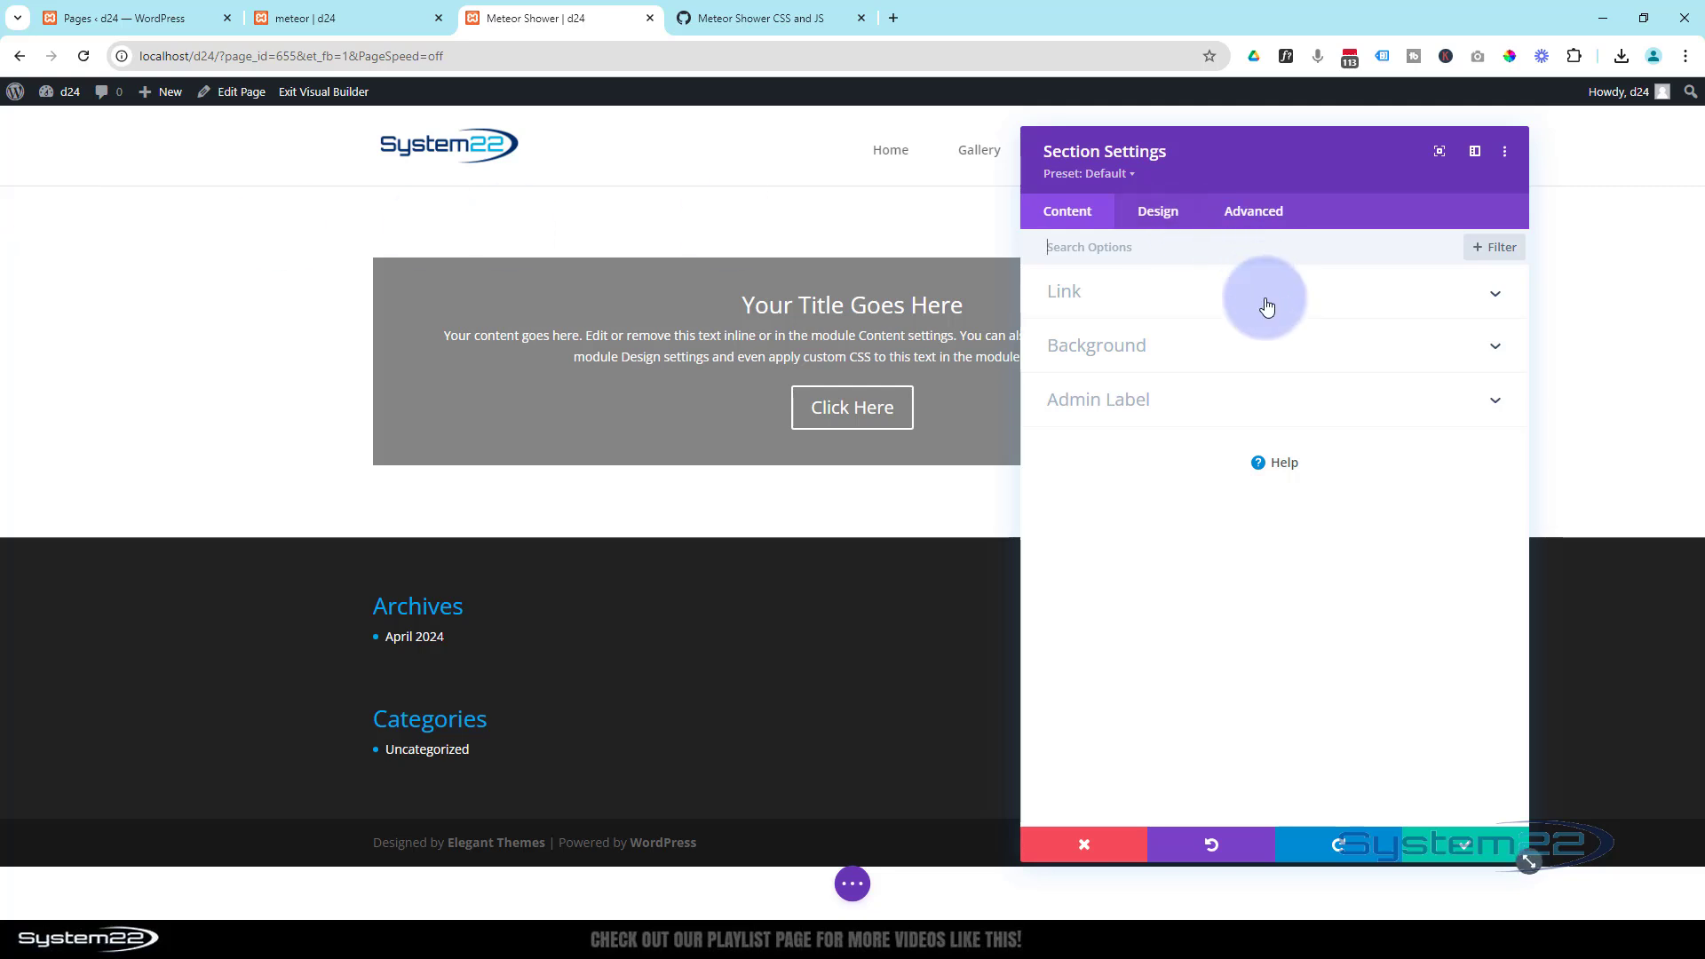
click(1116, 254)
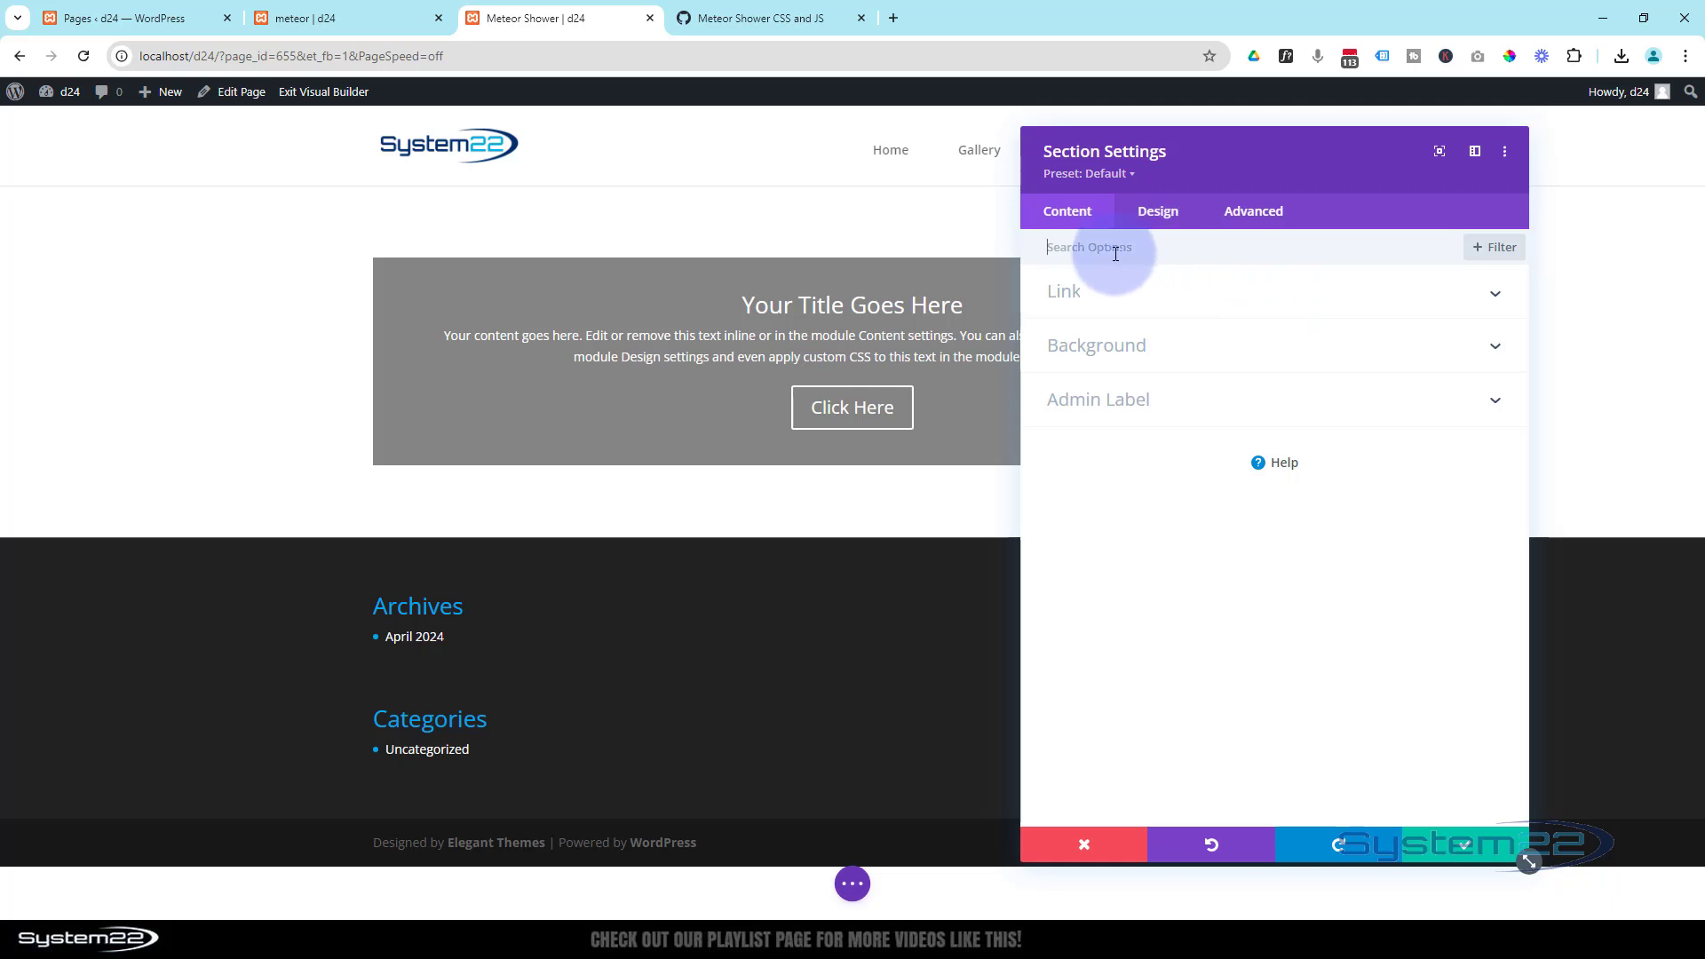
click(1102, 354)
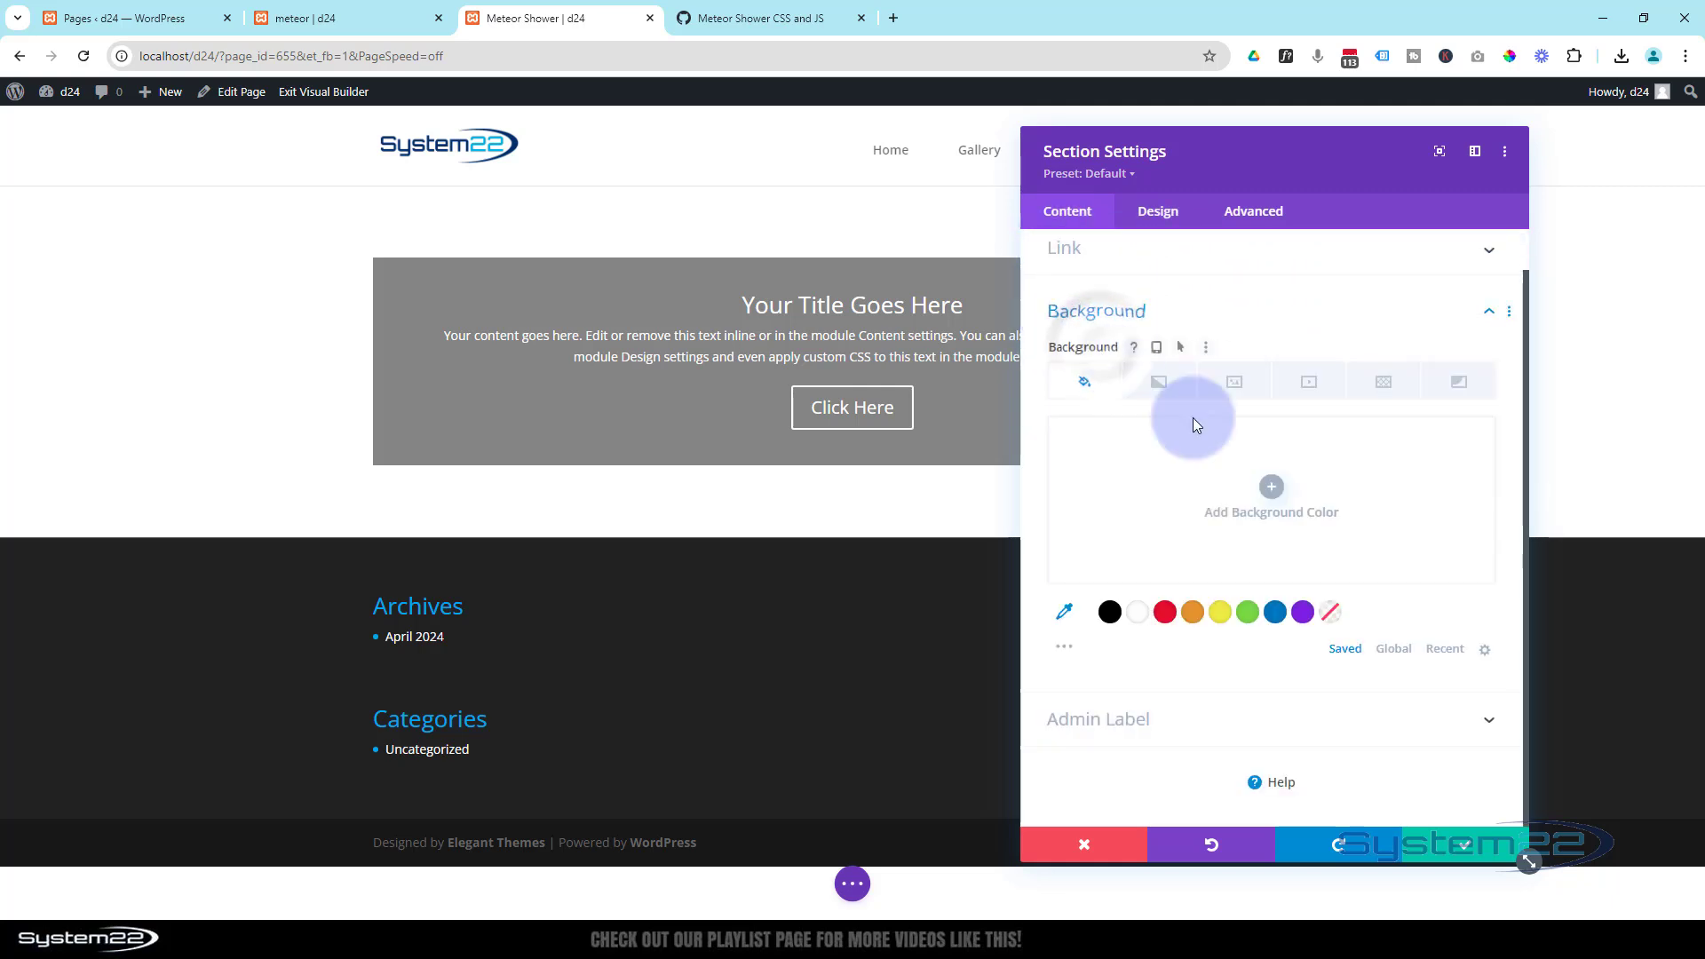
click(1236, 384)
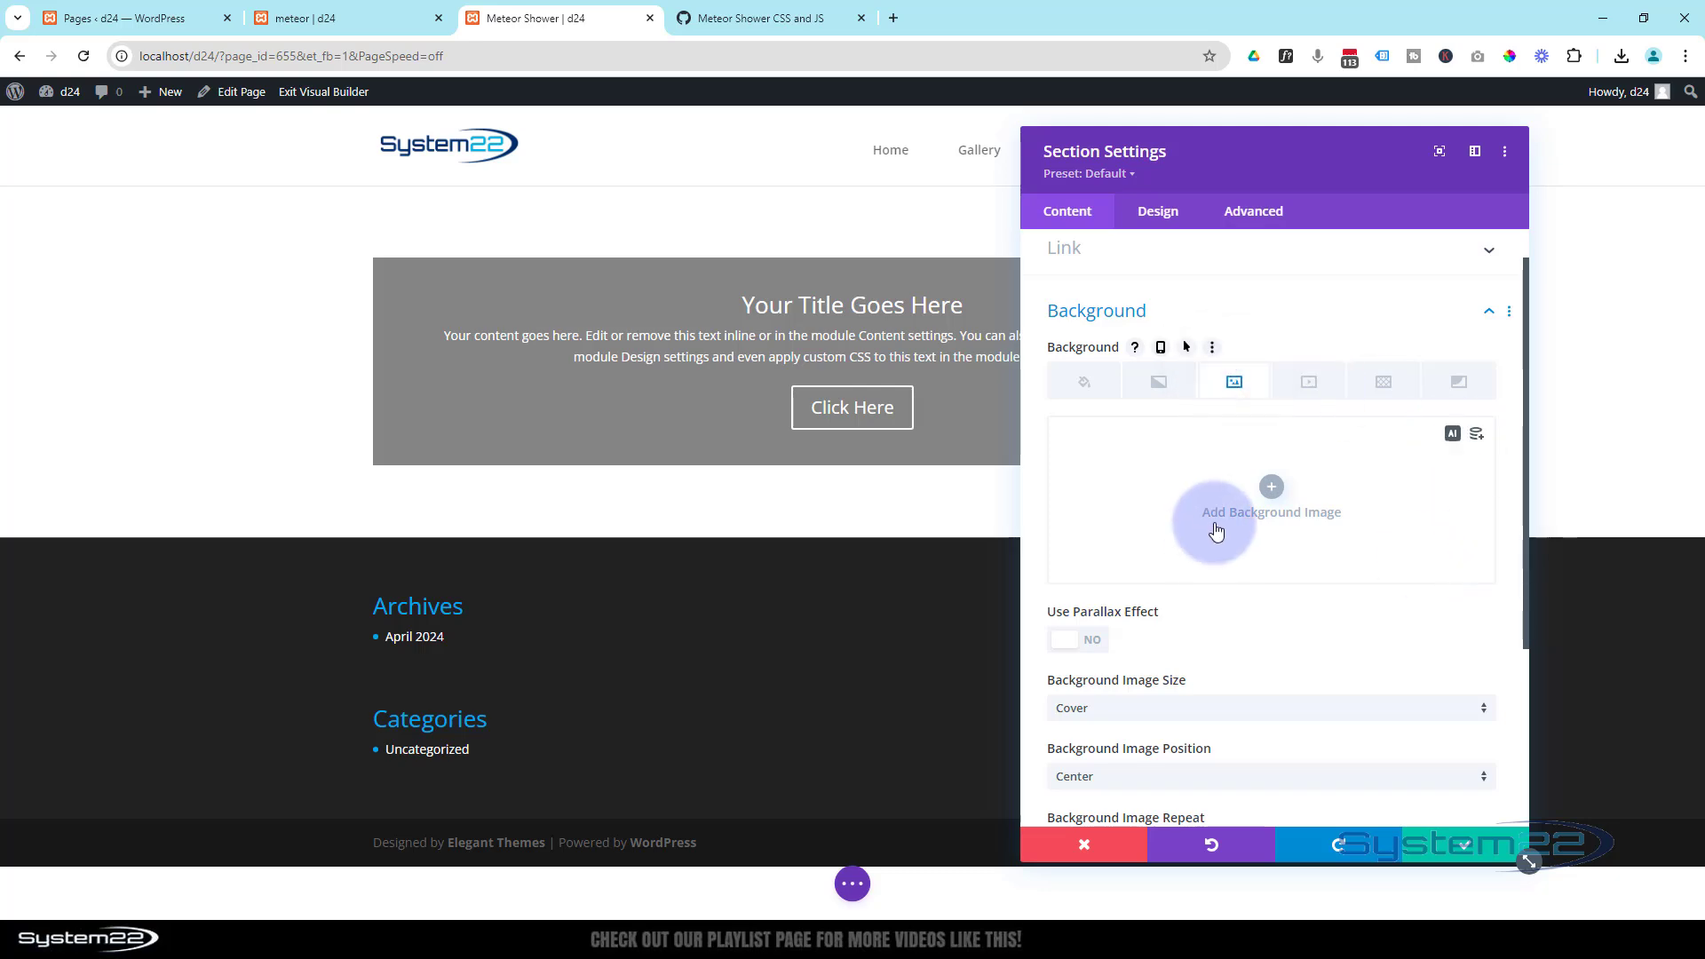
click(1272, 488)
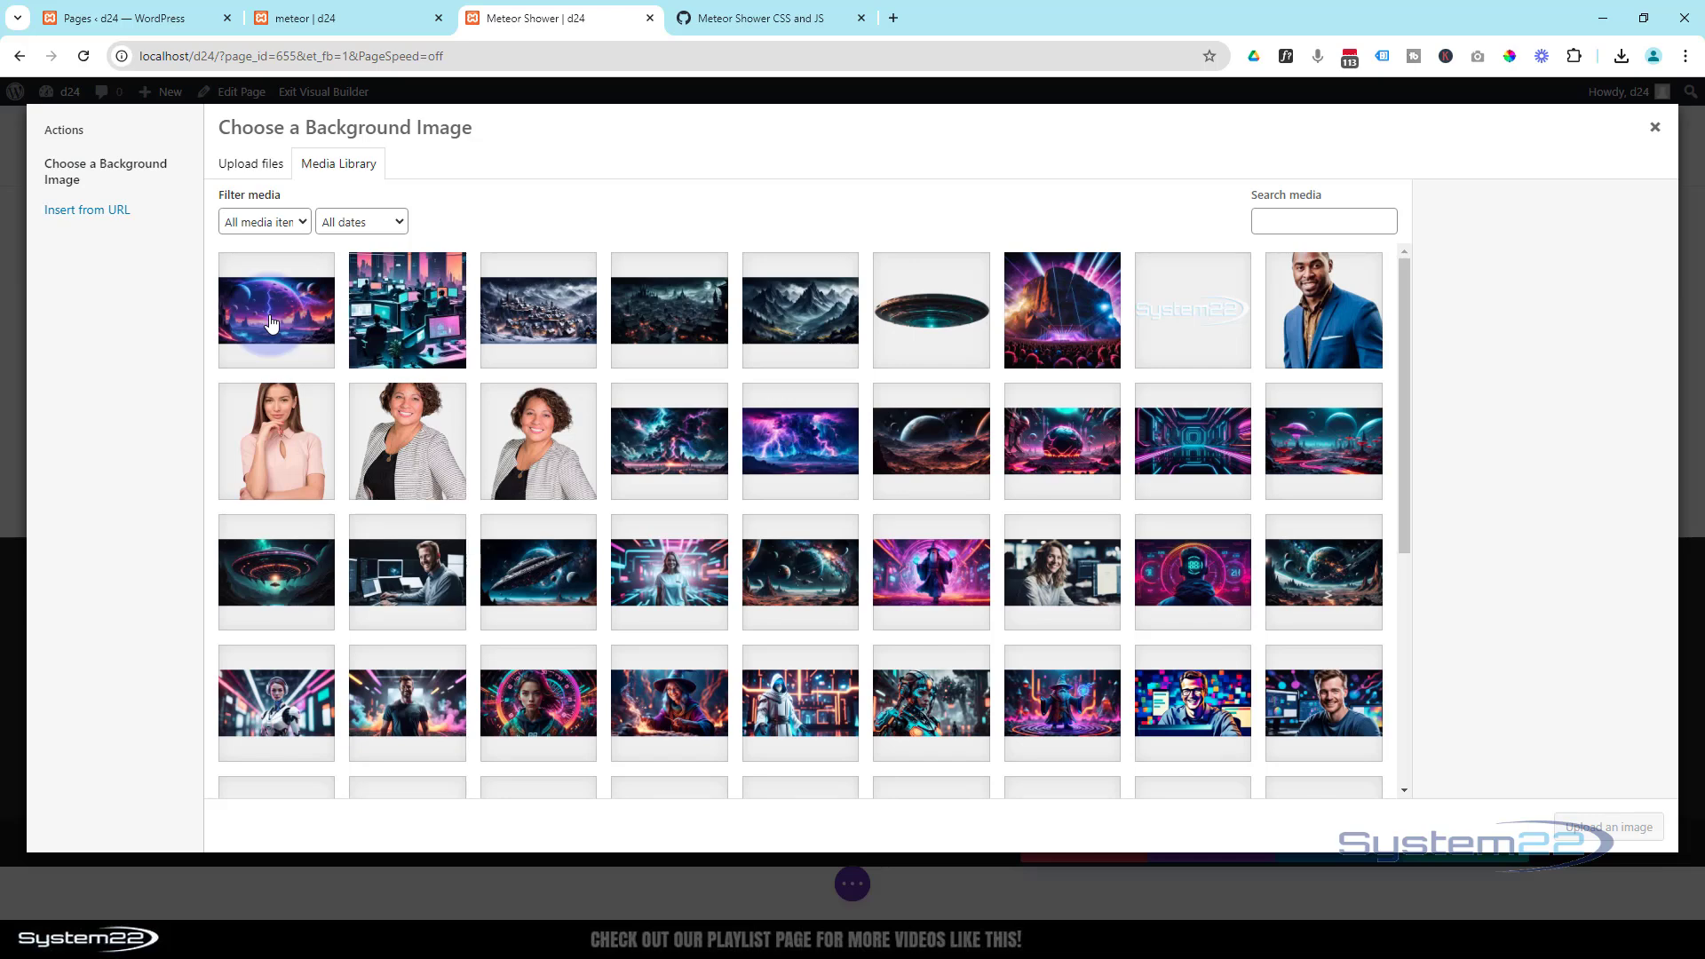
click(271, 322)
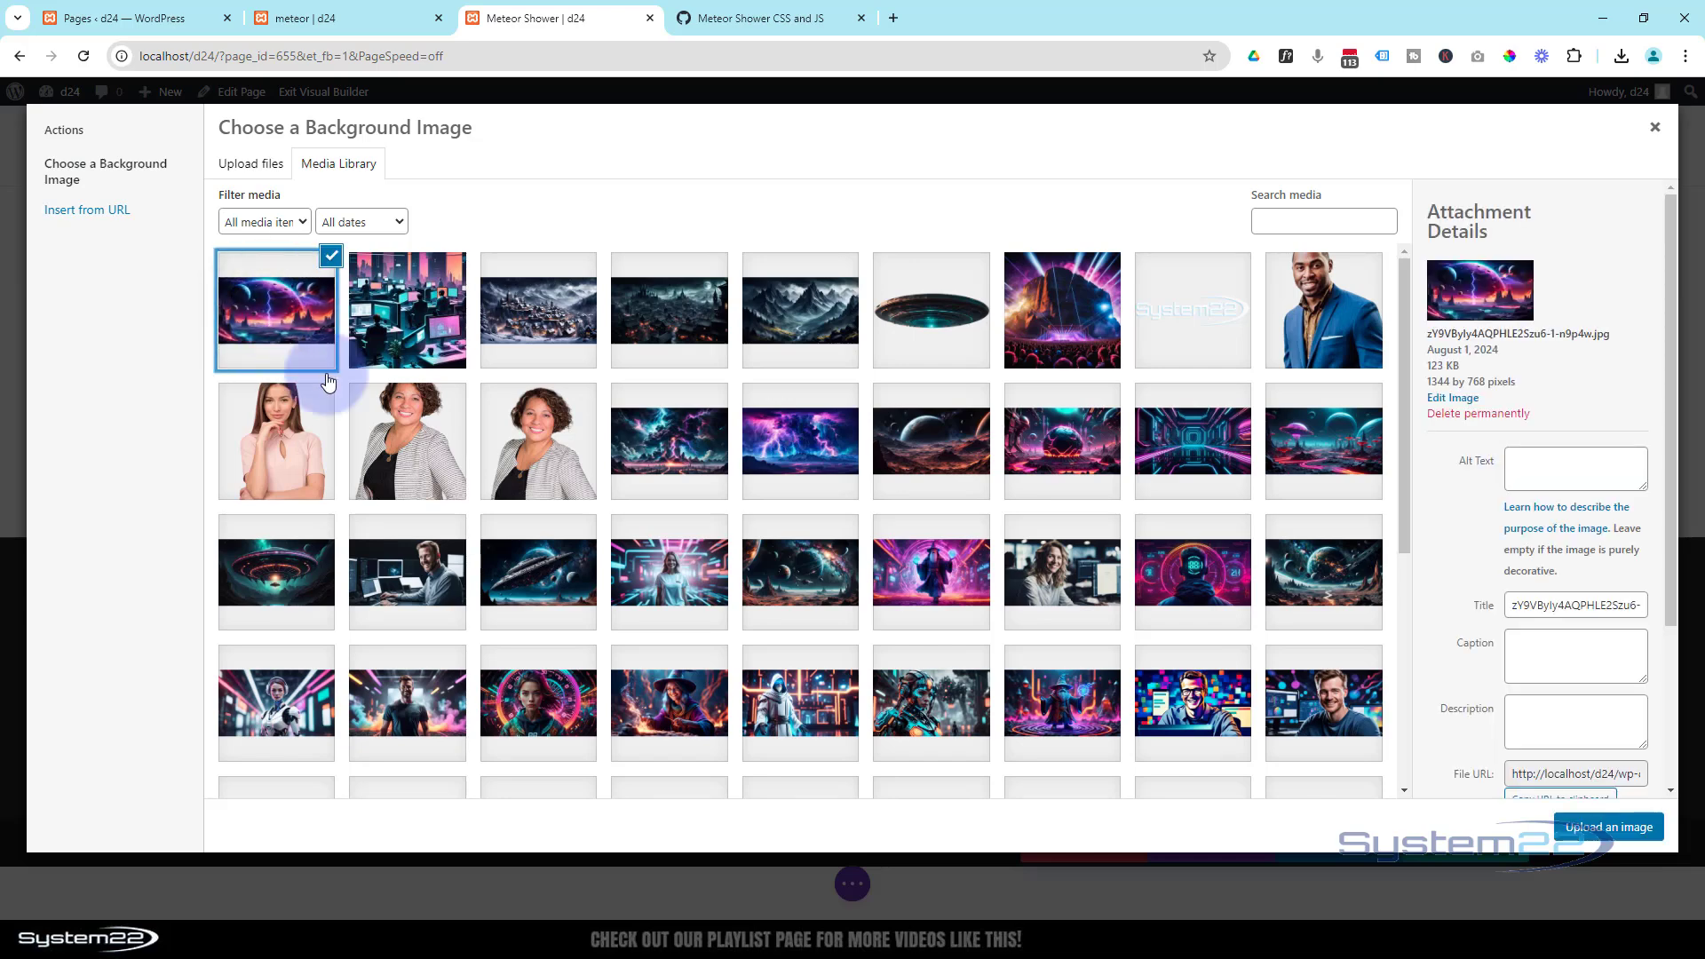
click(1585, 827)
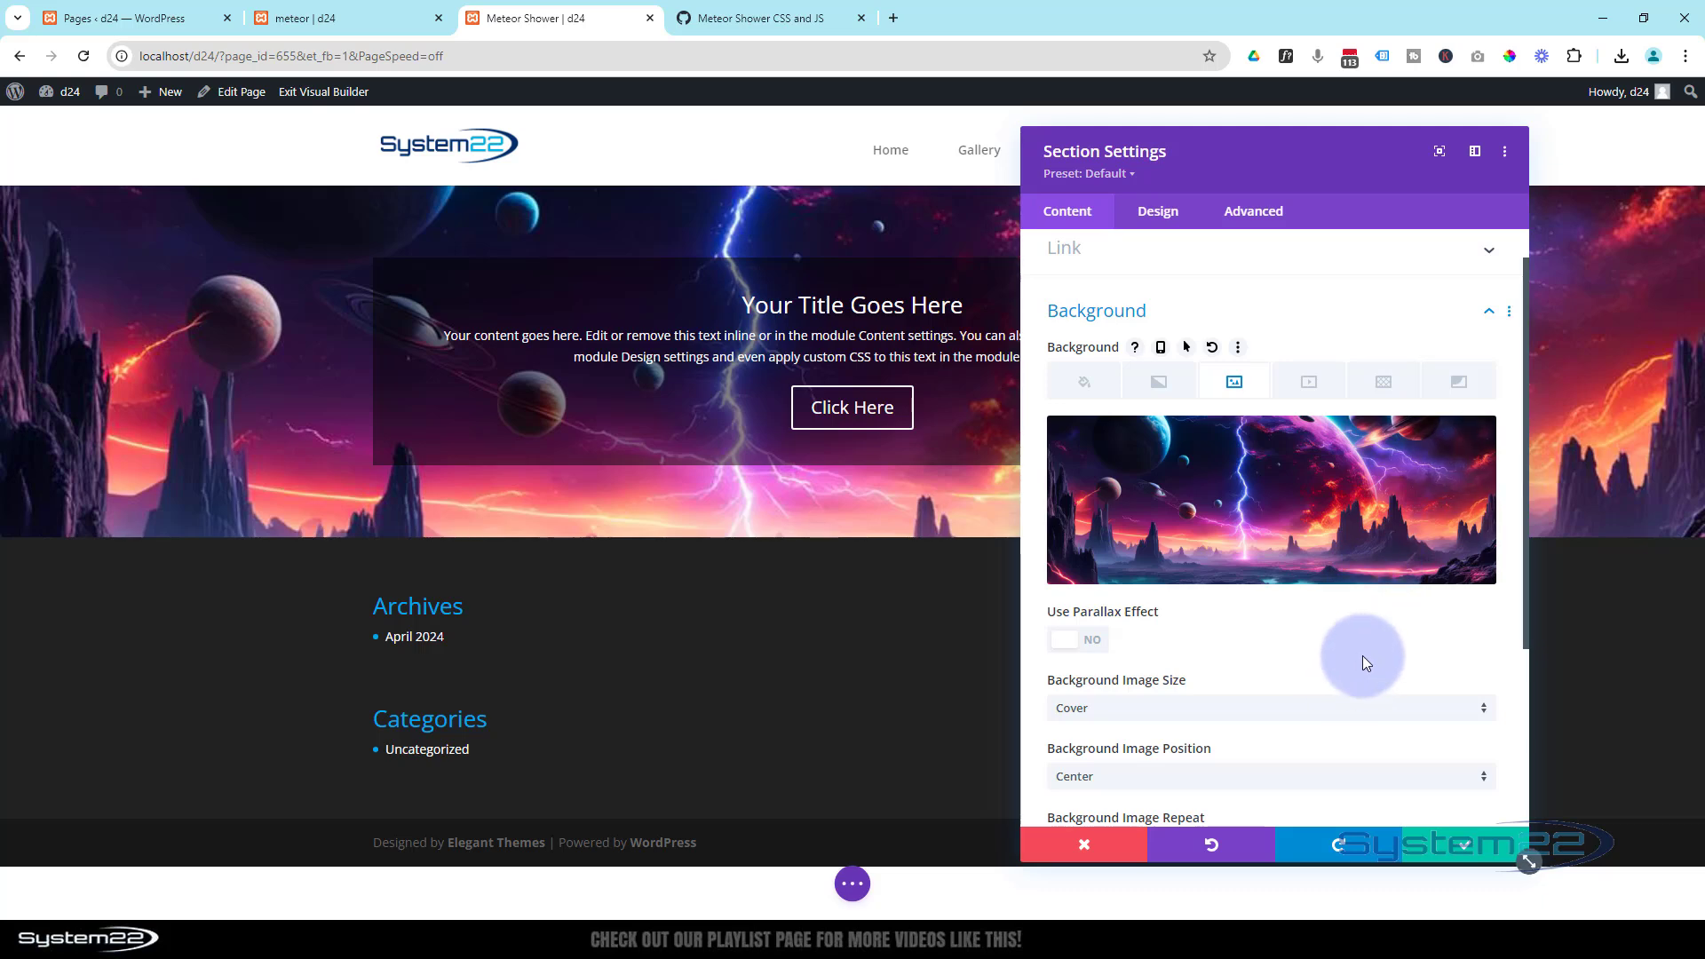
- Set the section's minimum height to 100vh in its sizing settings
scroll(1368, 626, down, 2)
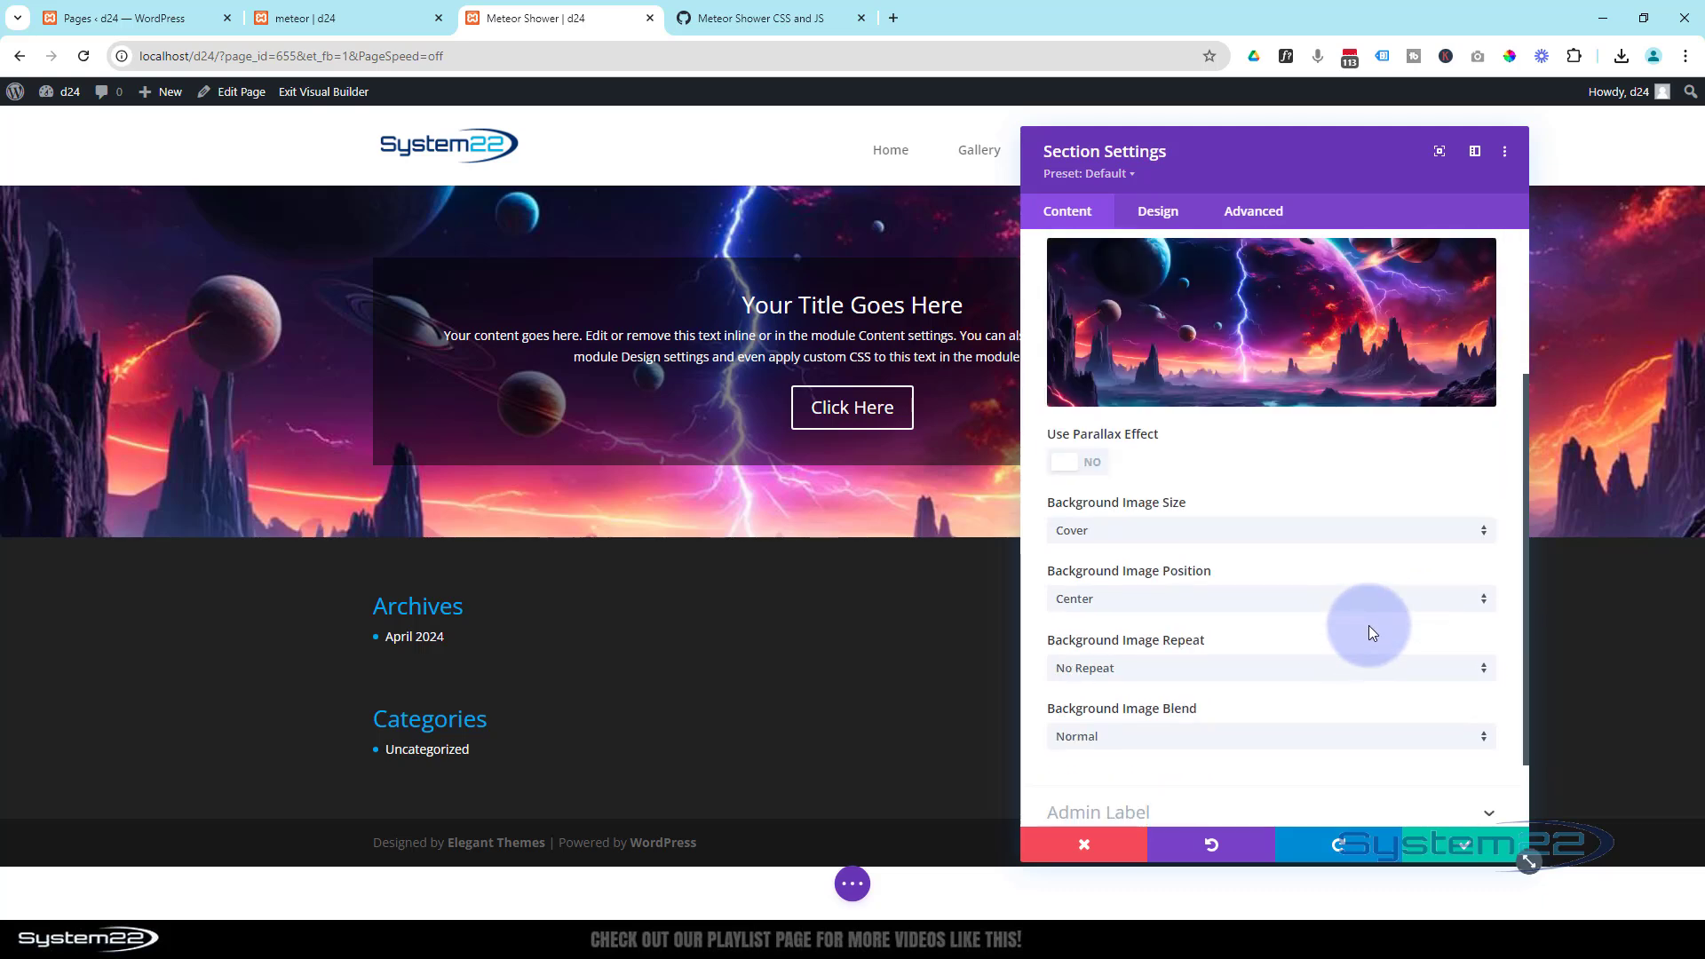
click(1169, 215)
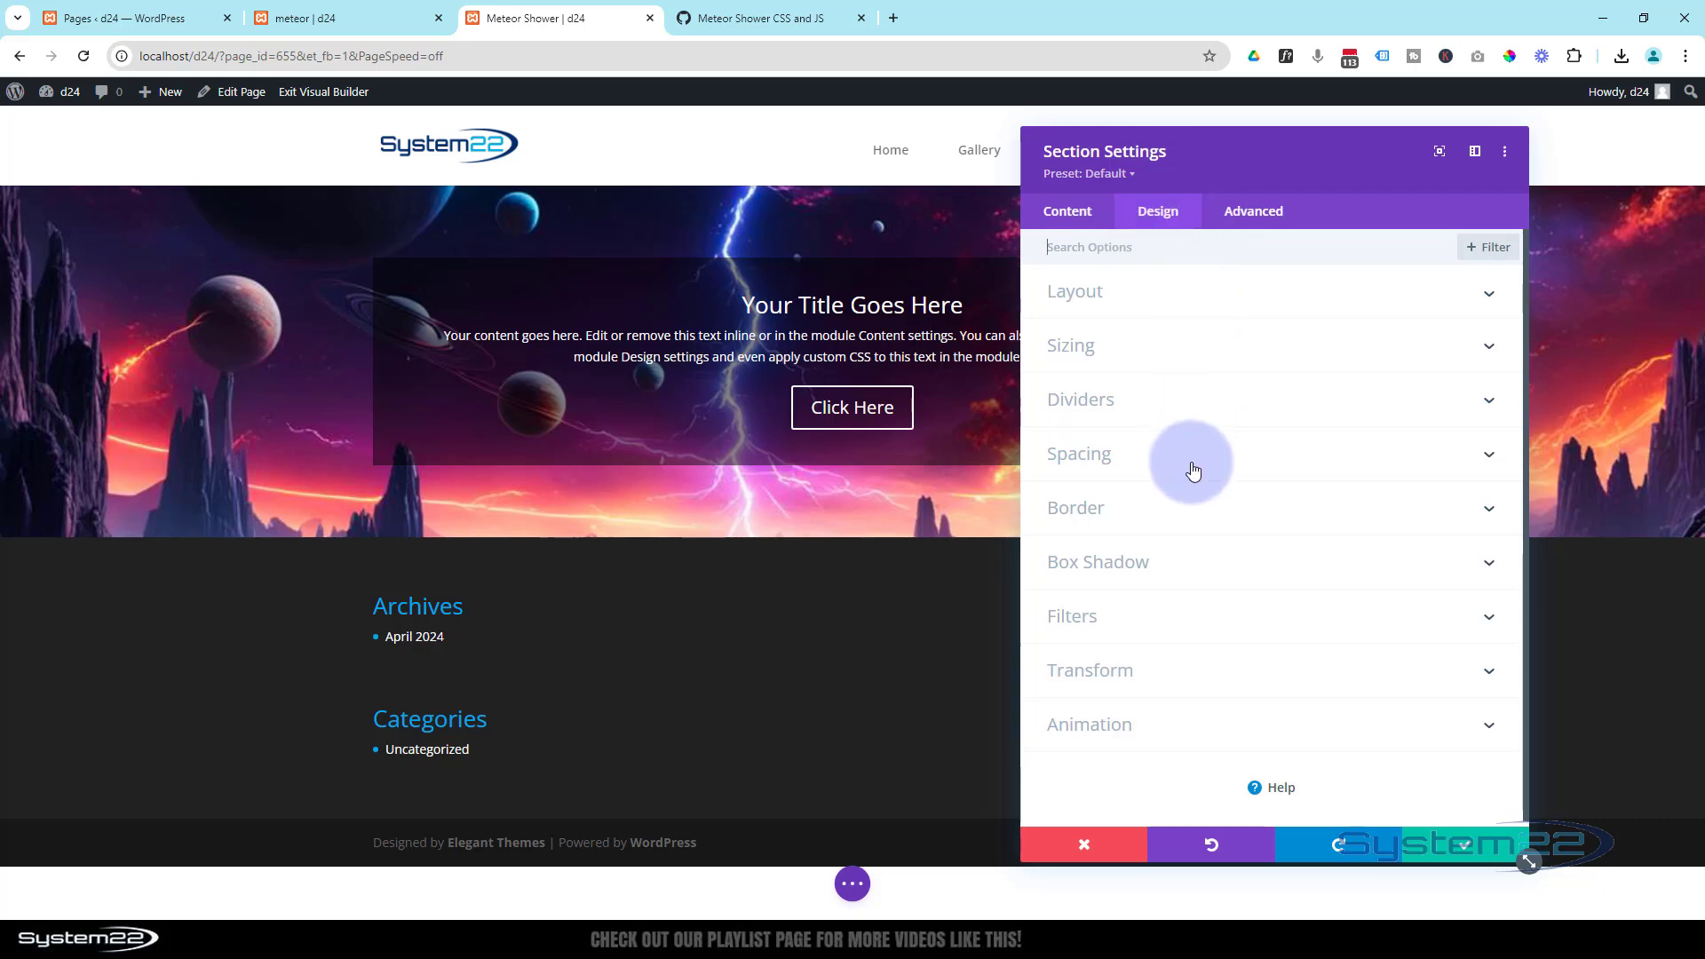
click(1171, 348)
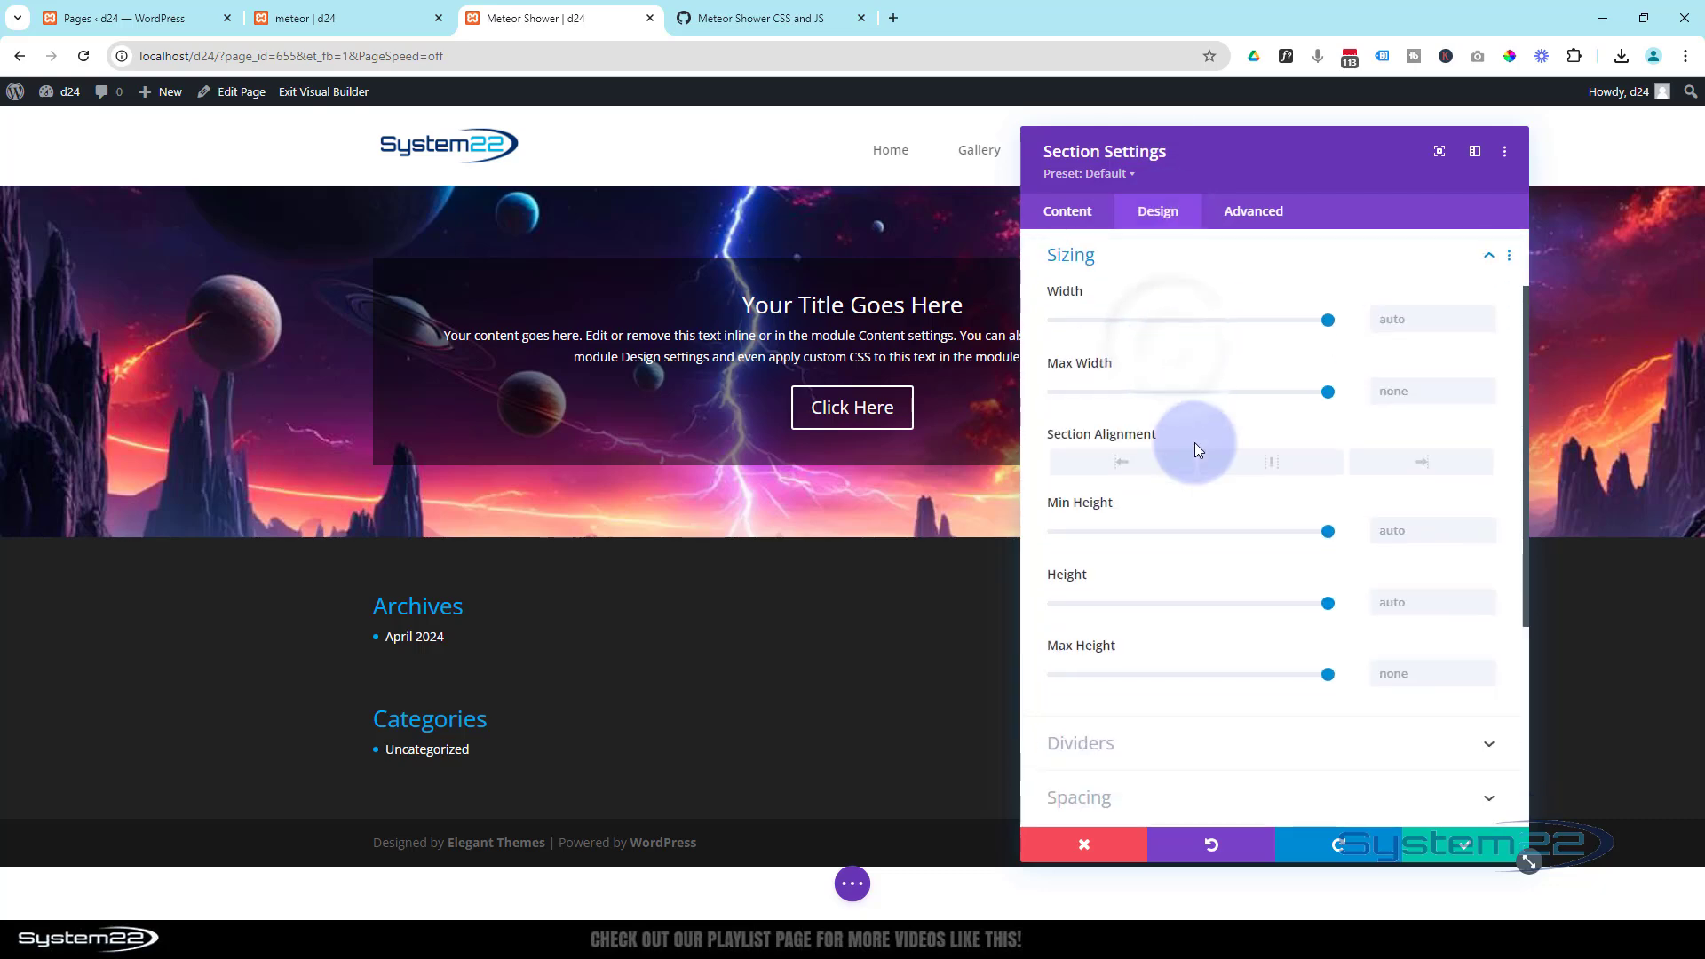
click(1385, 532)
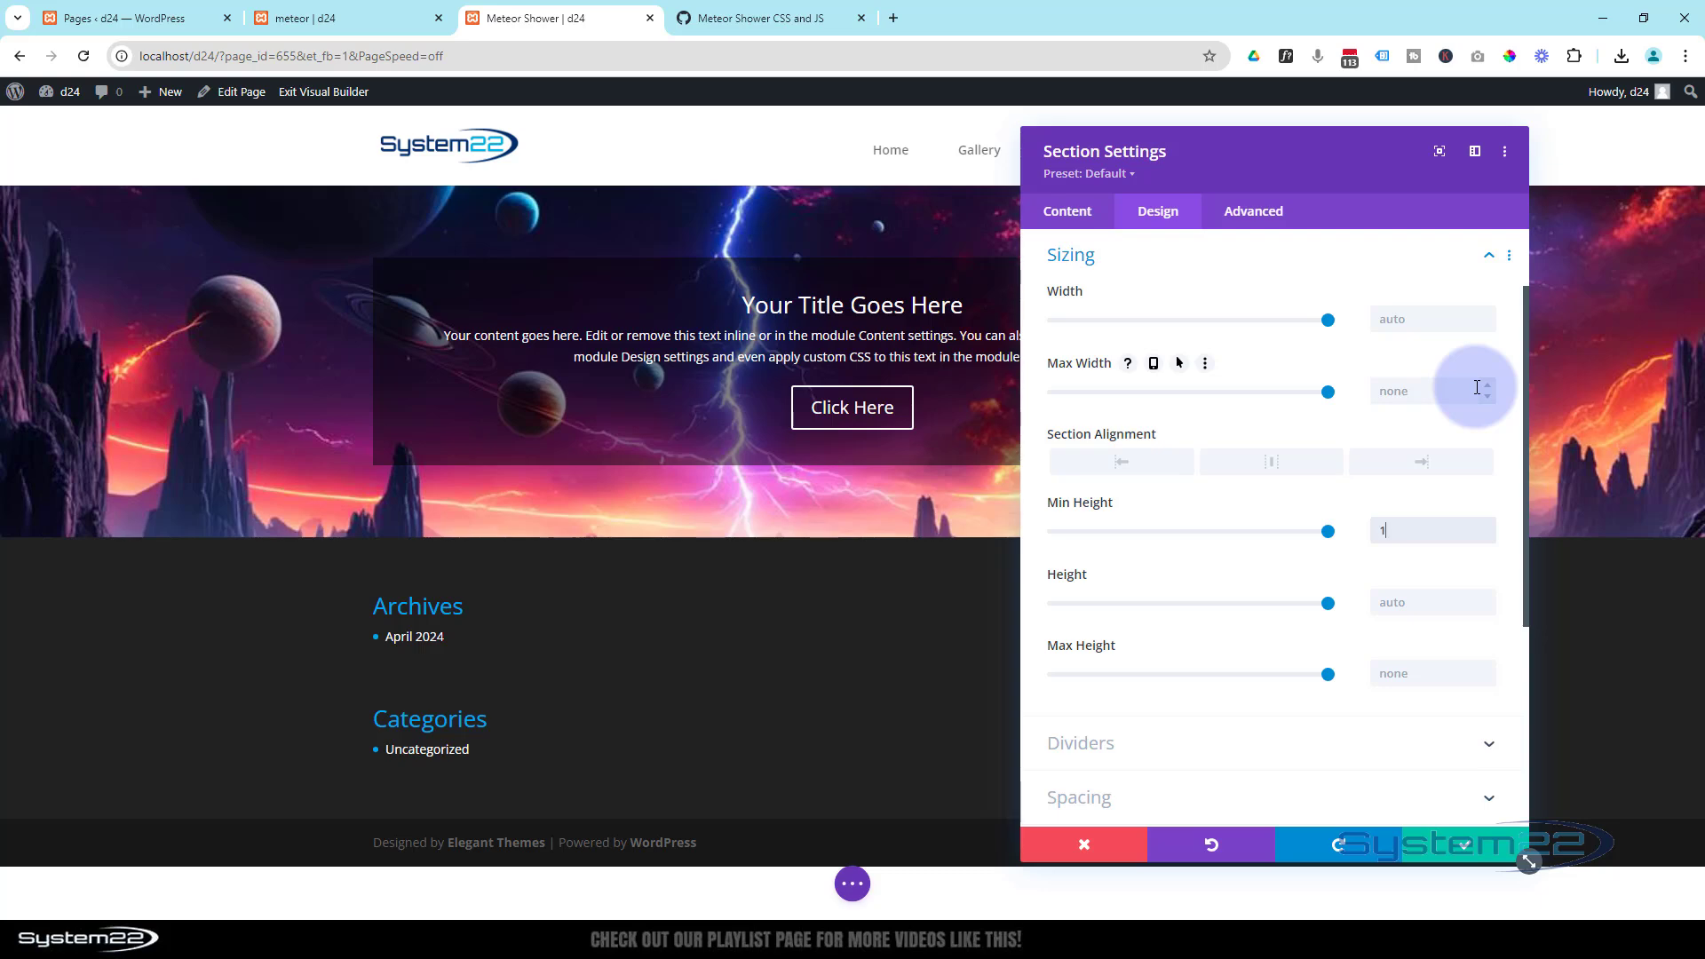
text(100vh)
click(1477, 387)
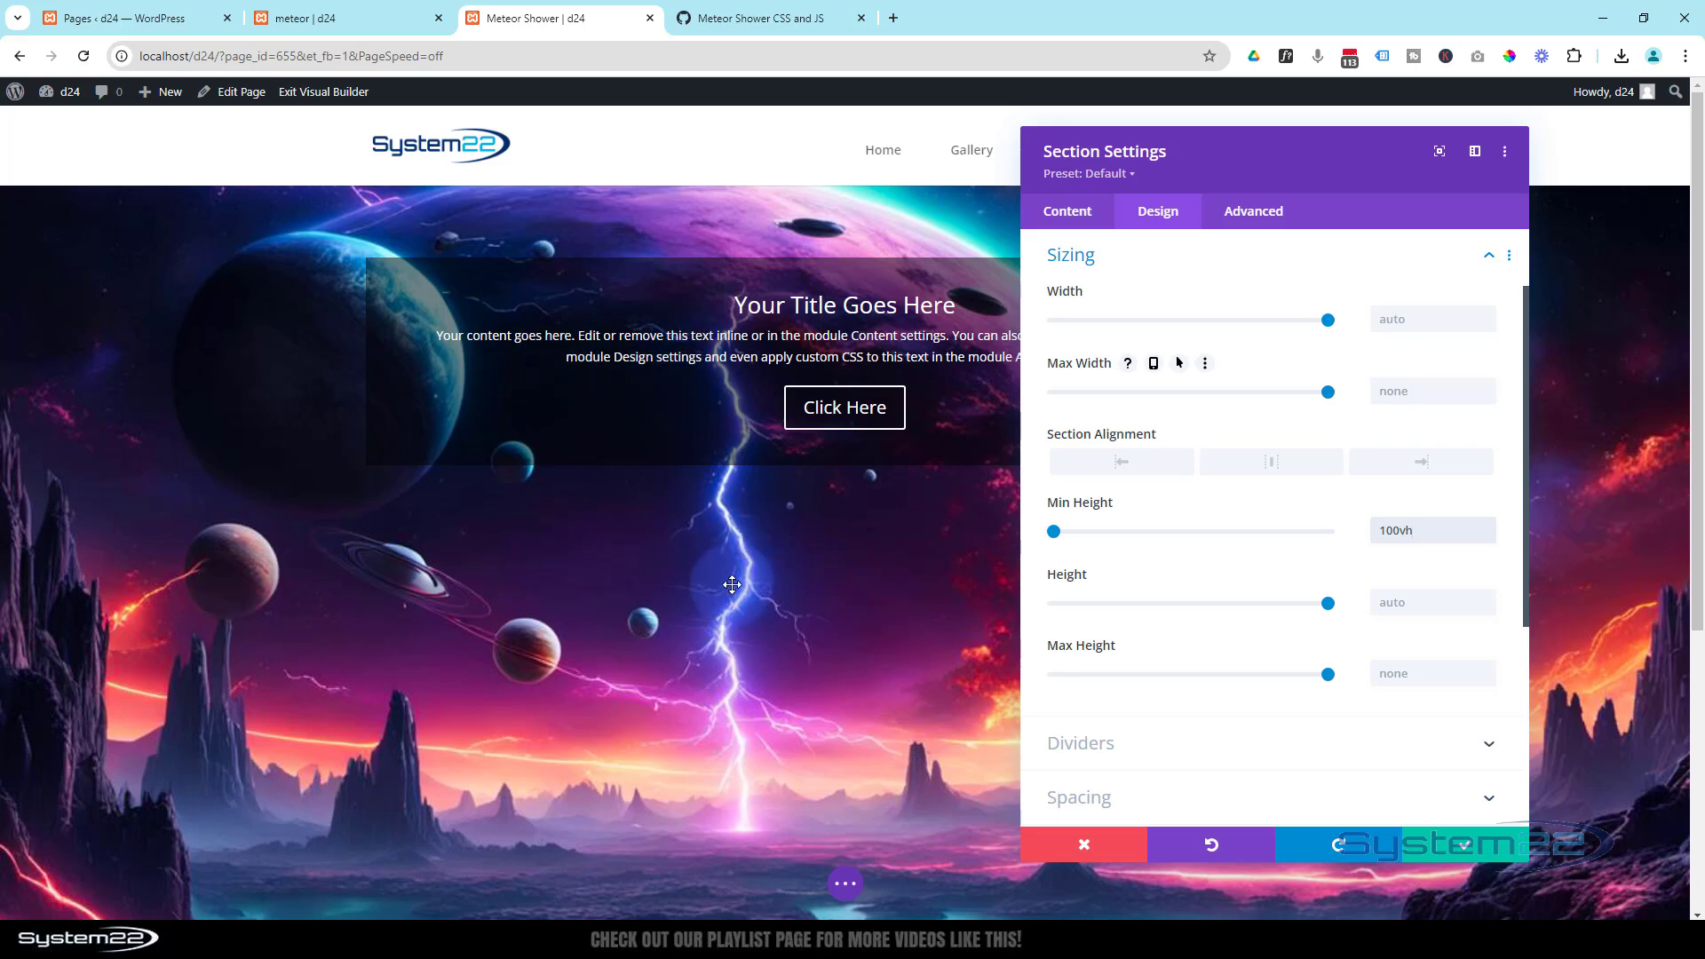
click(1409, 448)
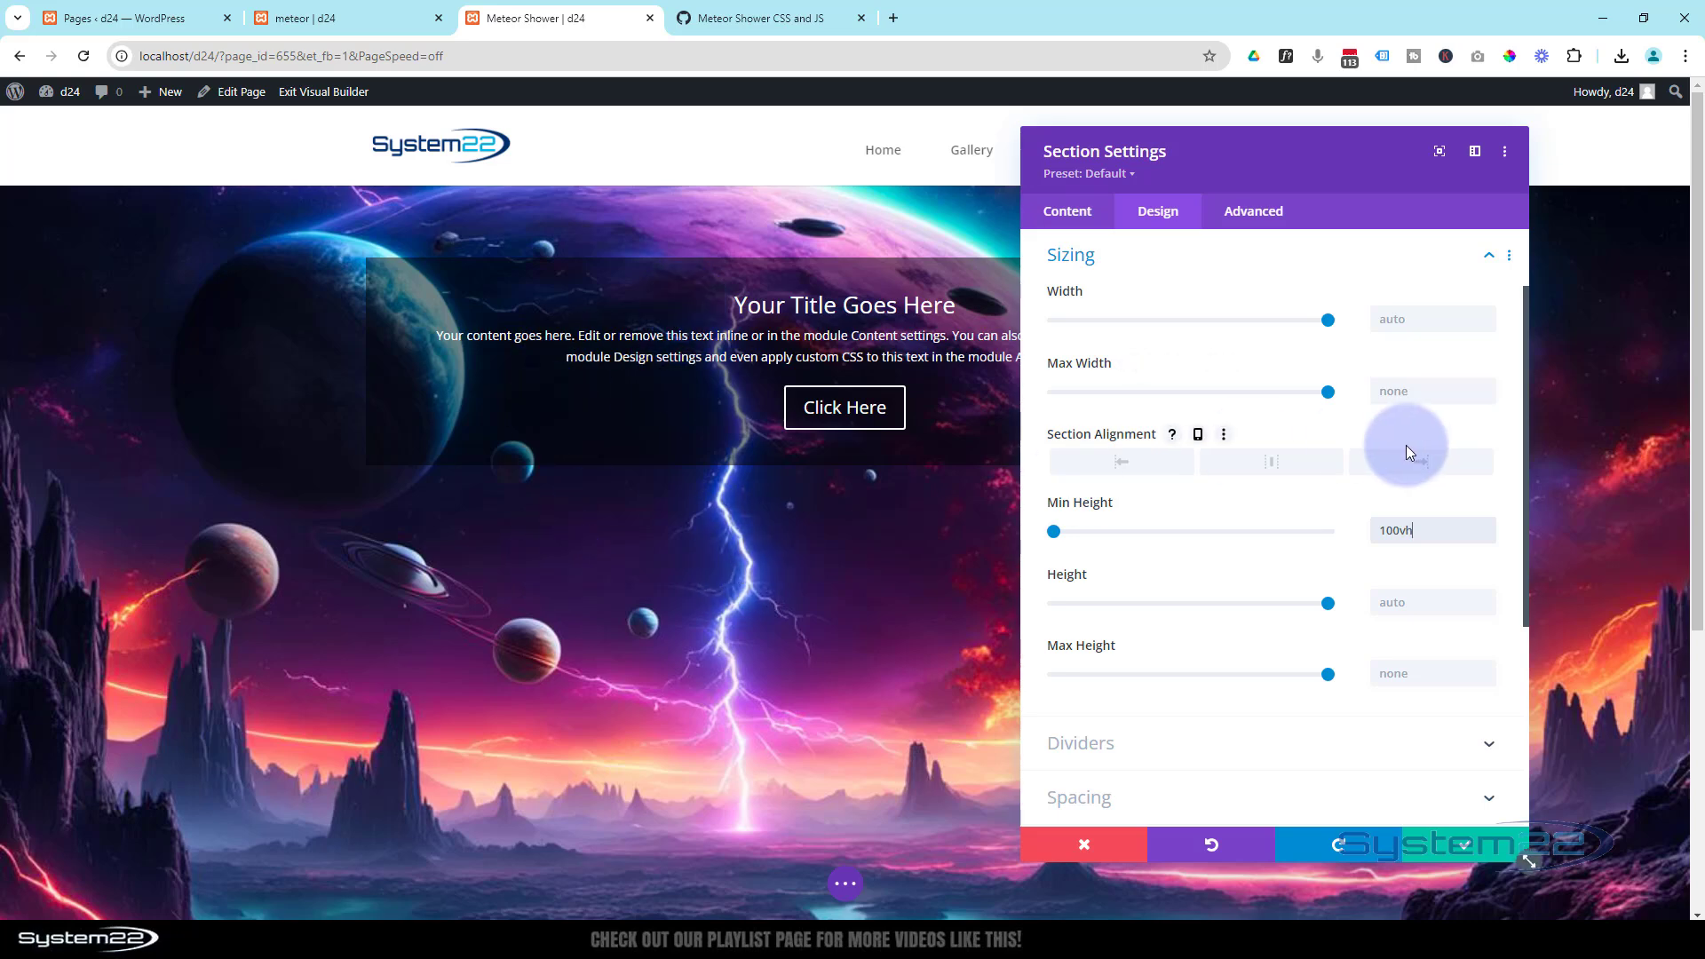
- Set the section's top padding to 25vh in its spacing settings and save the section settings
click(1173, 258)
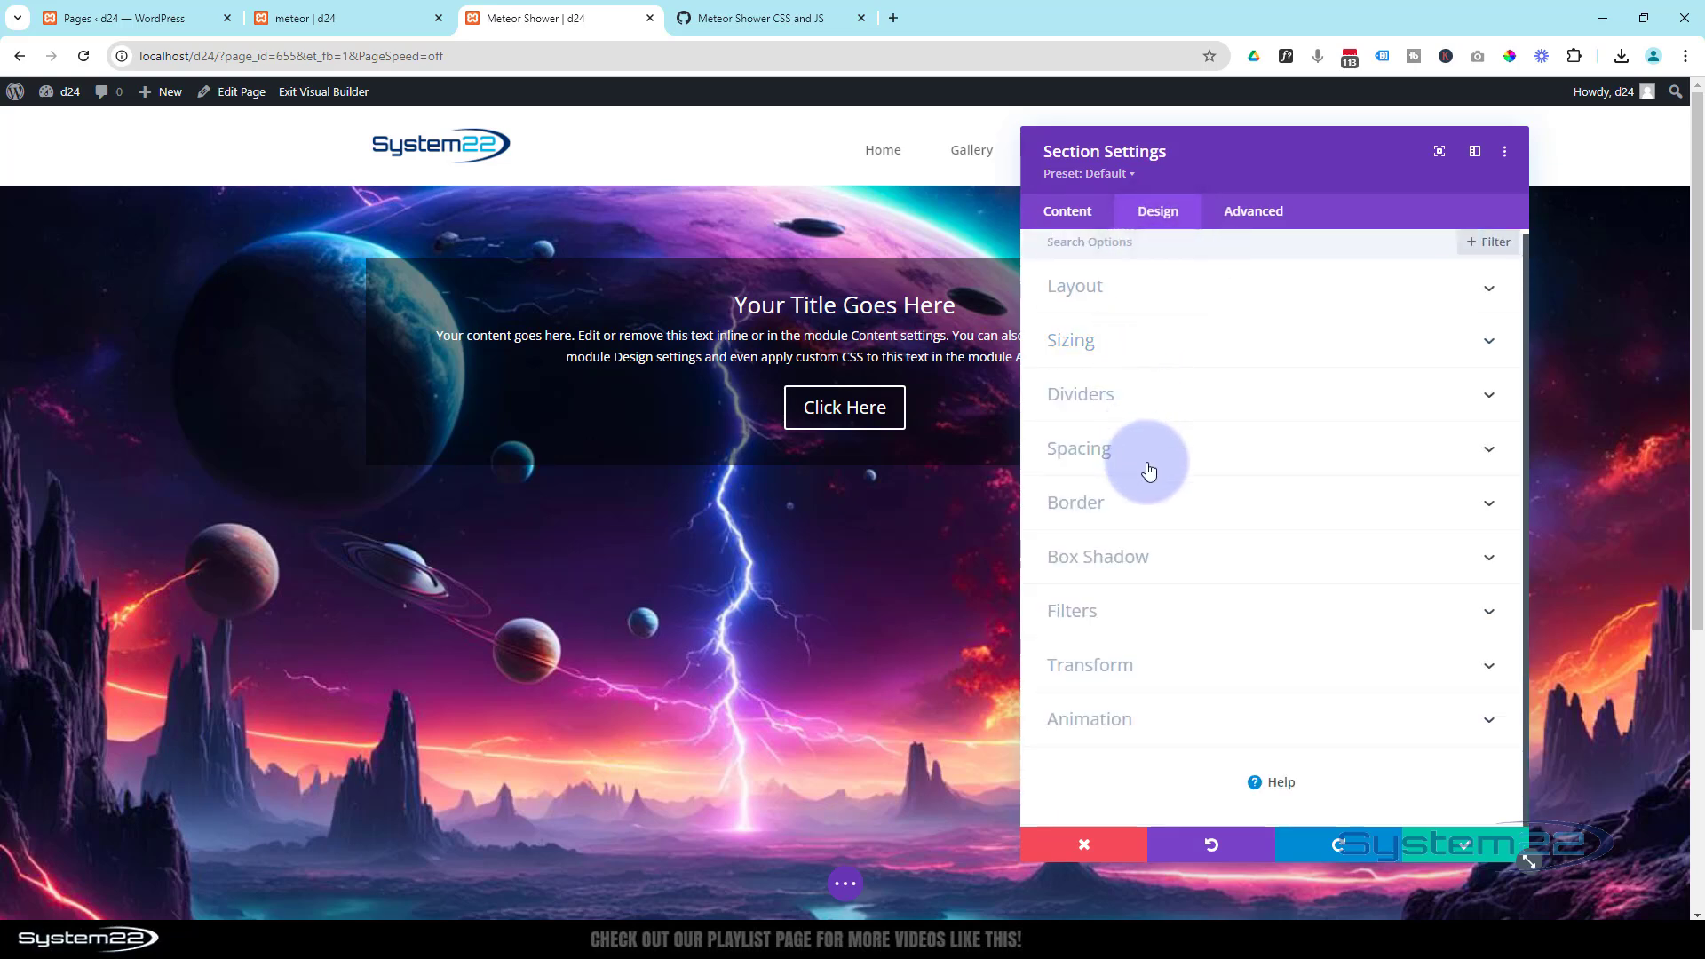
click(1148, 463)
click(1071, 421)
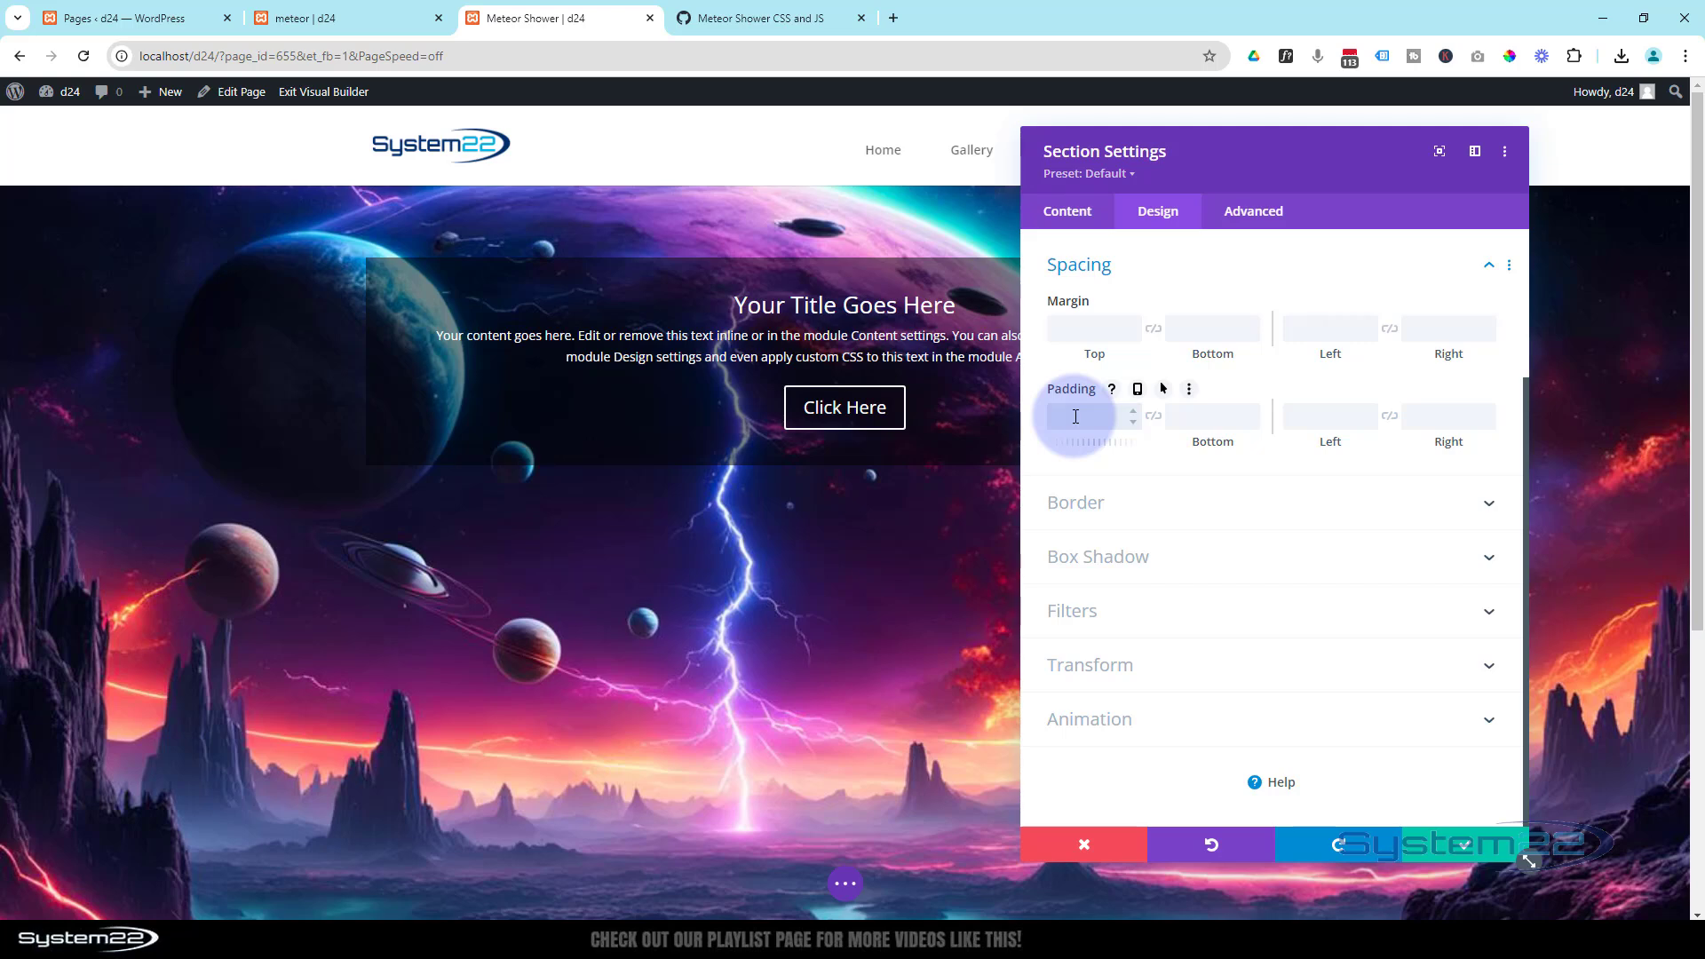
text(25px)
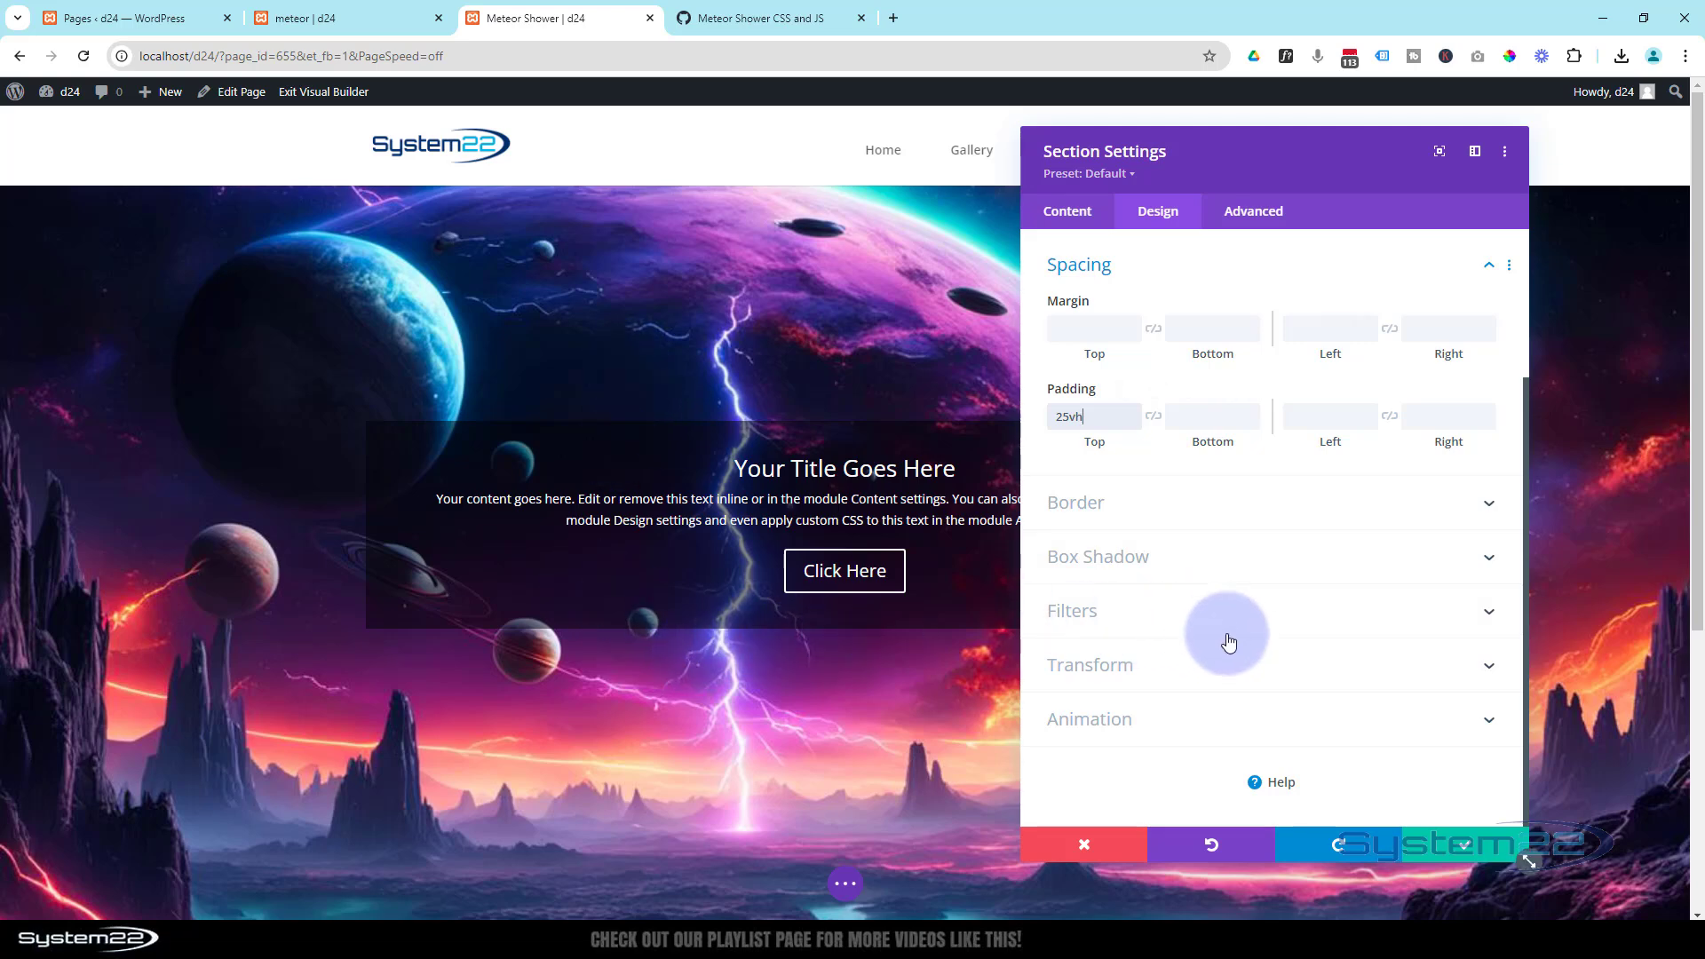
click(1481, 853)
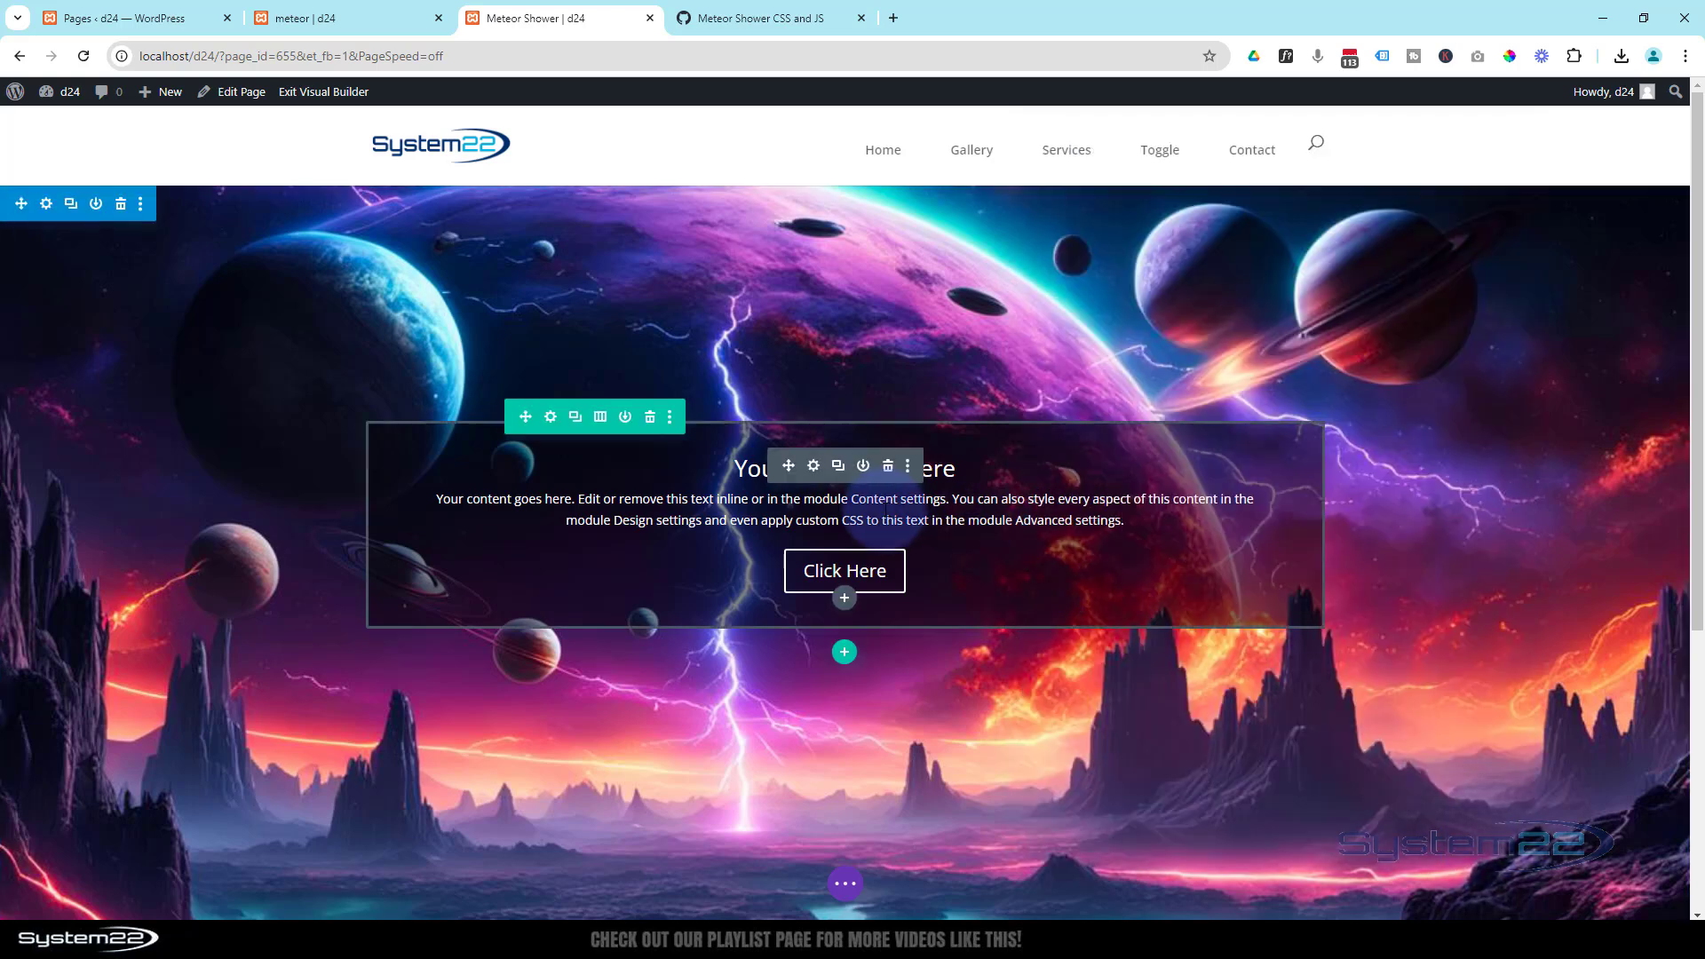
- Insert a Code module directly below the Call To Action module in the same row
click(843, 601)
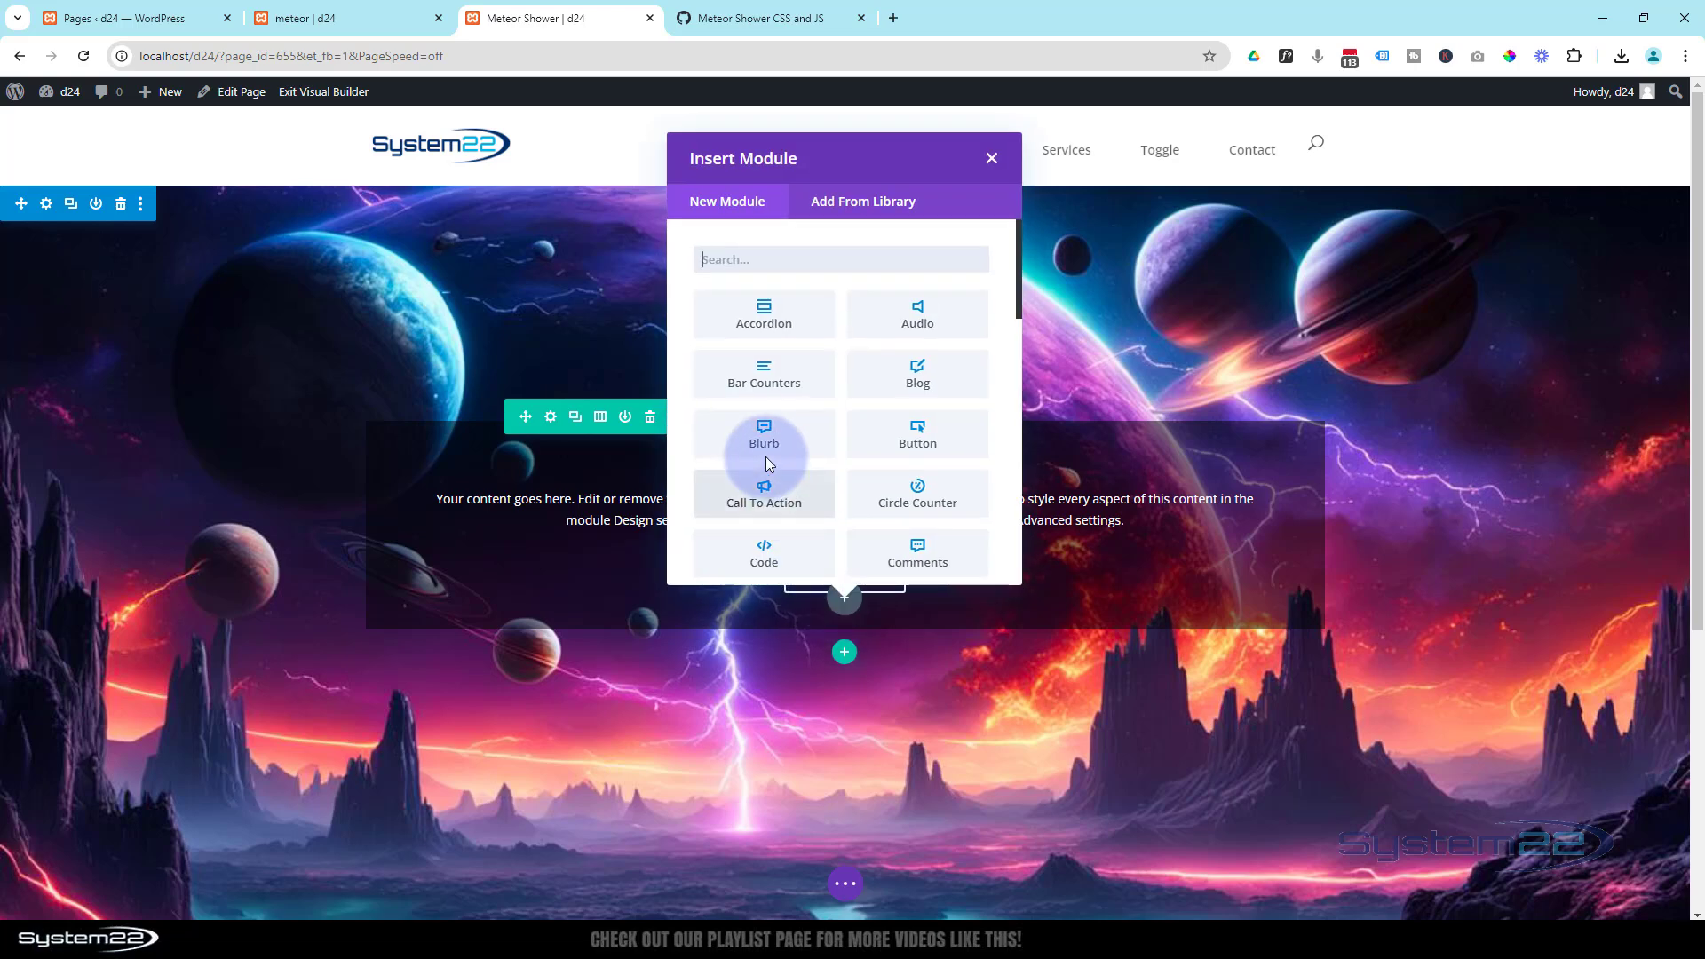
click(779, 561)
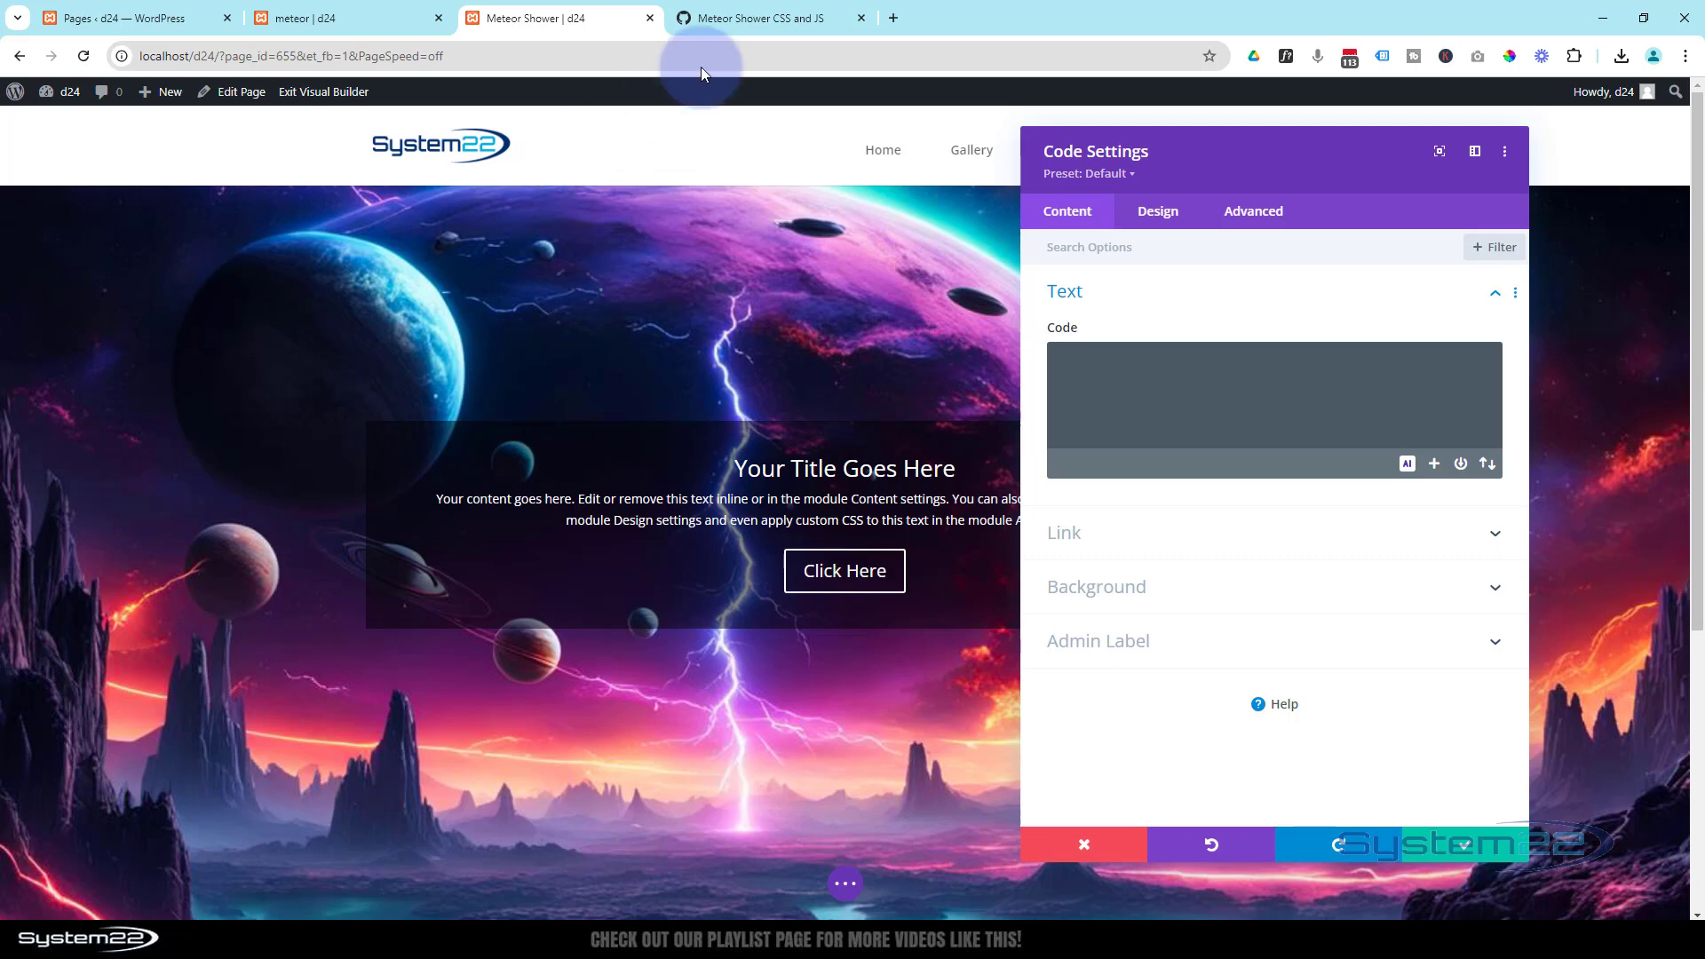
- Switch to the Meteor Shower CSS and JS gist on GitHub and copy all its code, from the opening style tag to the closing script tag
click(744, 20)
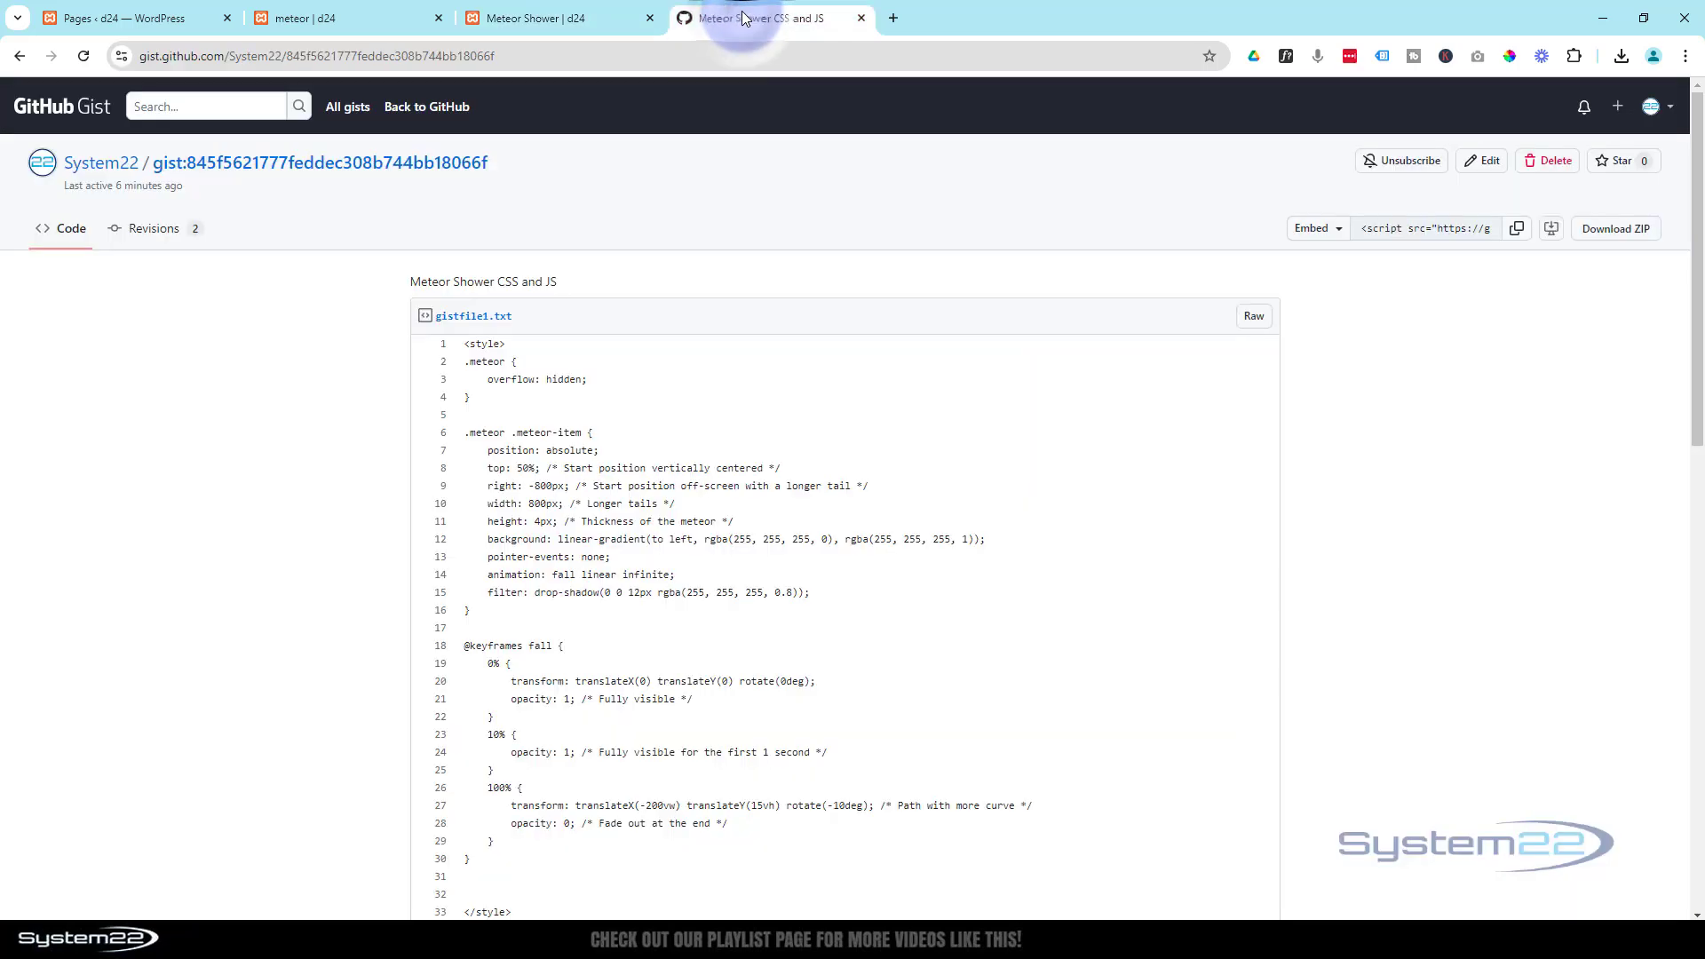
click(444, 56)
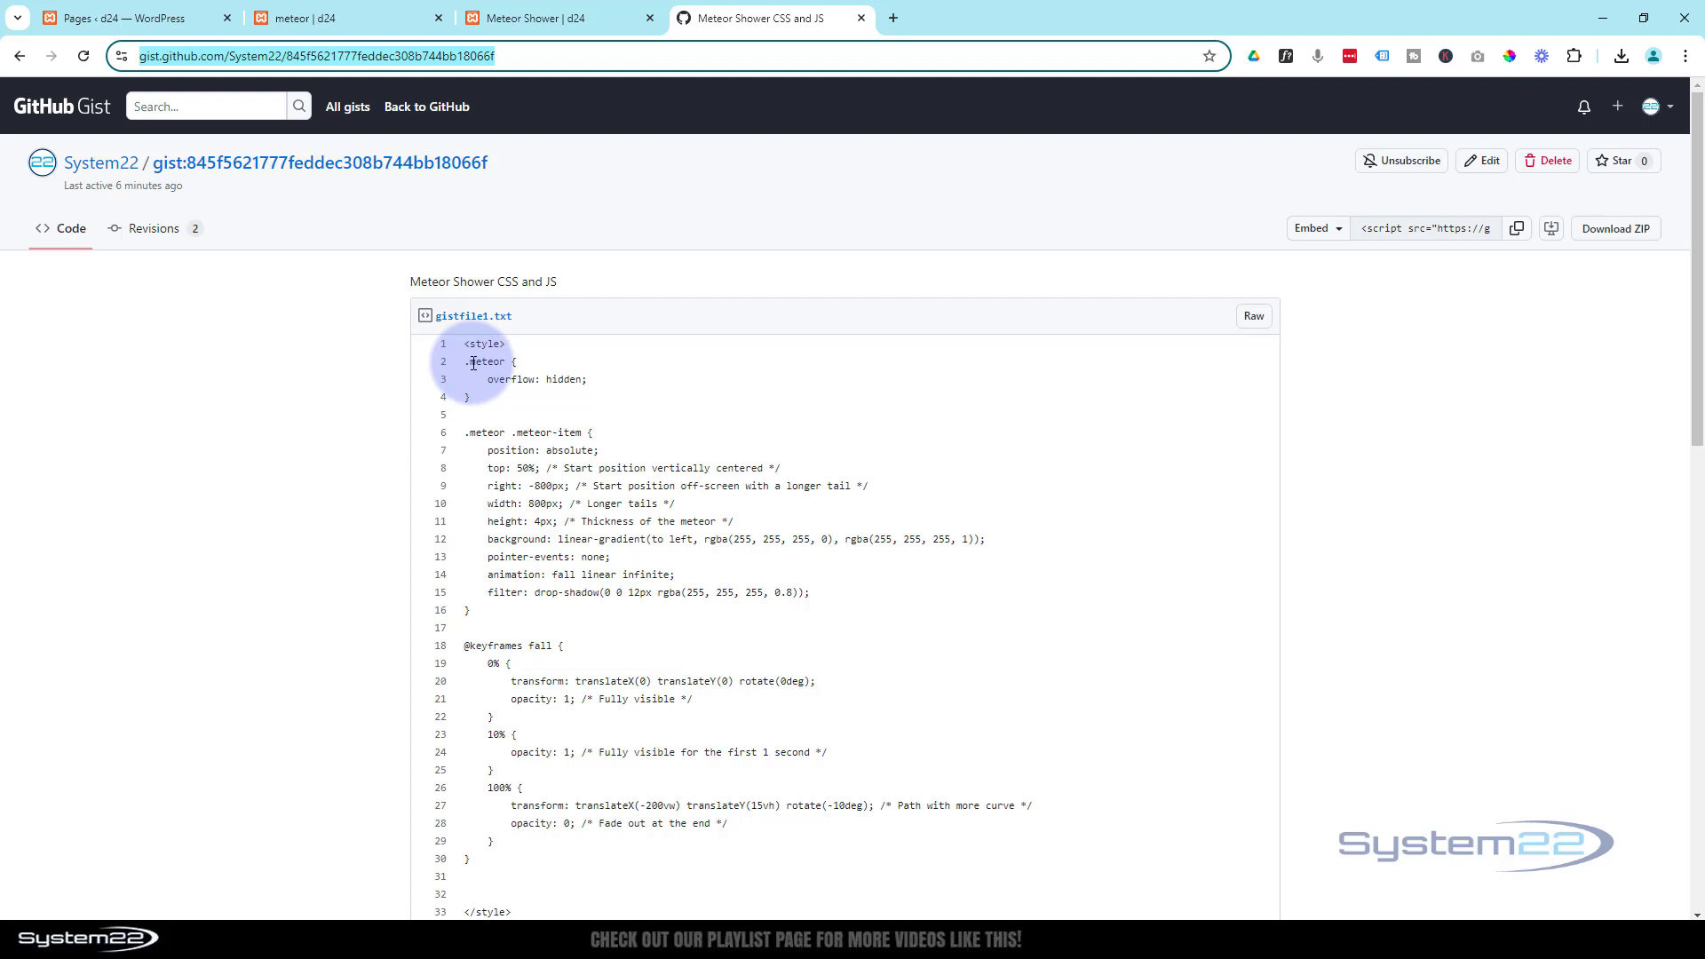
drag(474, 363, 500, 363)
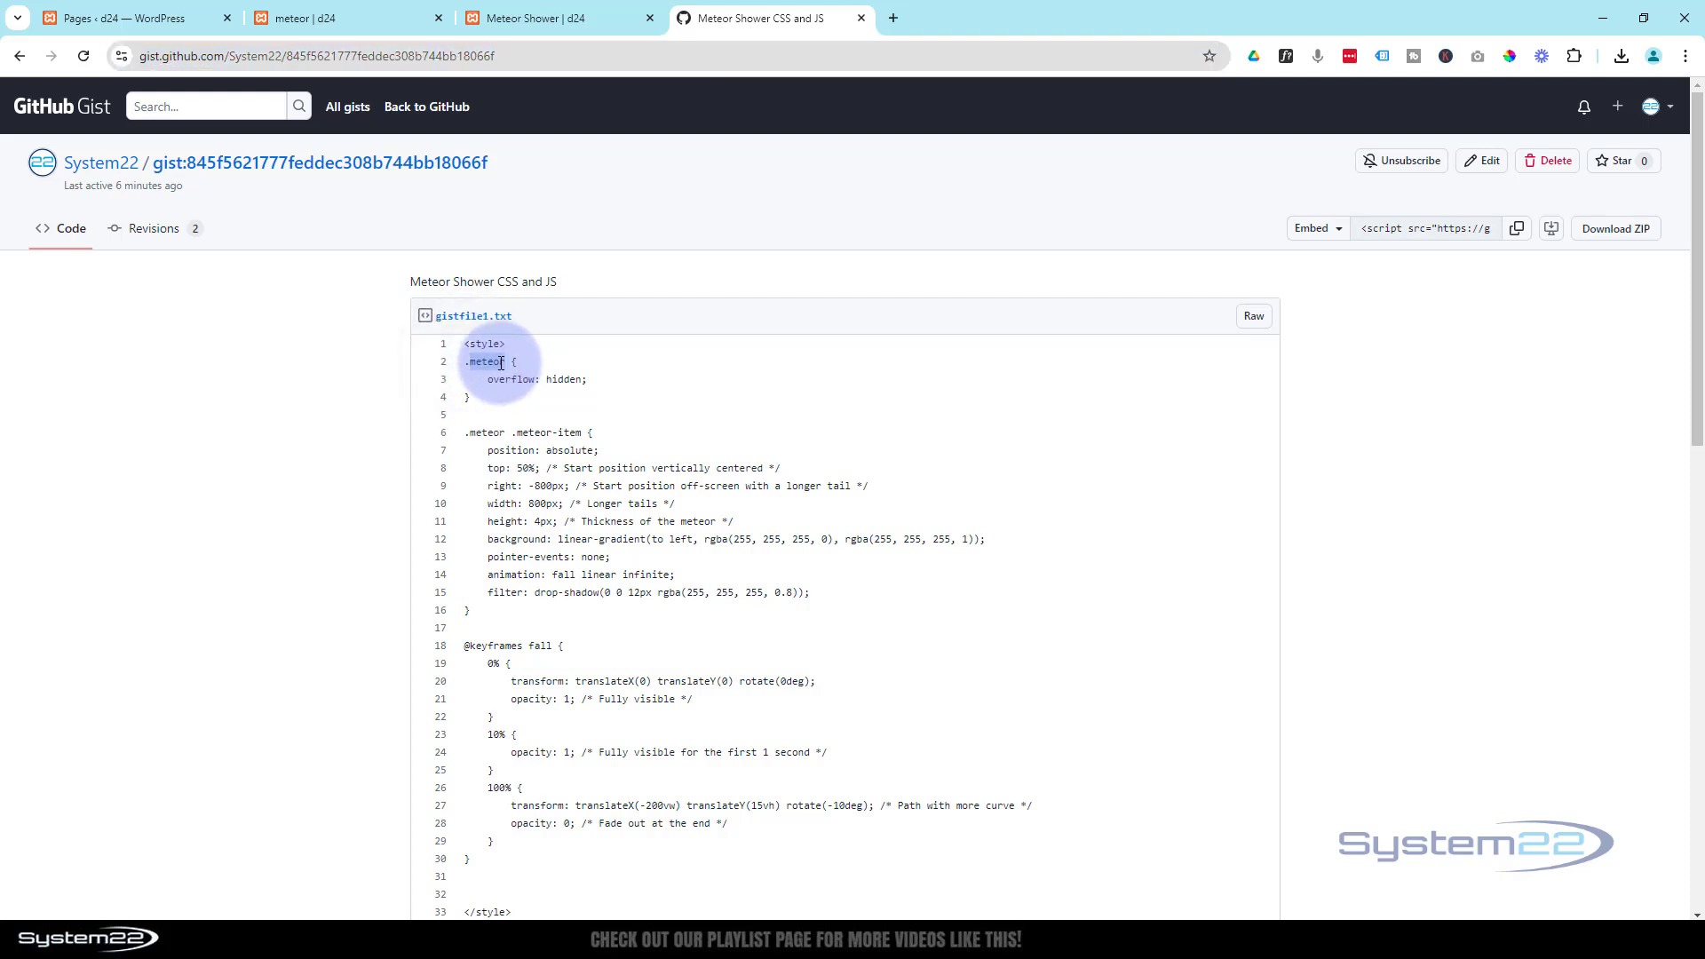
click(675, 403)
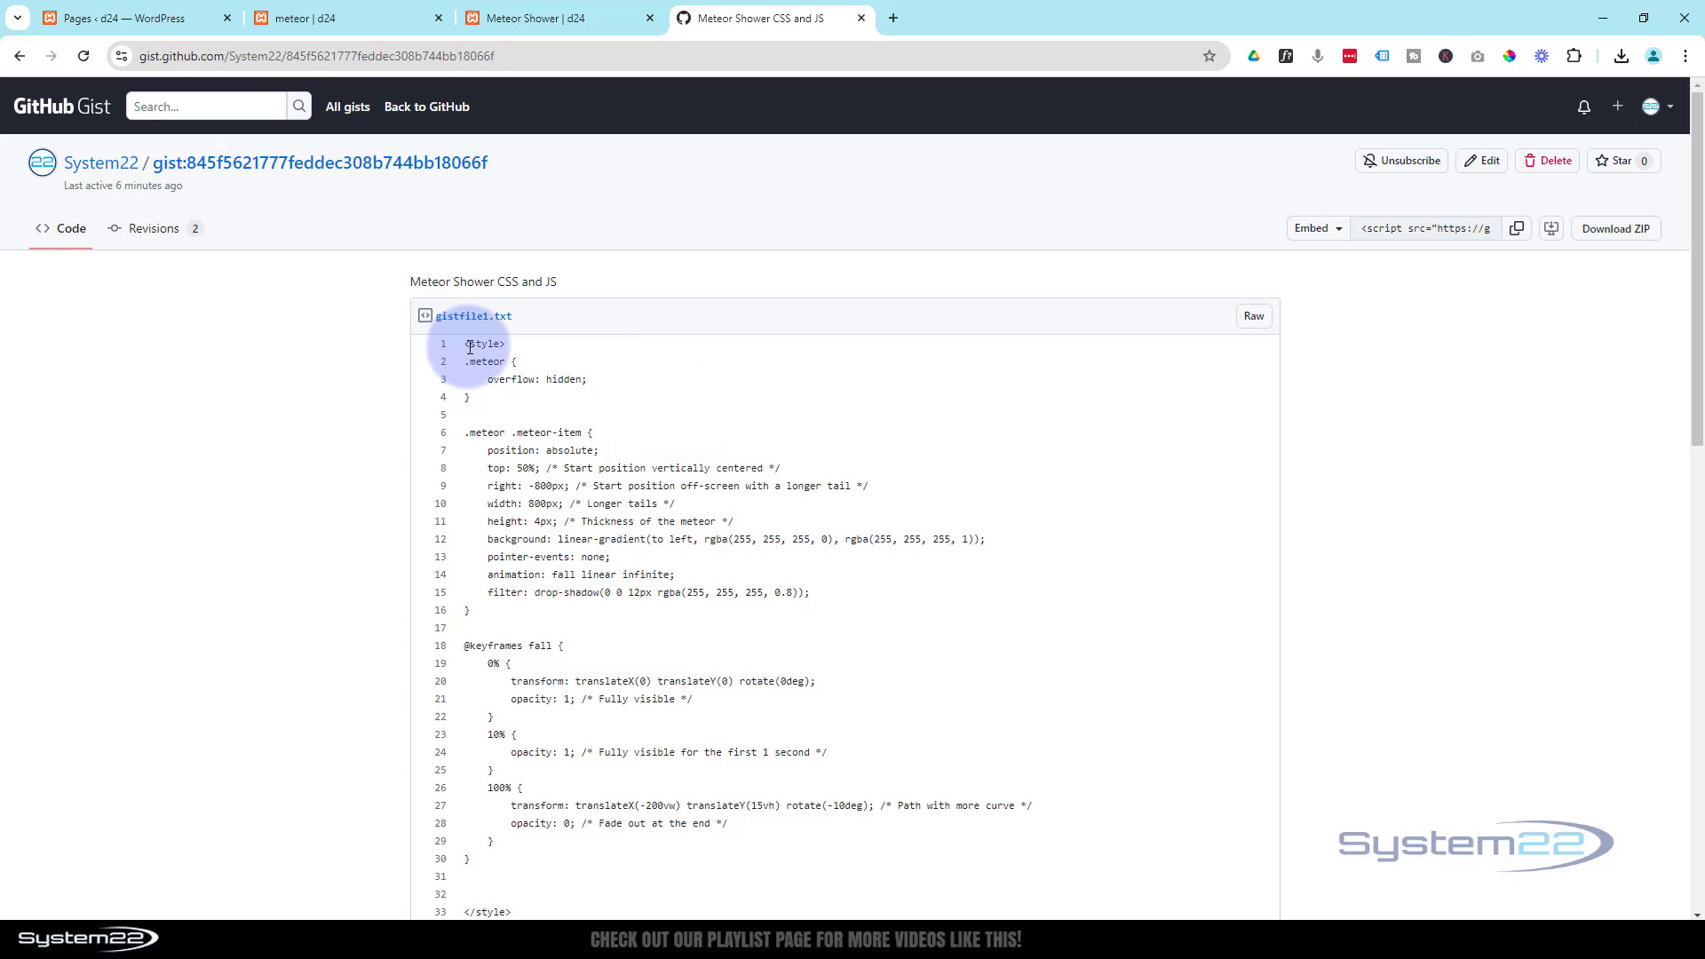
scroll(744, 576, down, 6)
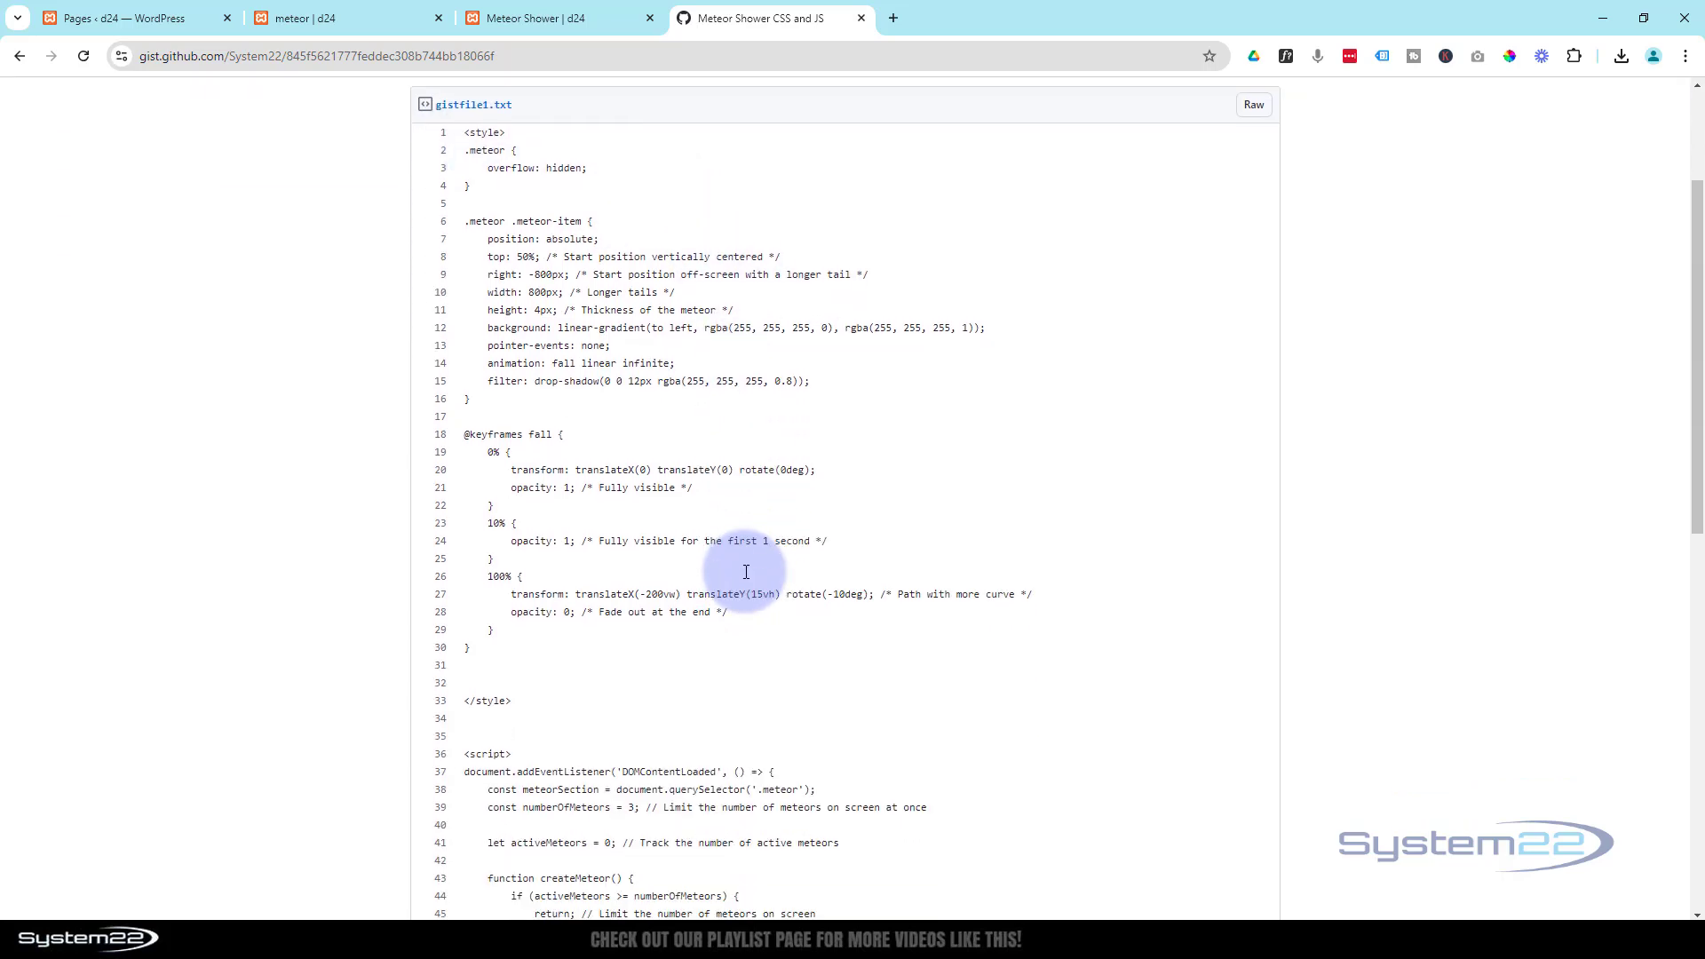
scroll(777, 537, down, 2)
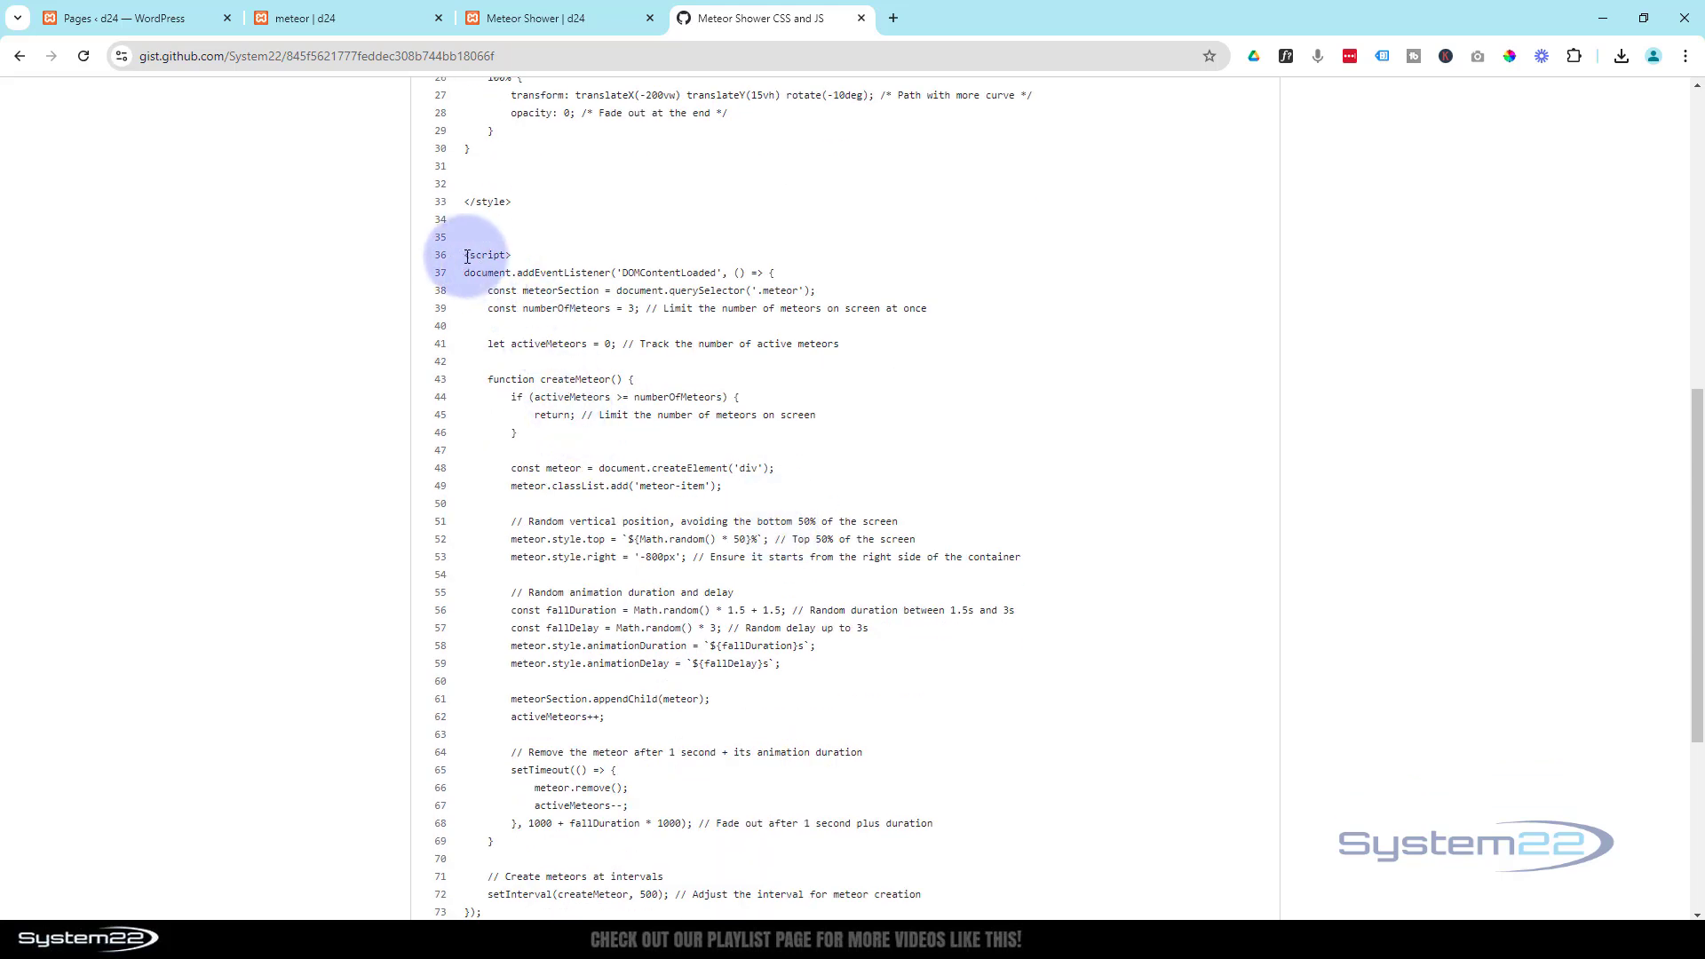
scroll(721, 586, down, 2)
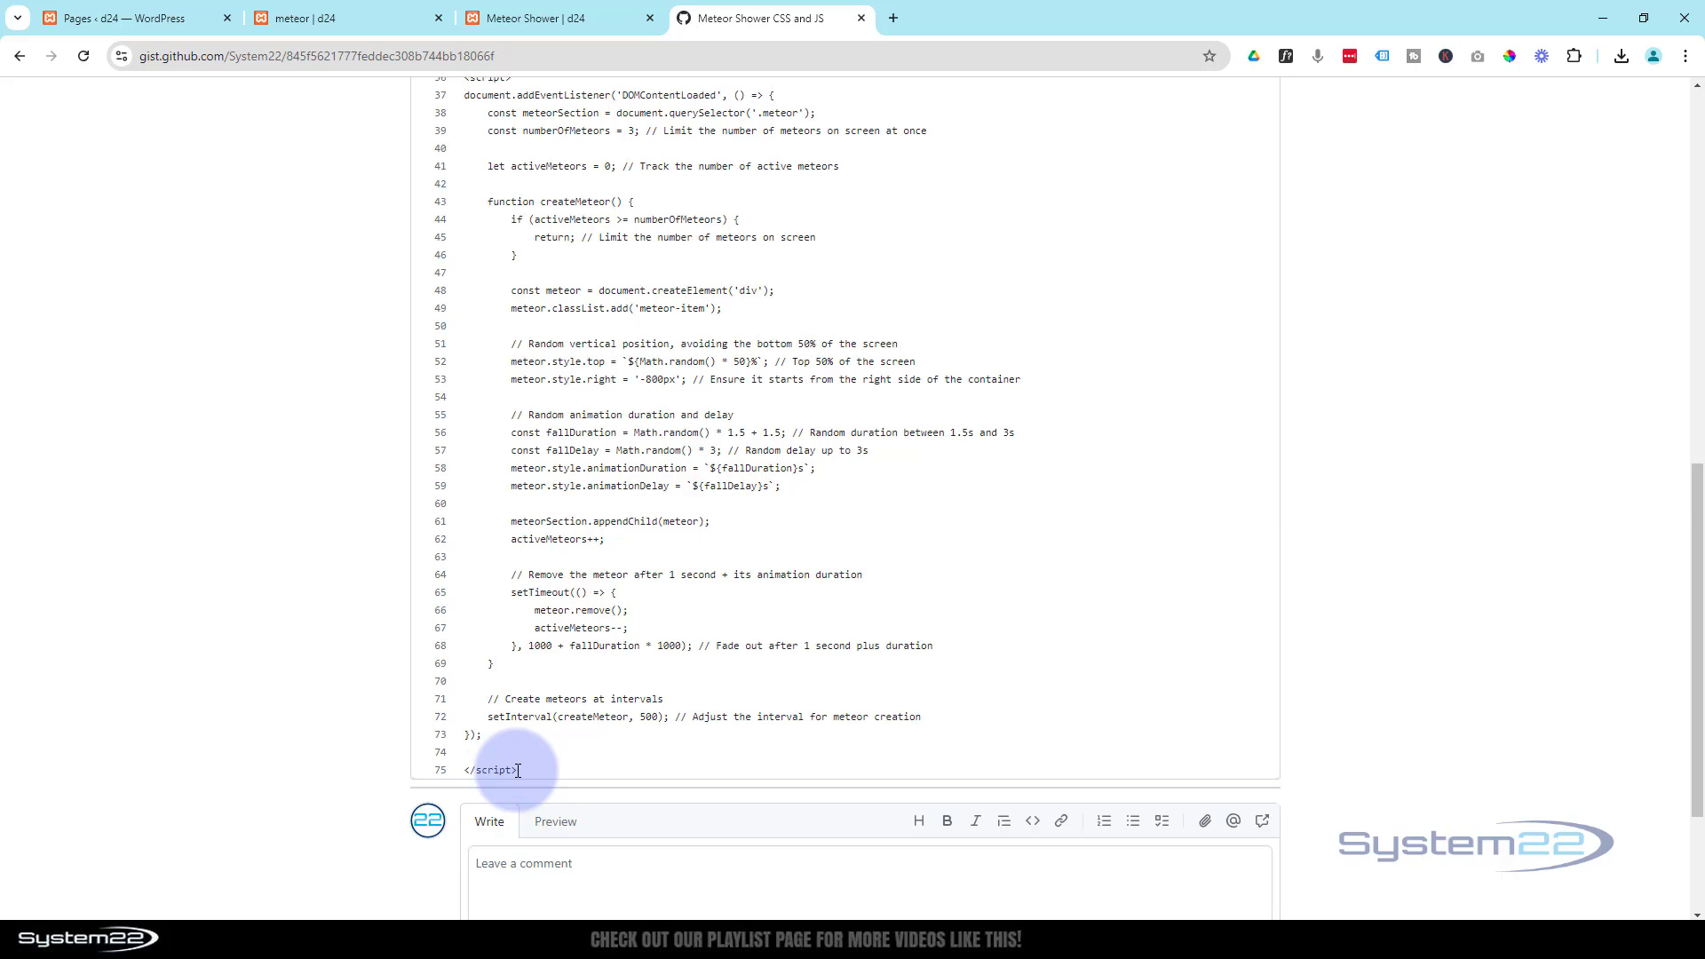
drag(517, 770, 458, 352)
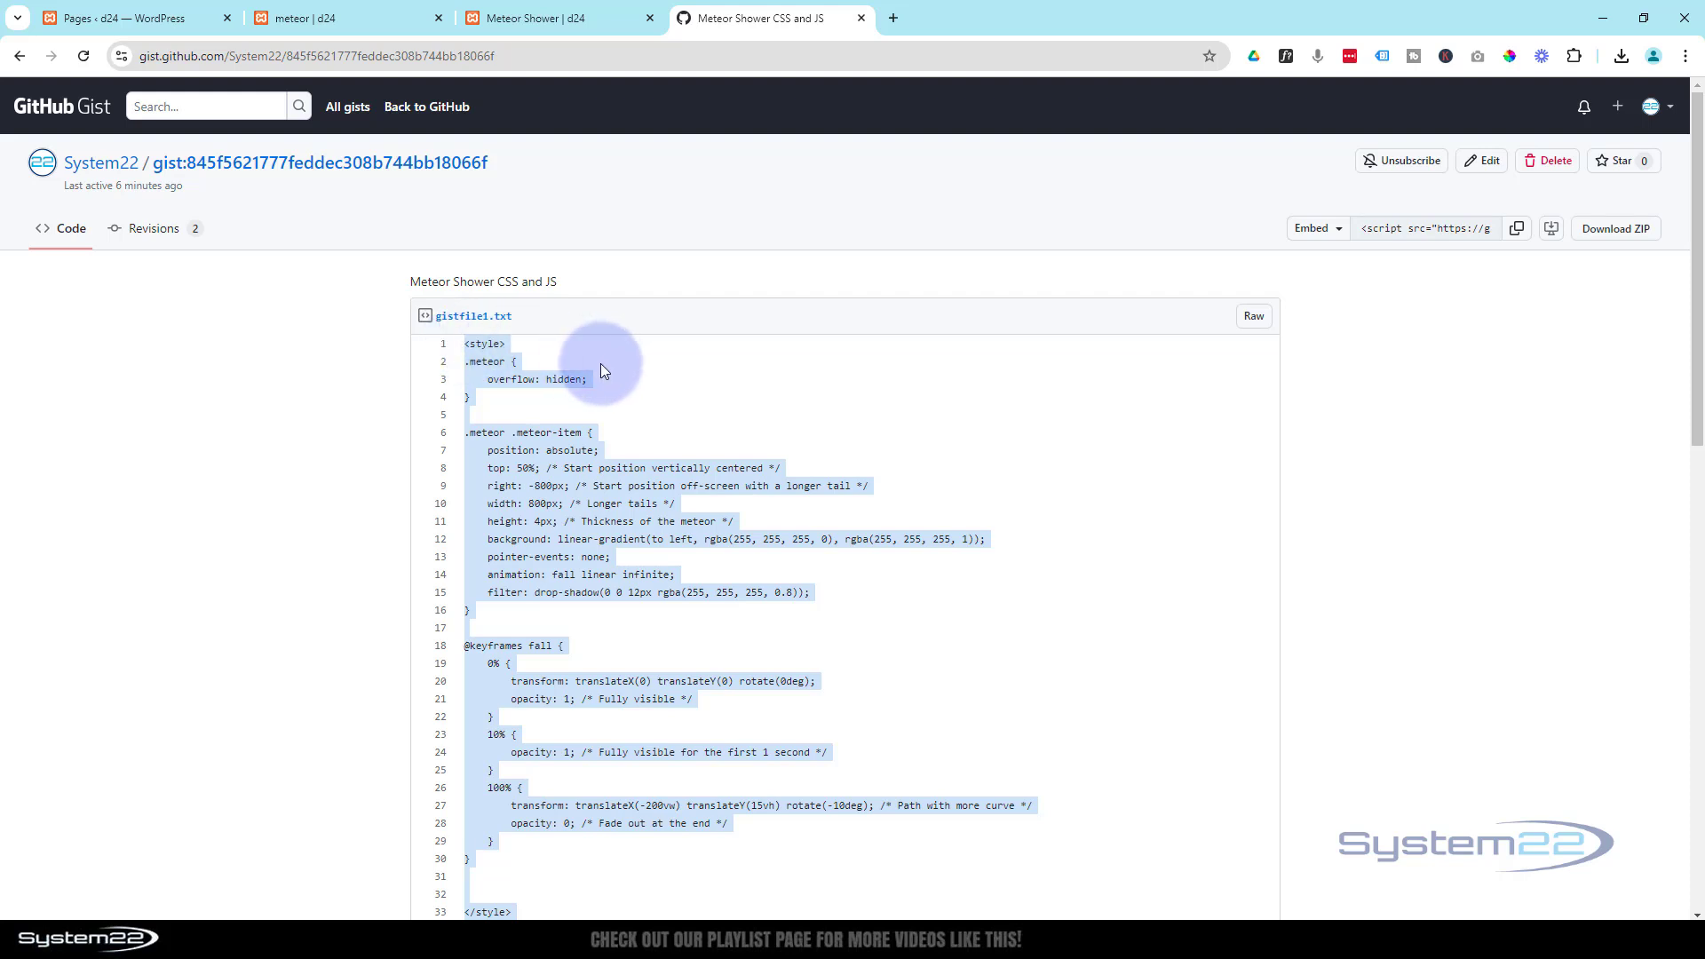
- Return to the Divi page, paste the copied meteor shower code into the Code module, check its meteor class name, and save the module
click(527, 14)
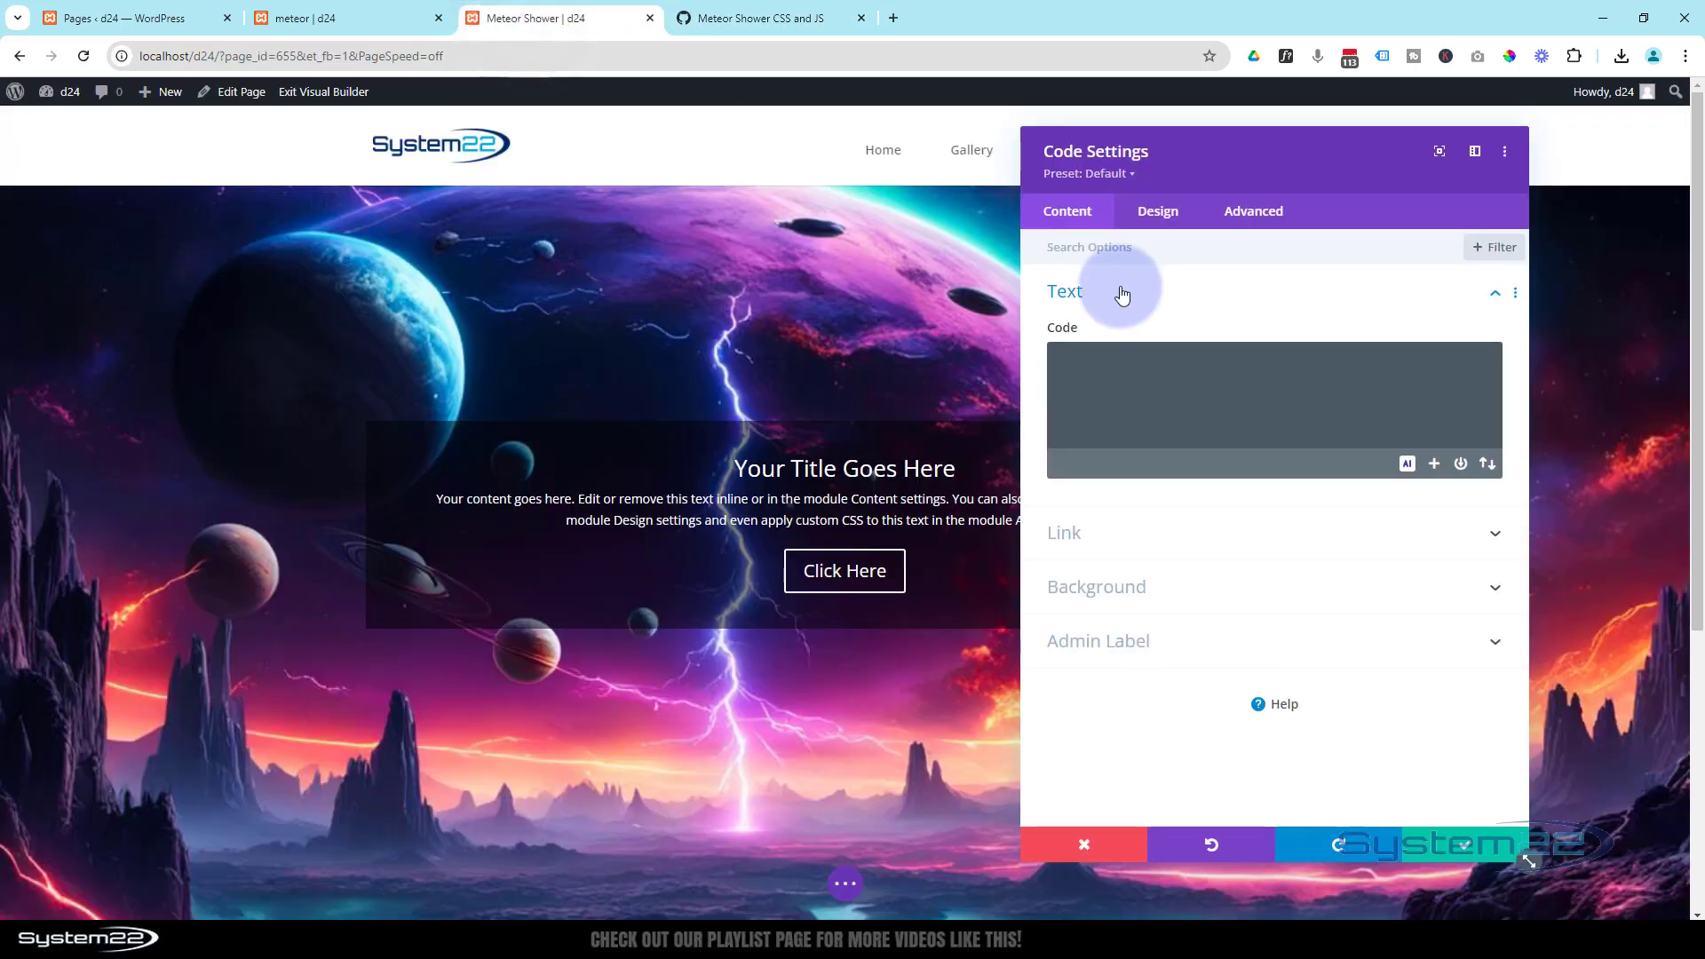
click(1074, 366)
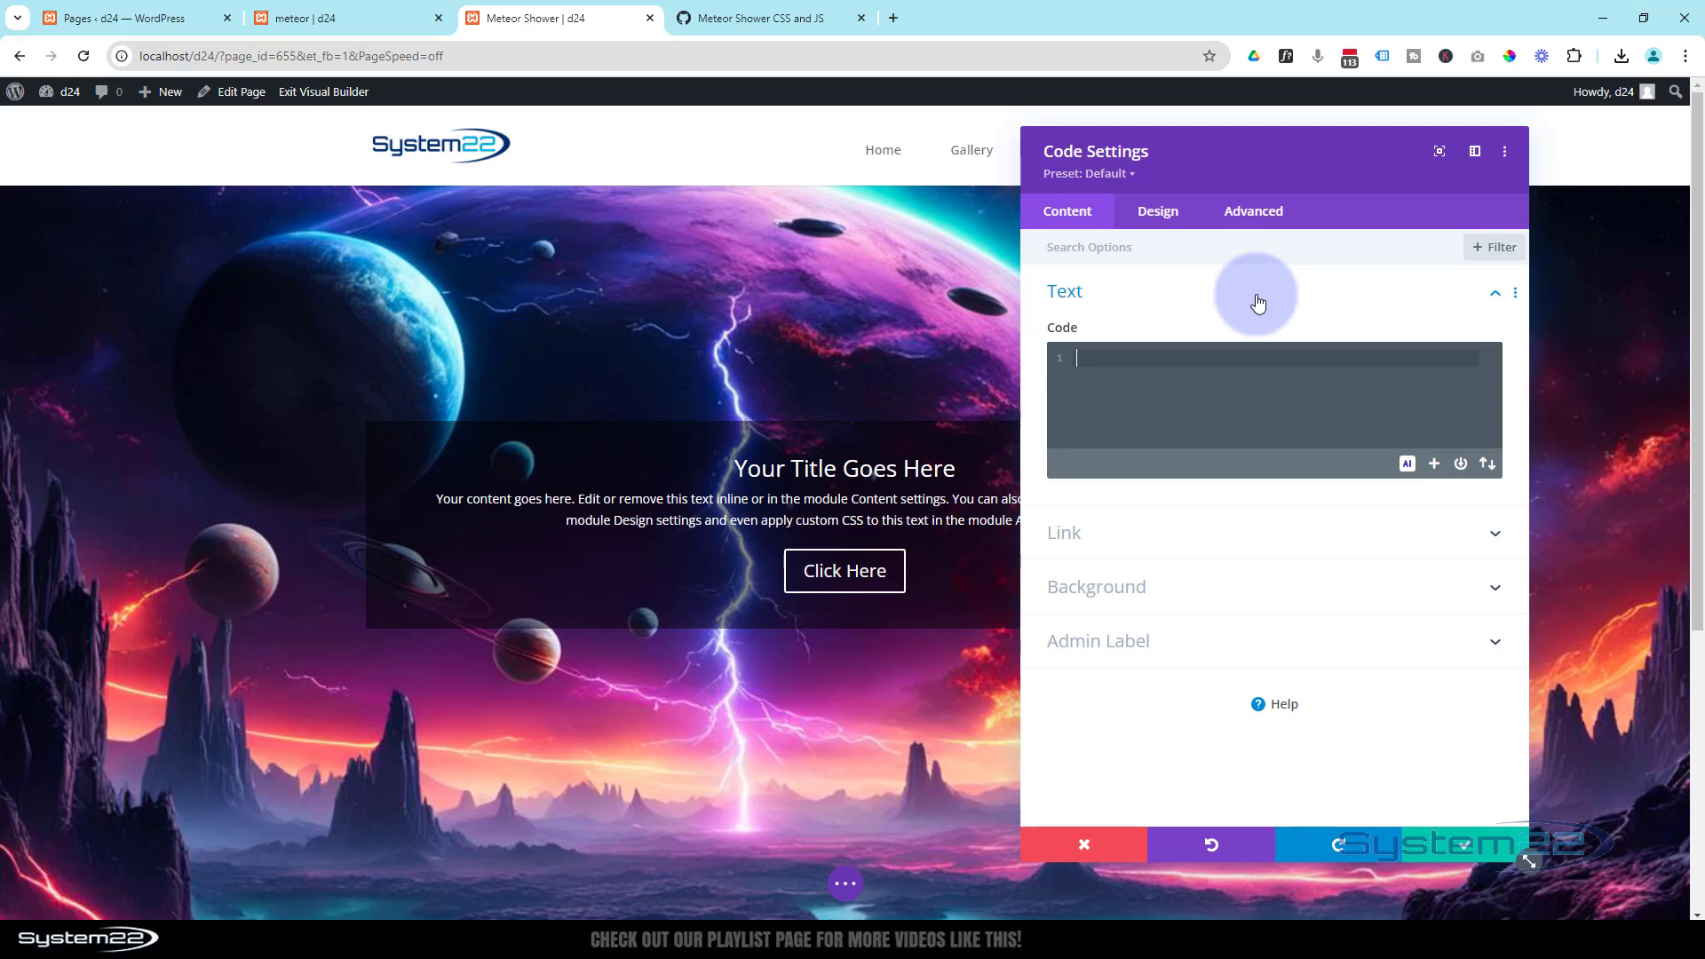
key(ctrl+v)
scroll(1166, 726, up, 9)
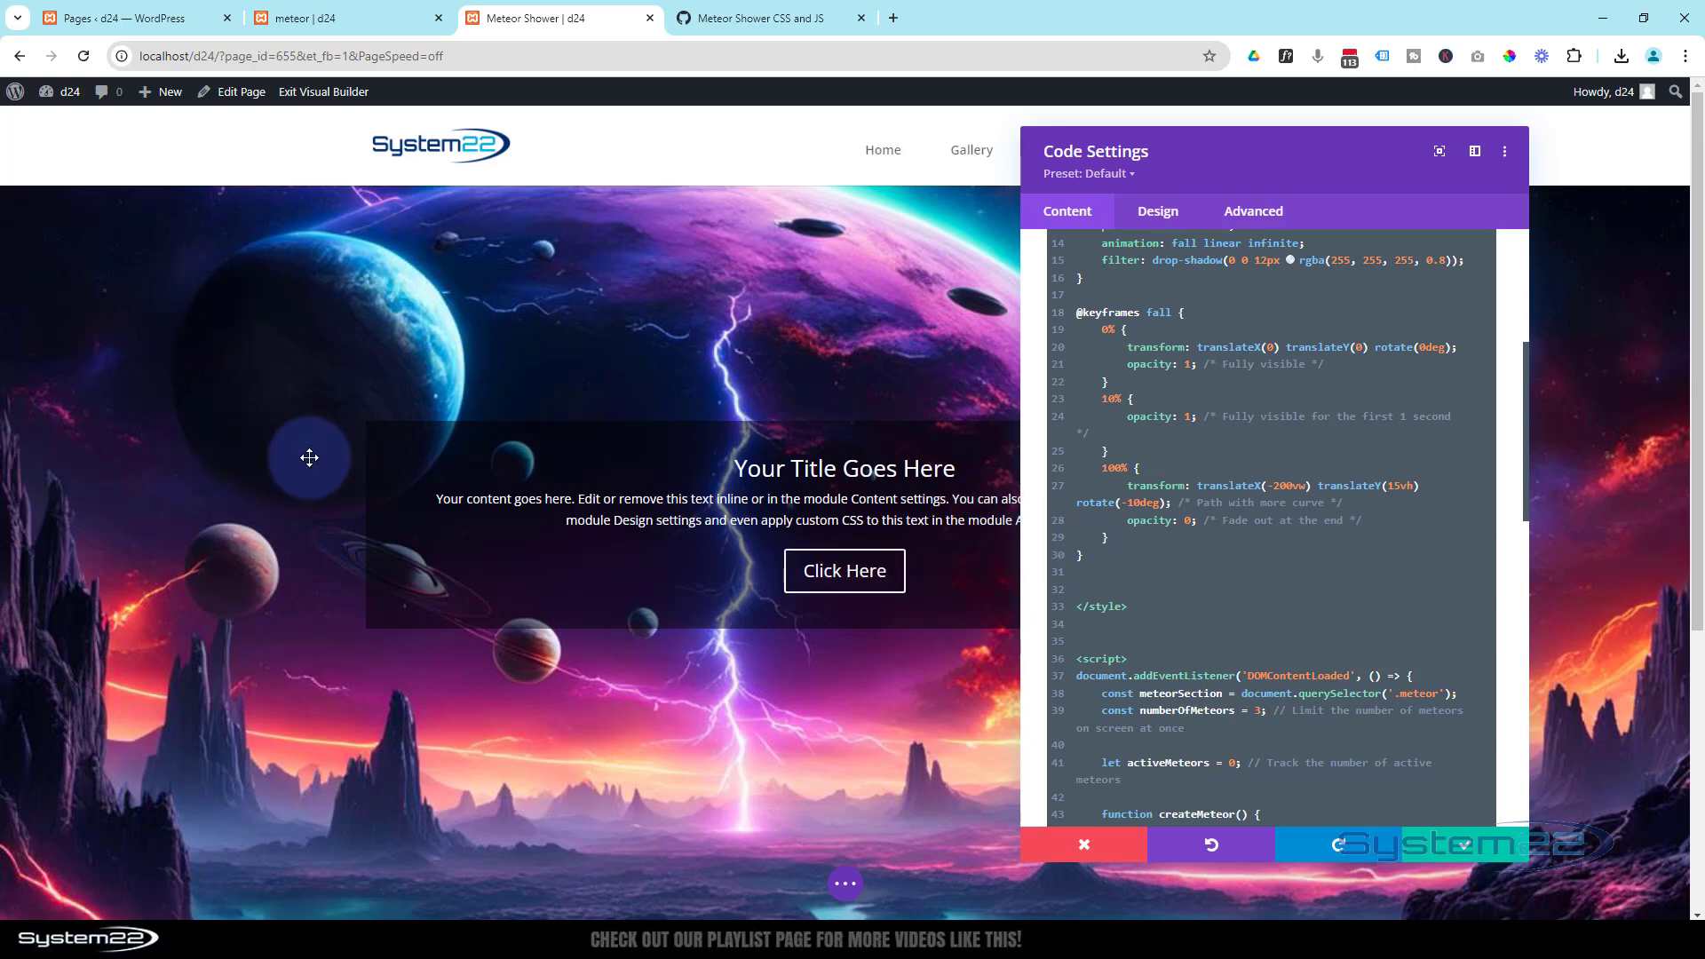
scroll(1175, 609, up, 5)
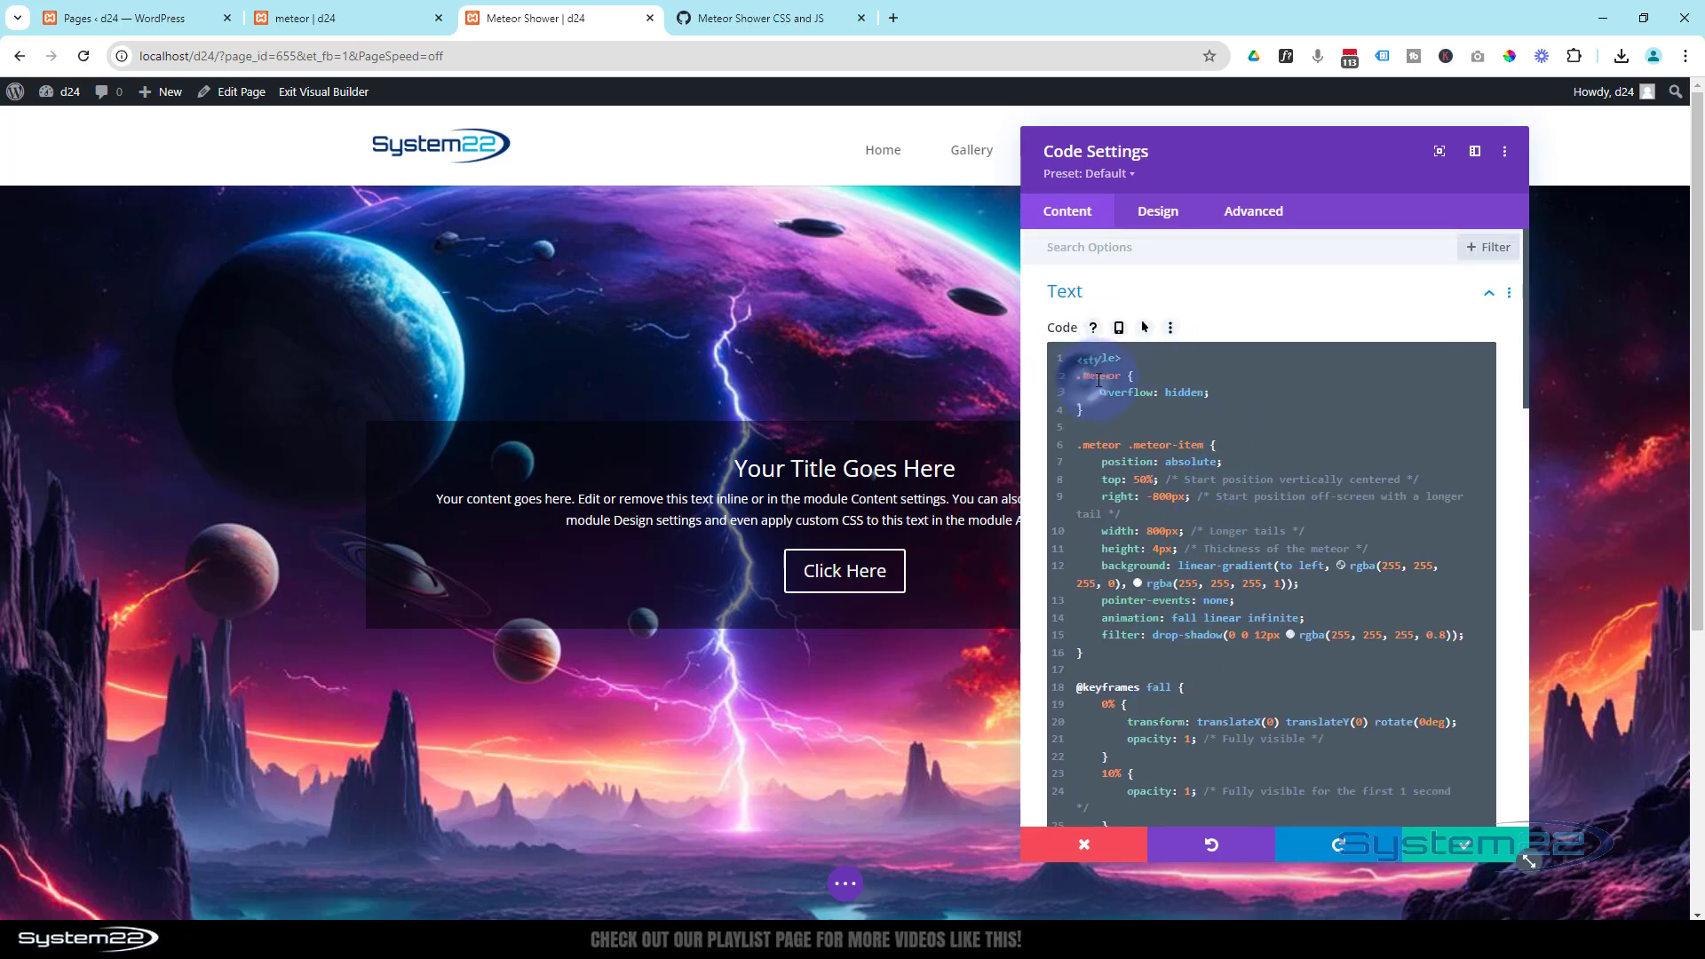
drag(1082, 380, 1123, 382)
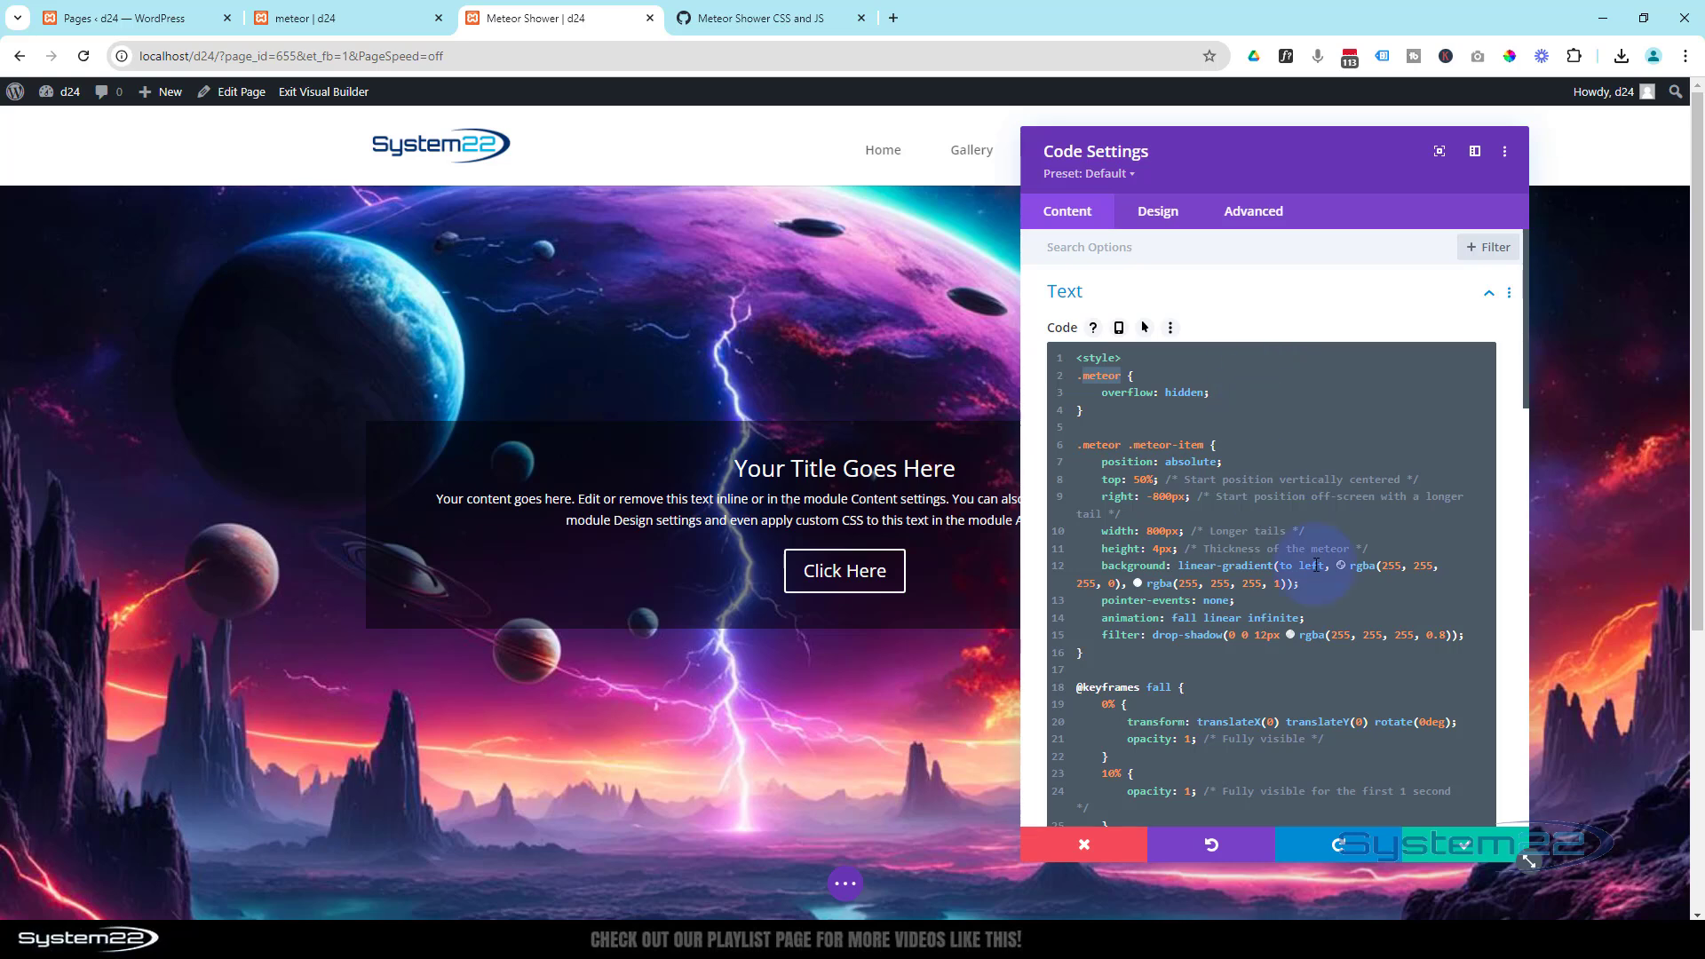
click(1463, 855)
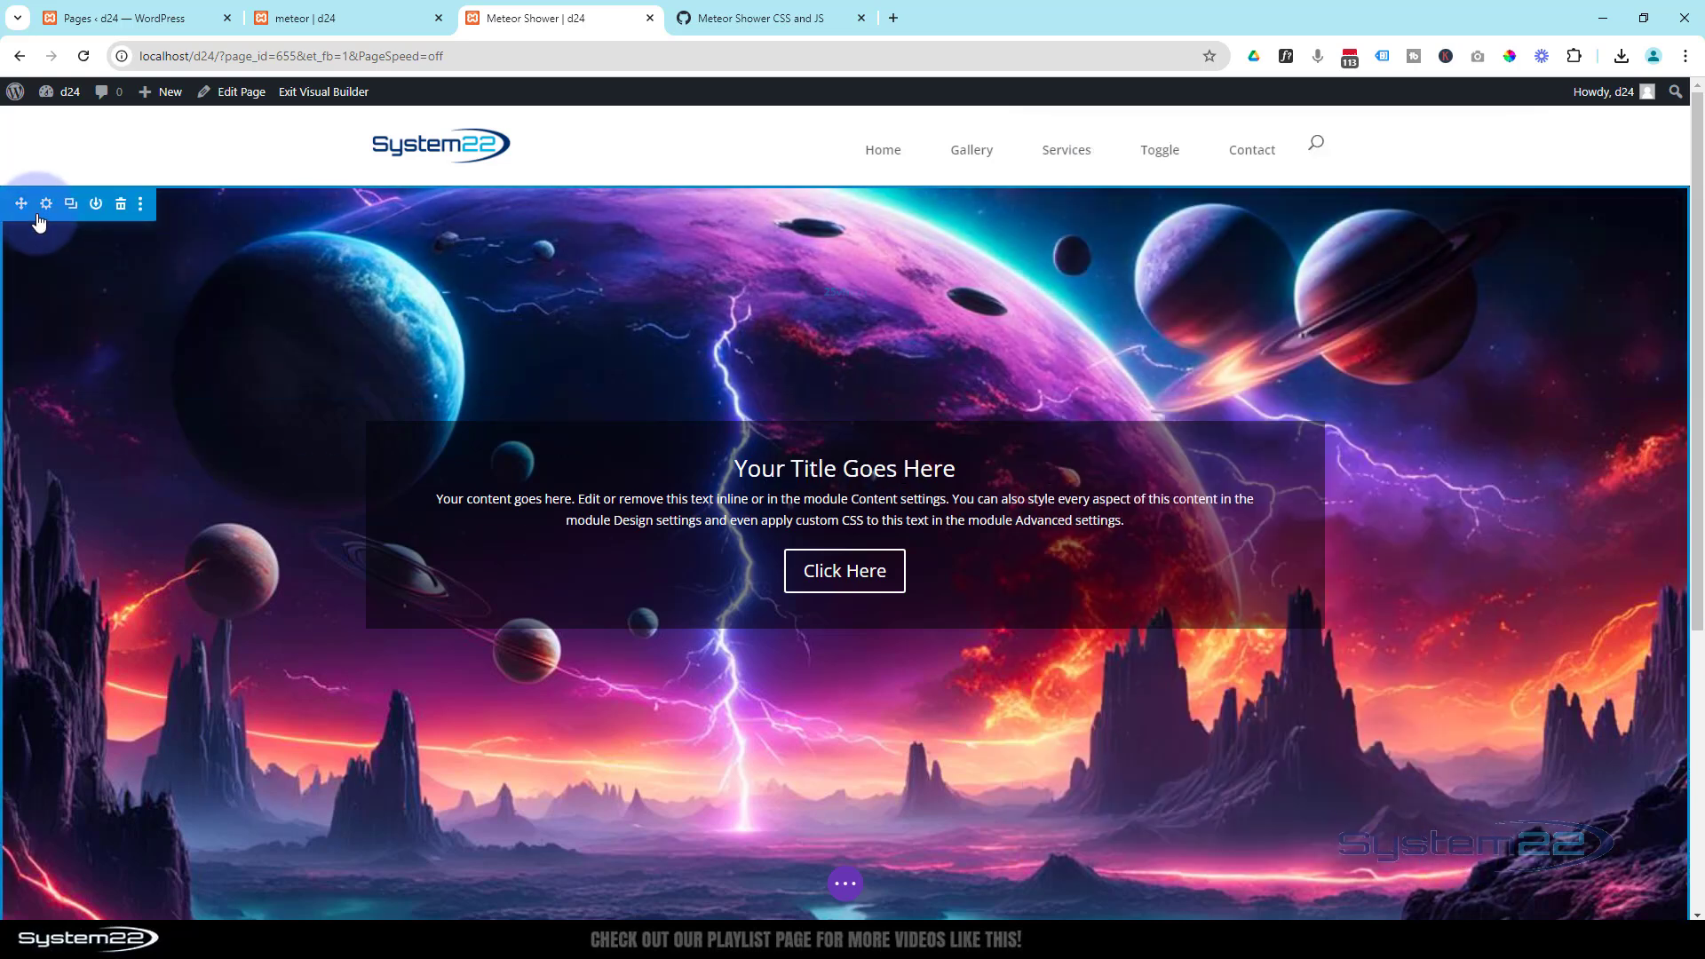
- Give the section the CSS class meteor, leave its CSS ID empty, and save the section settings
click(47, 206)
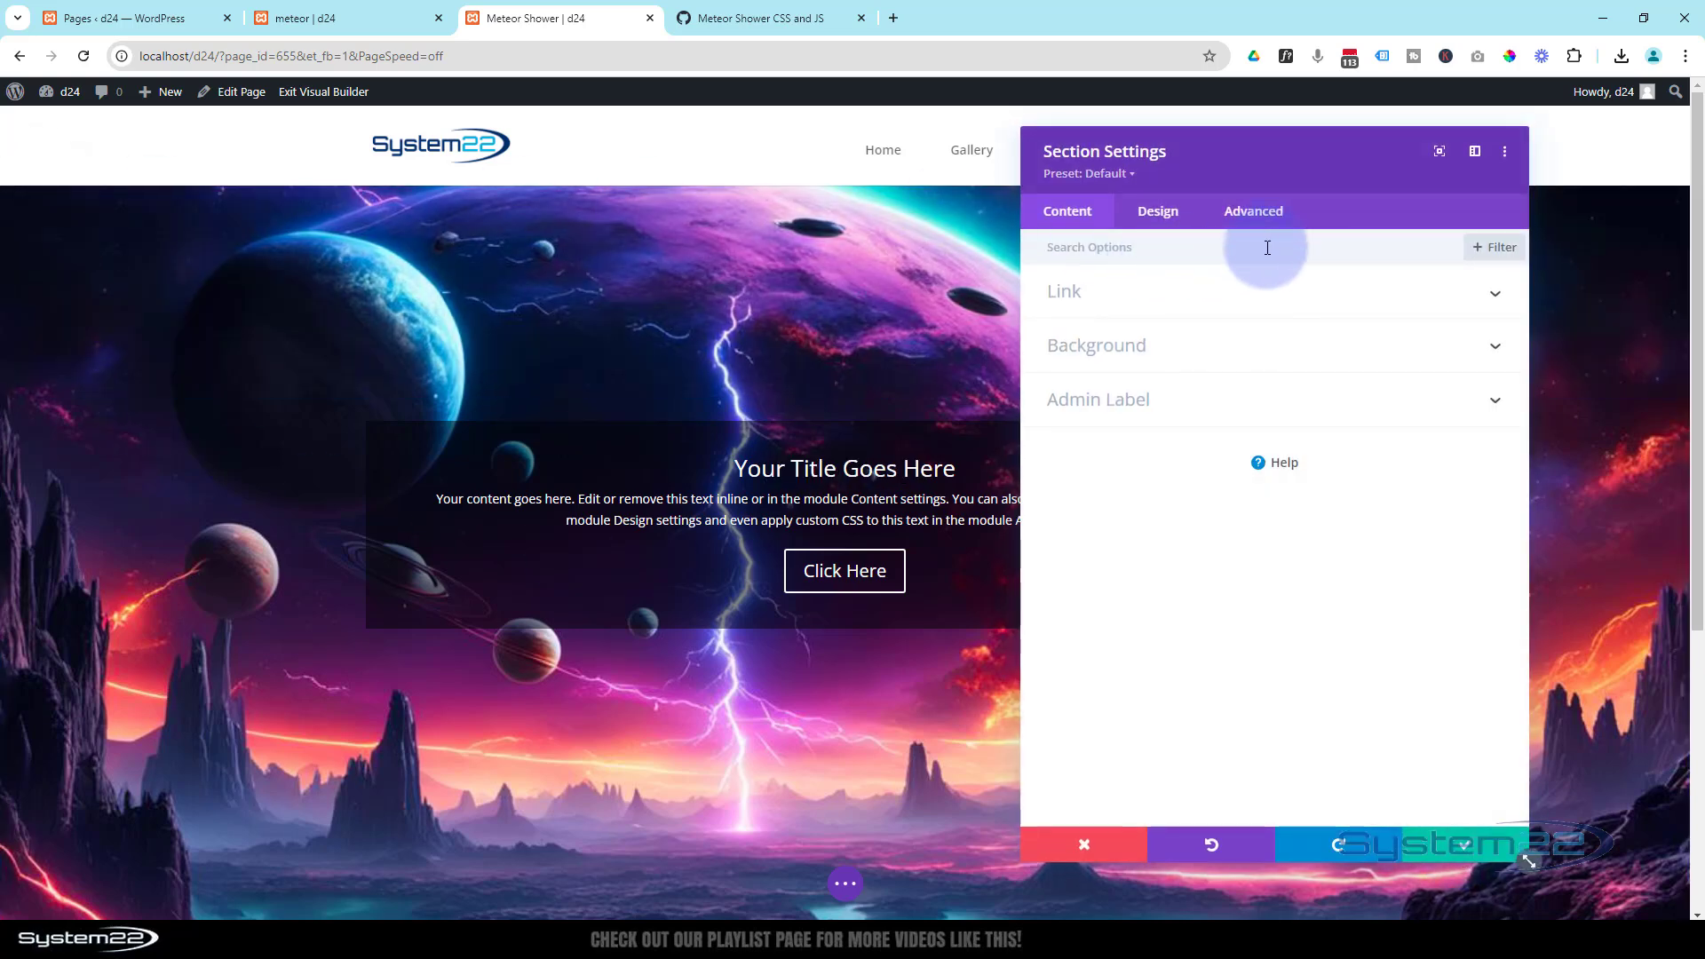
click(1272, 214)
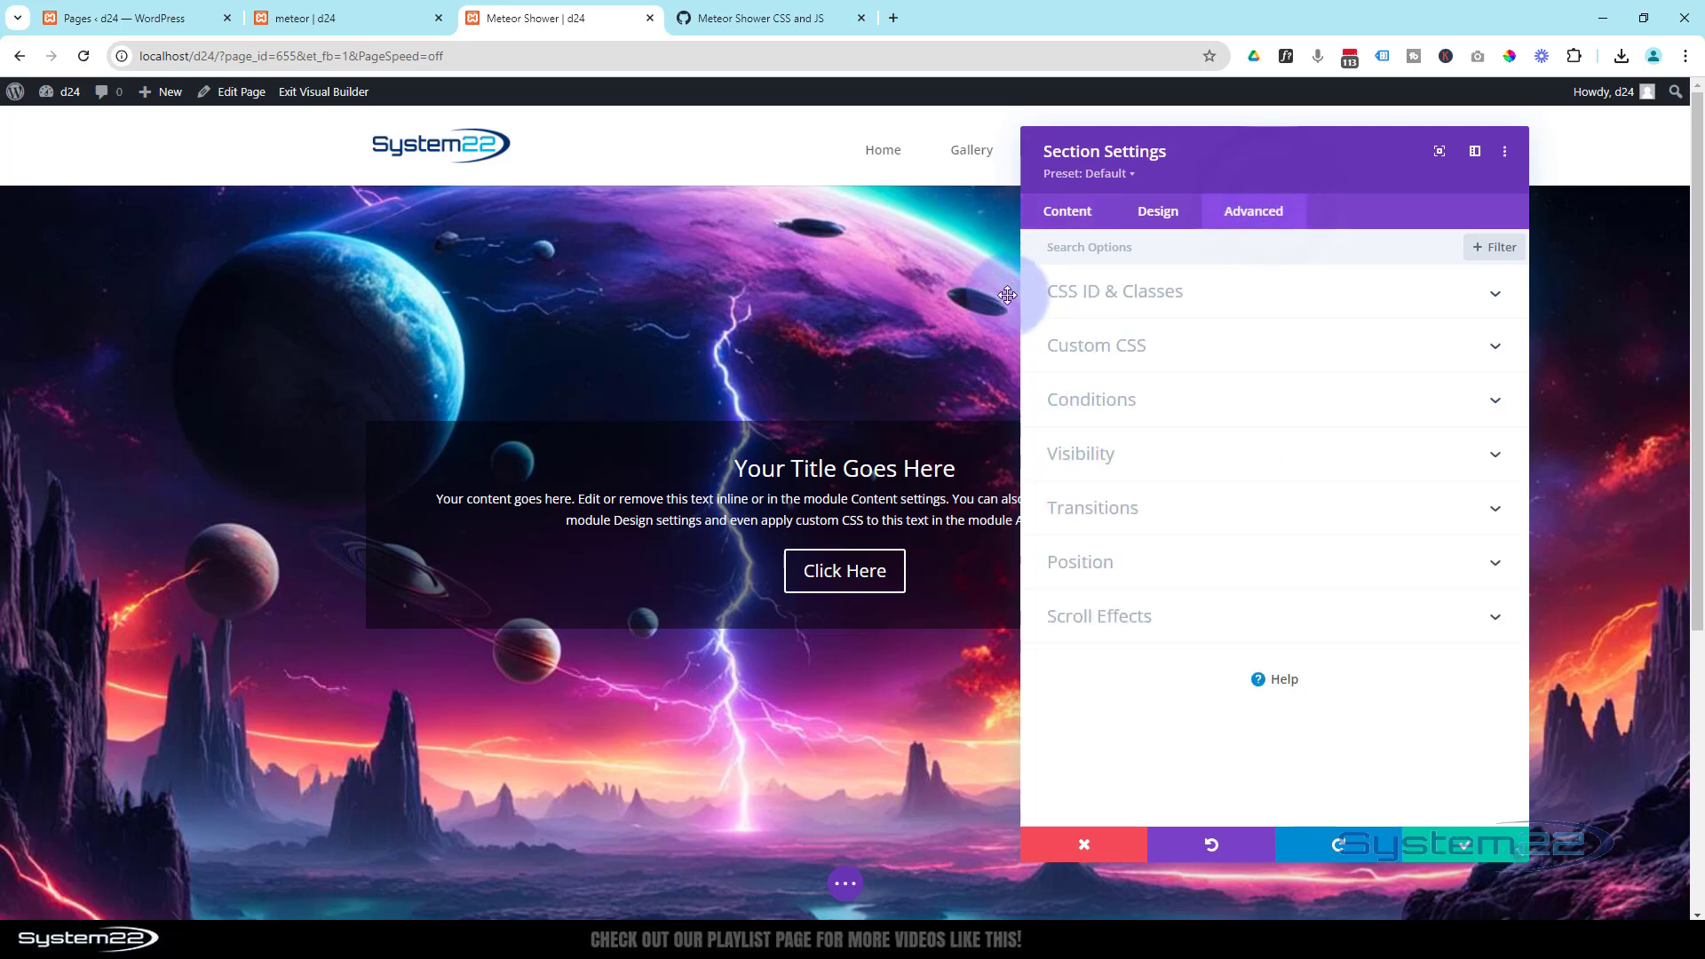
click(1248, 297)
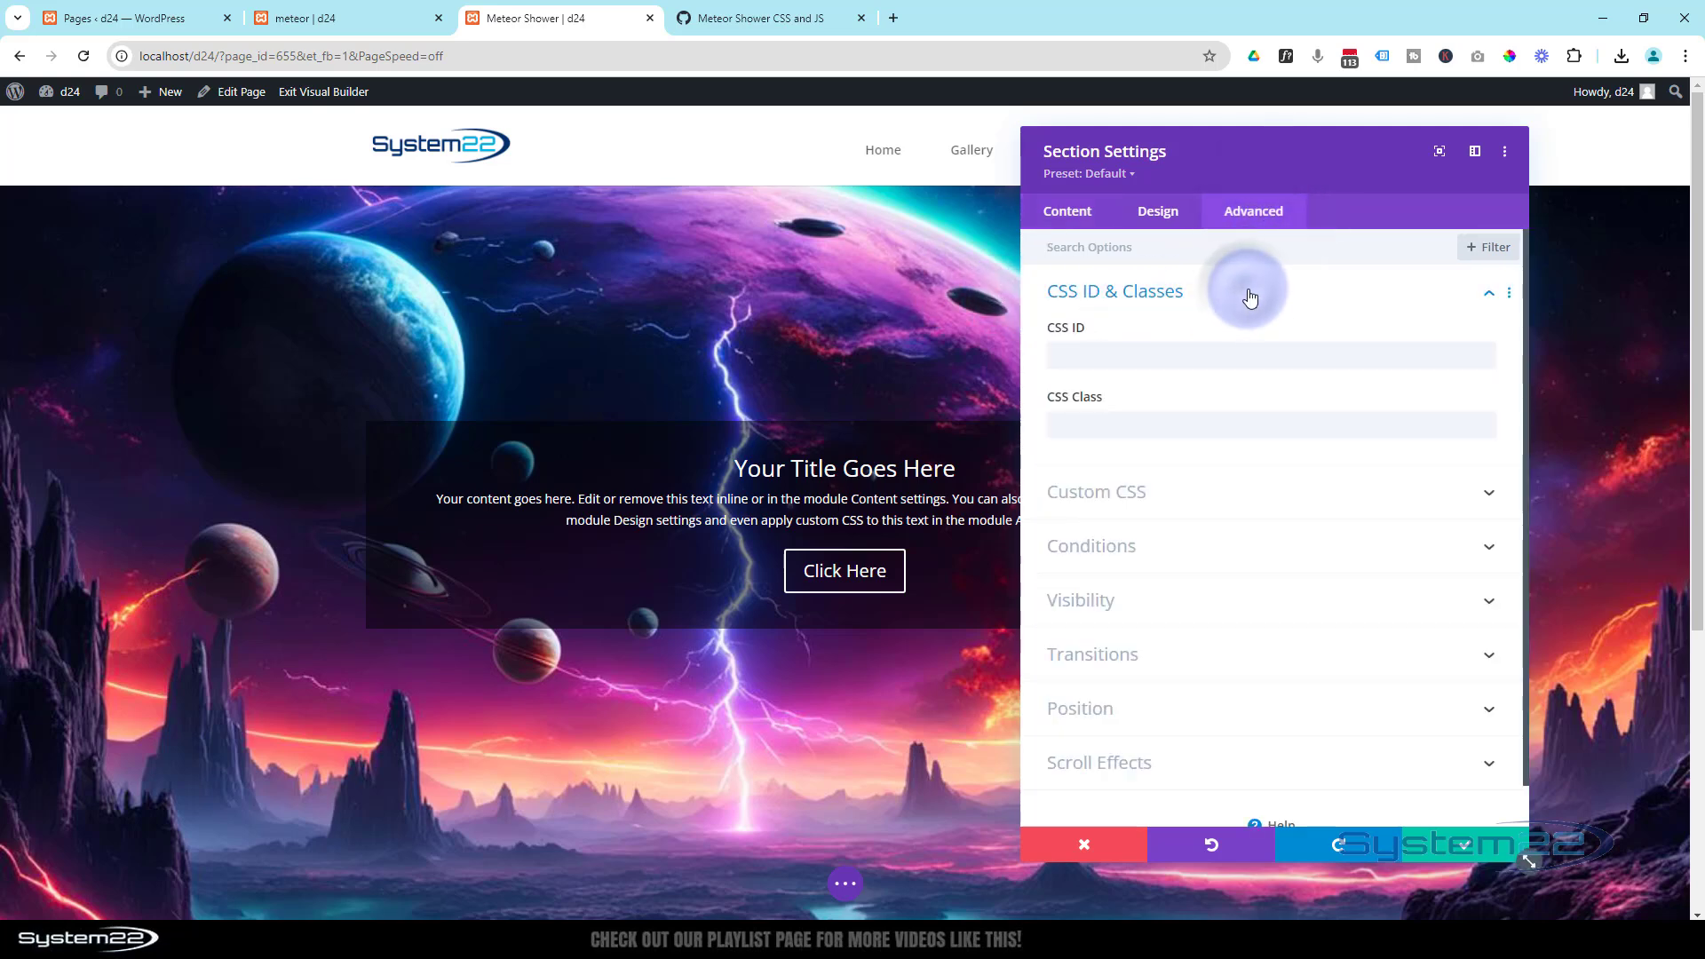
click(1093, 430)
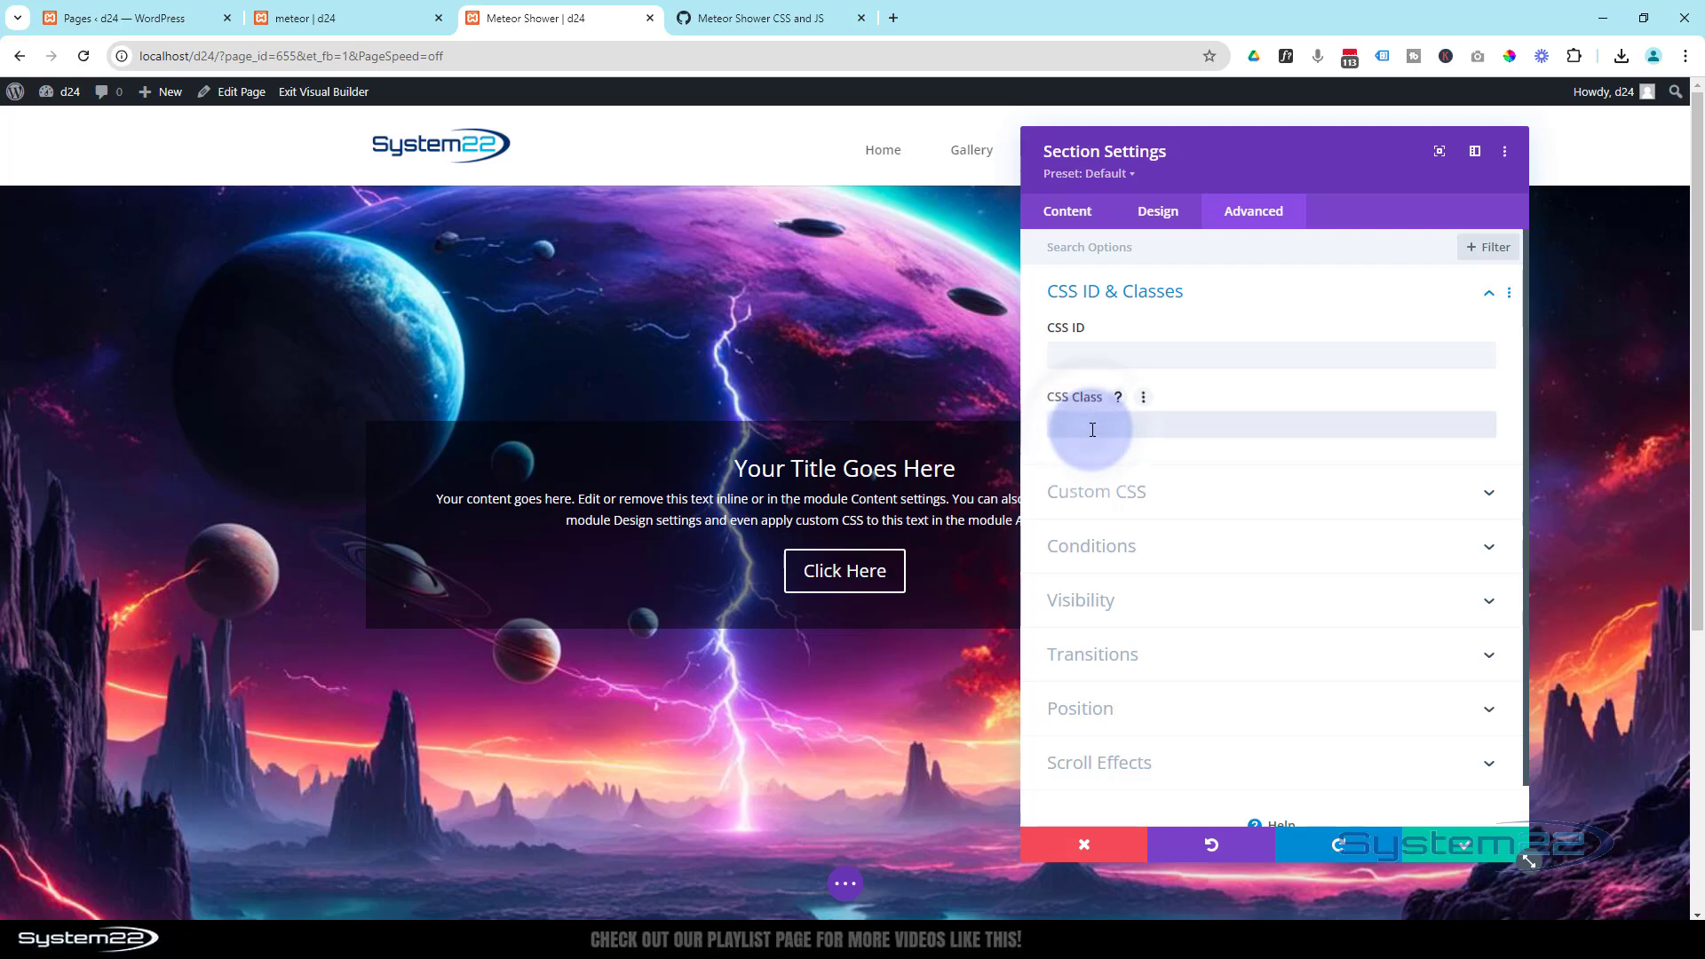
text(meteor)
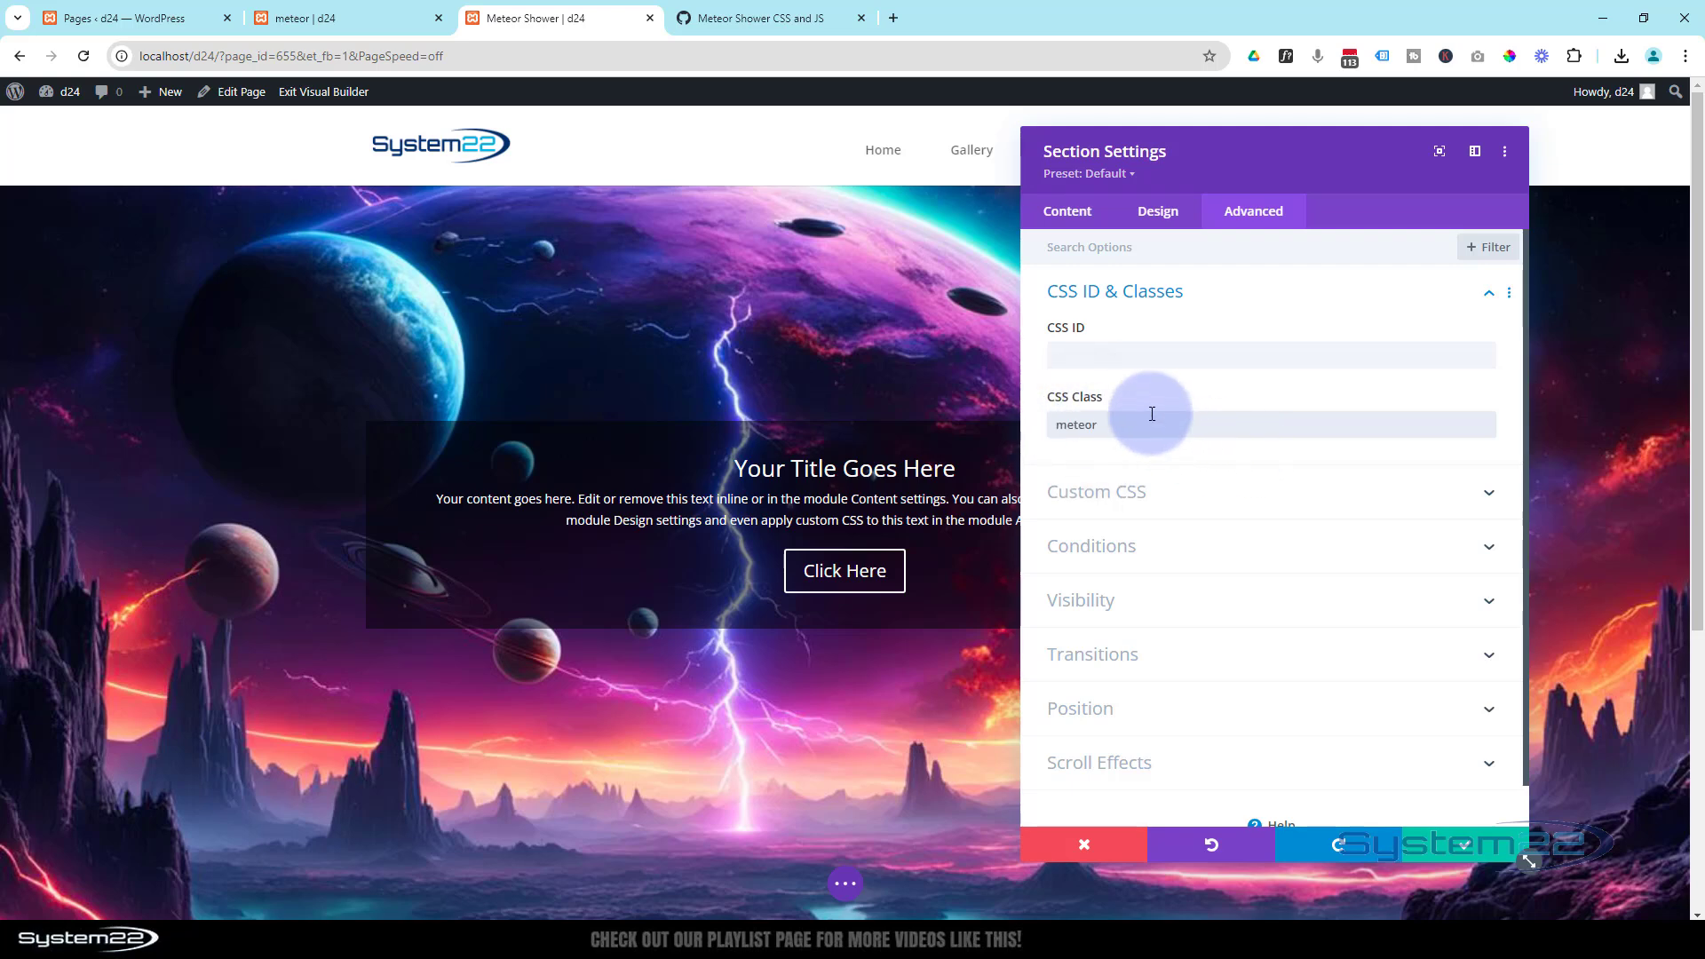
click(1089, 351)
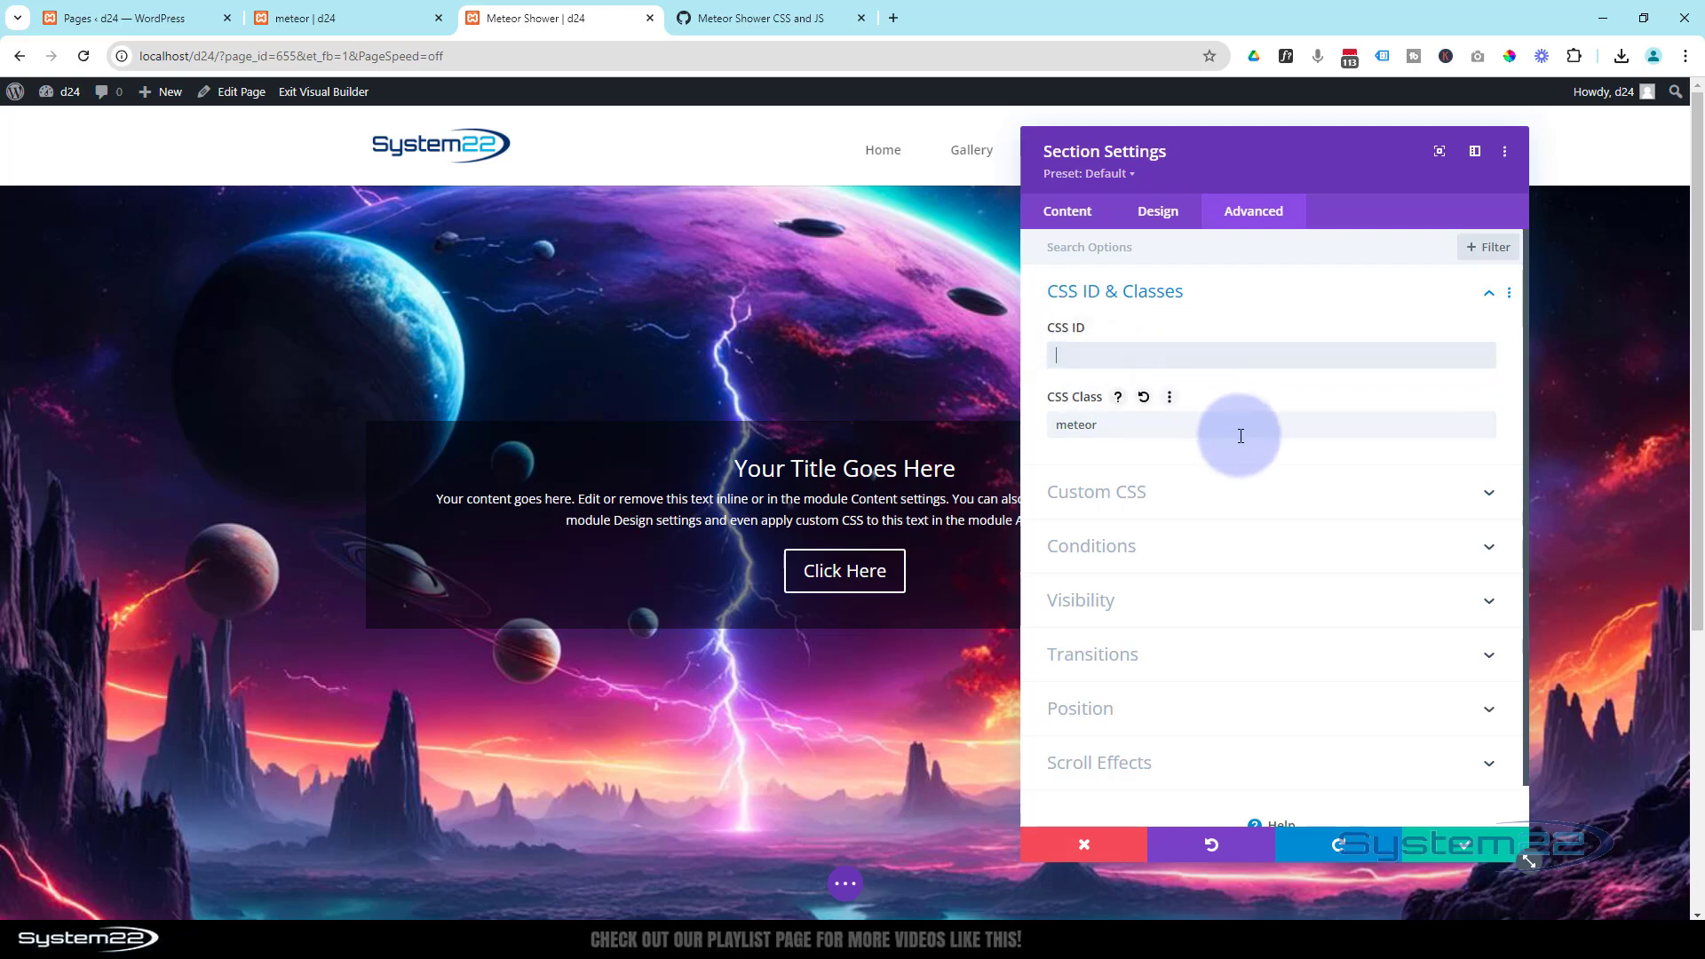
click(1461, 857)
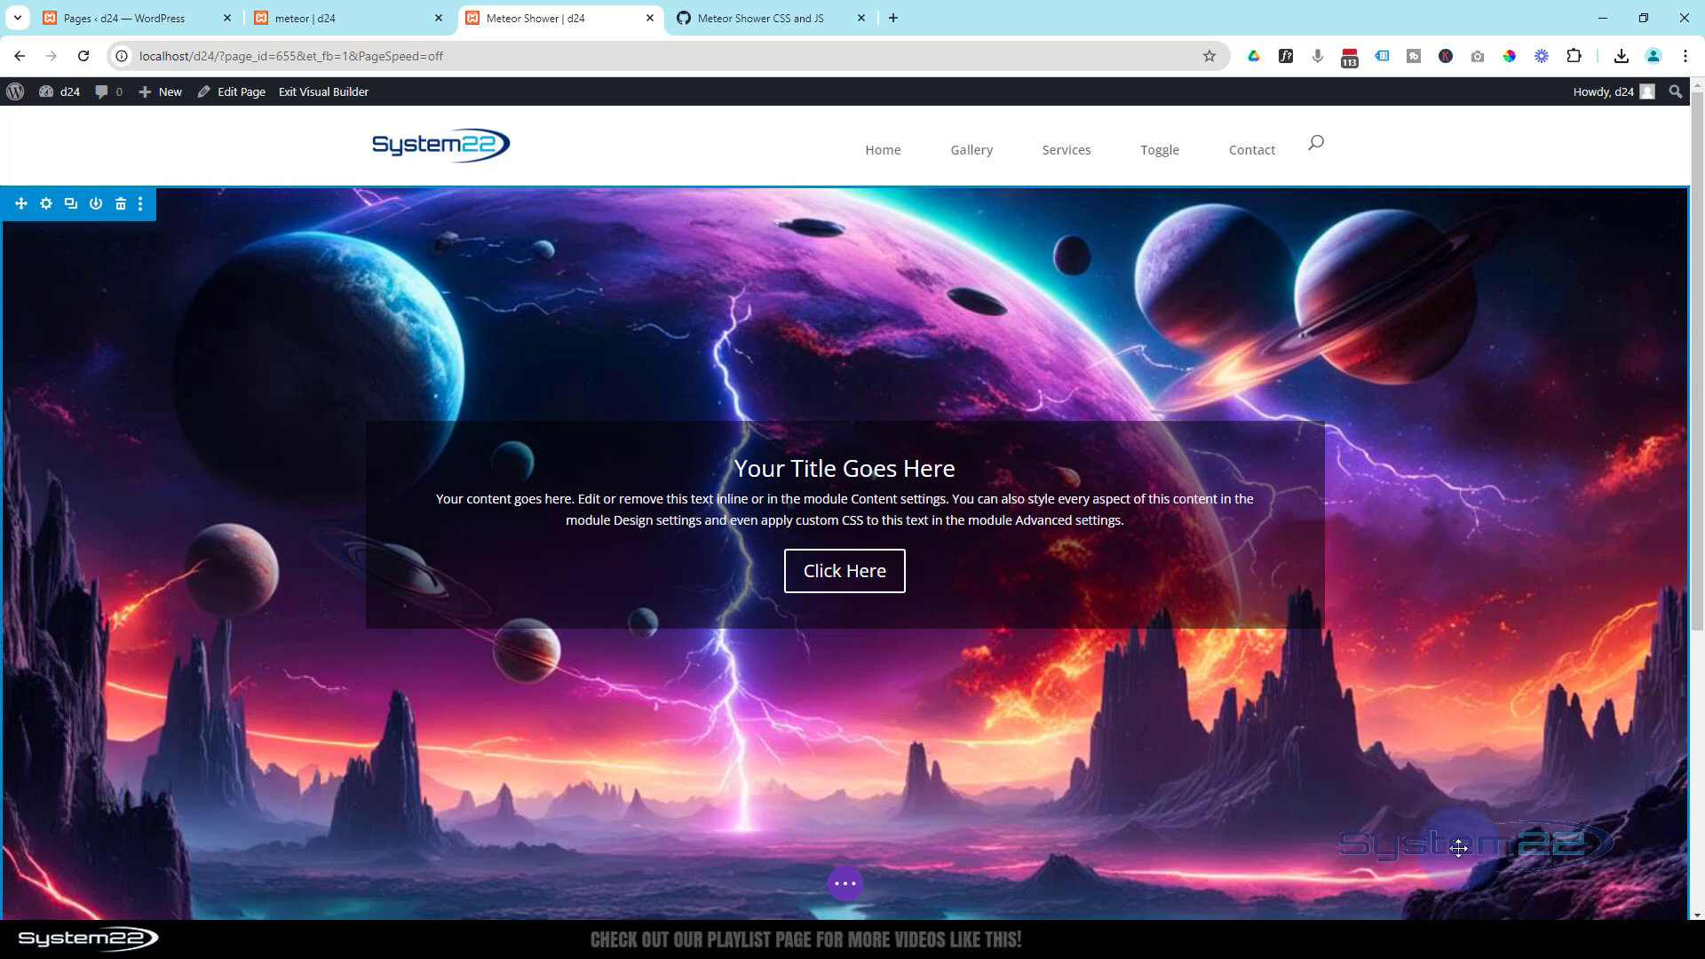
- Save the page as a draft and exit the Visual Builder
click(847, 886)
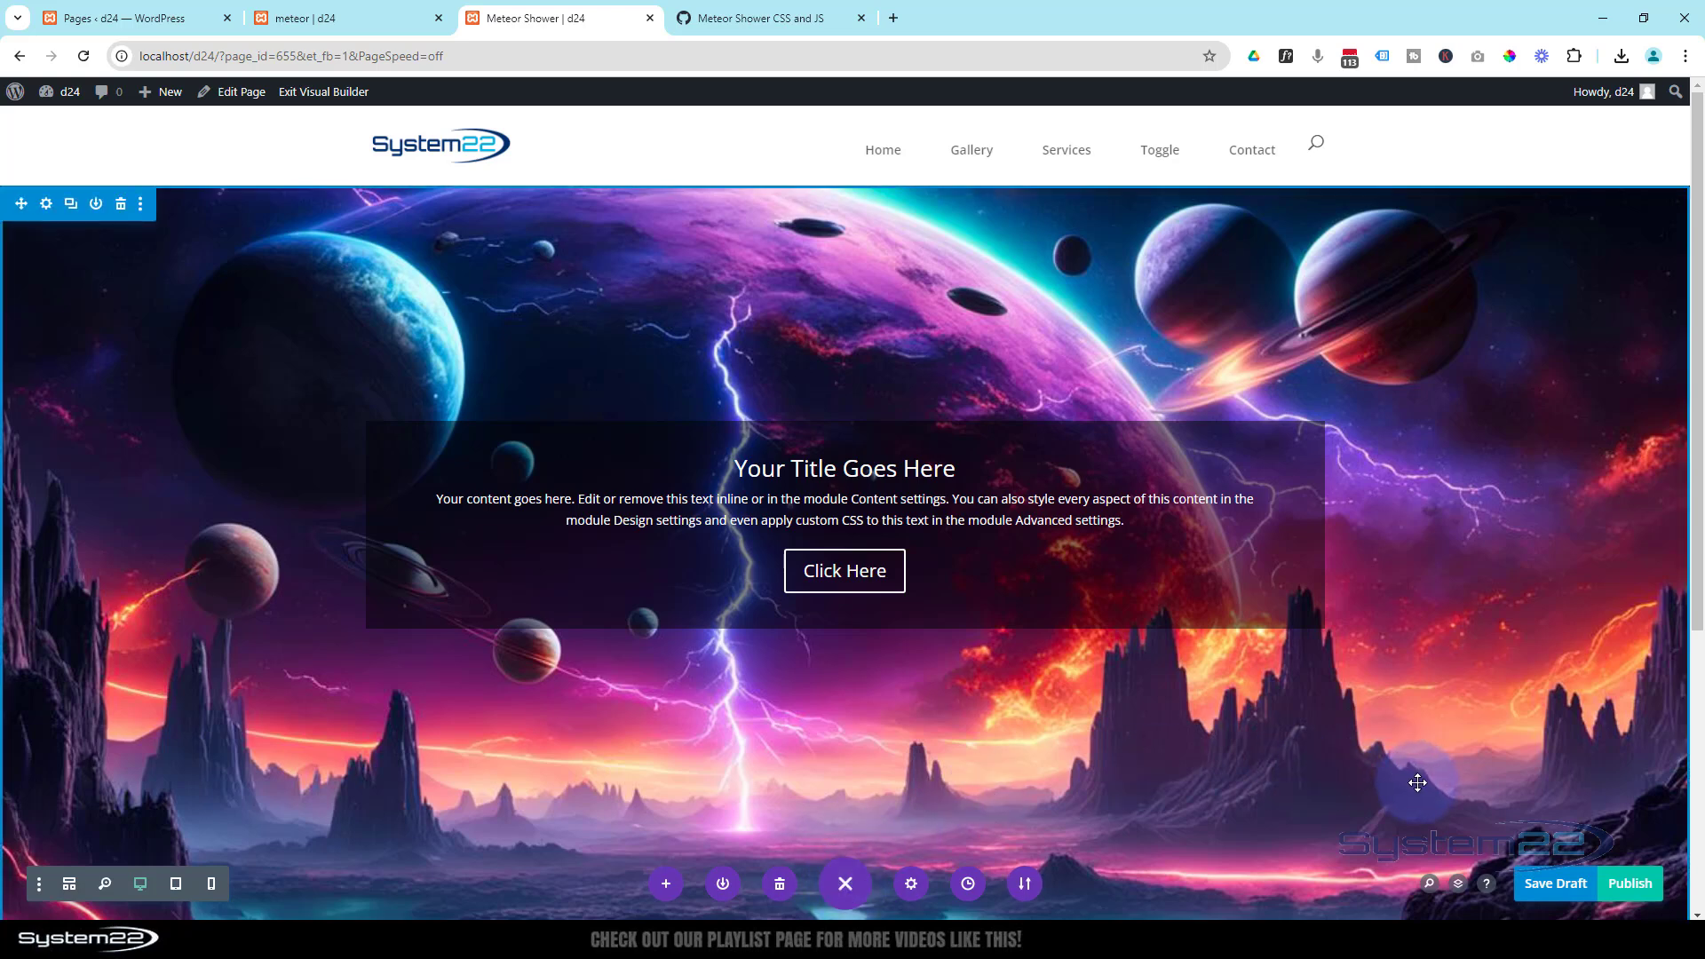
click(1573, 883)
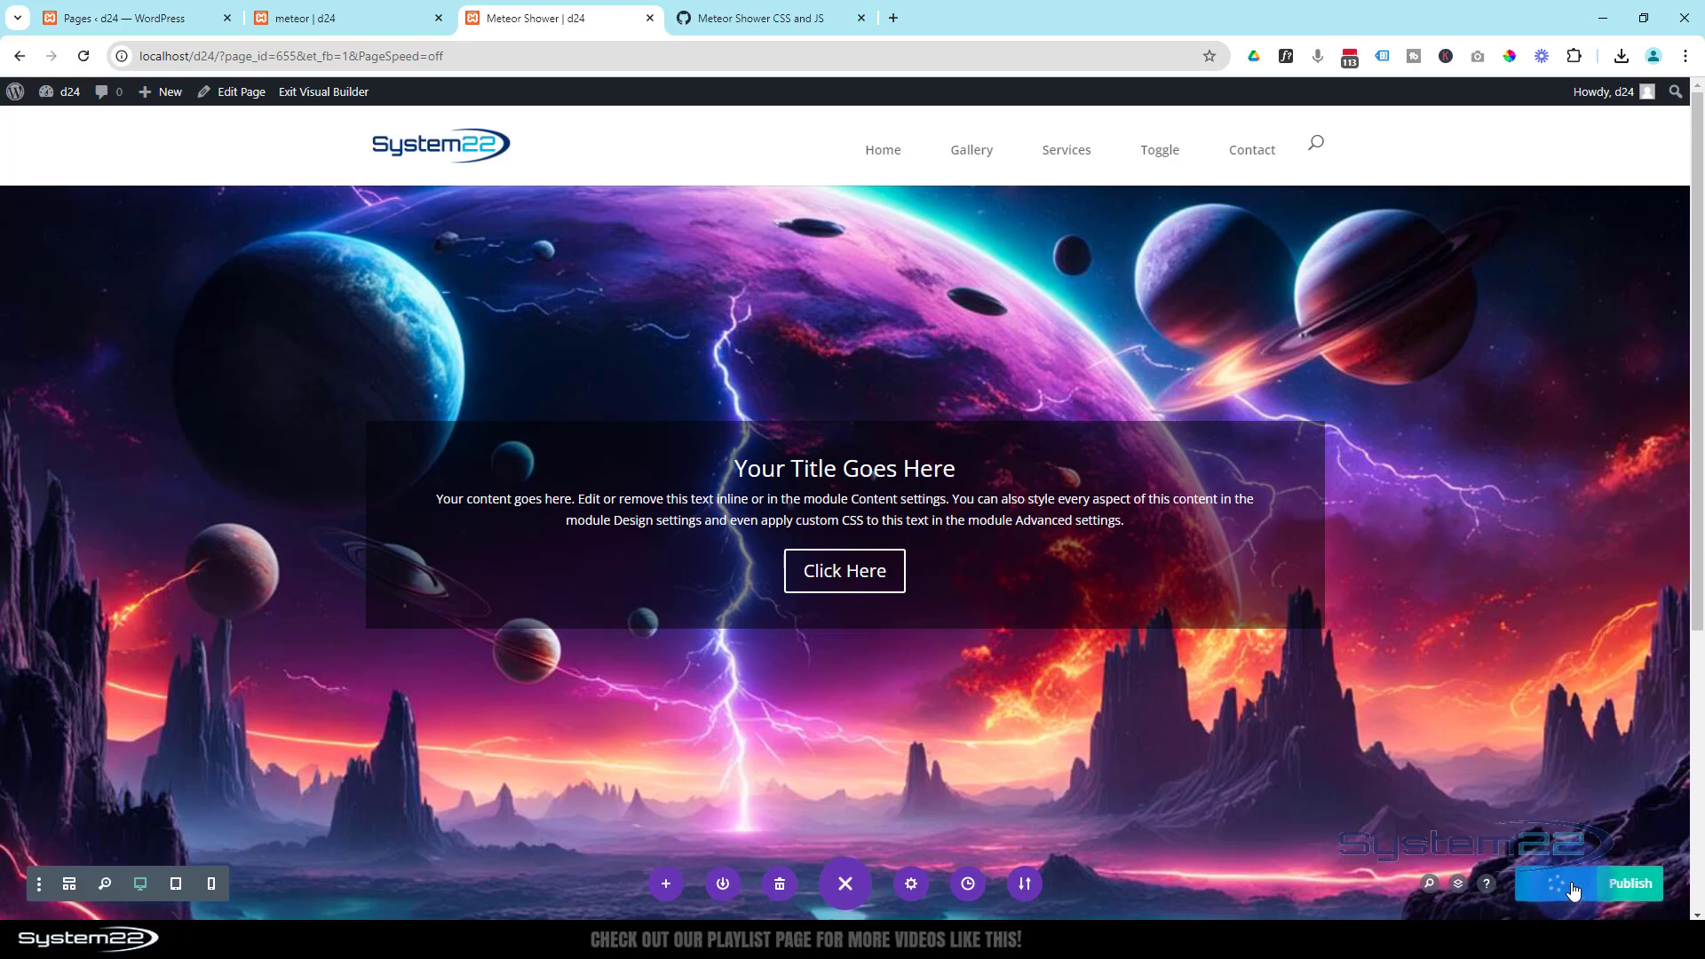
click(317, 93)
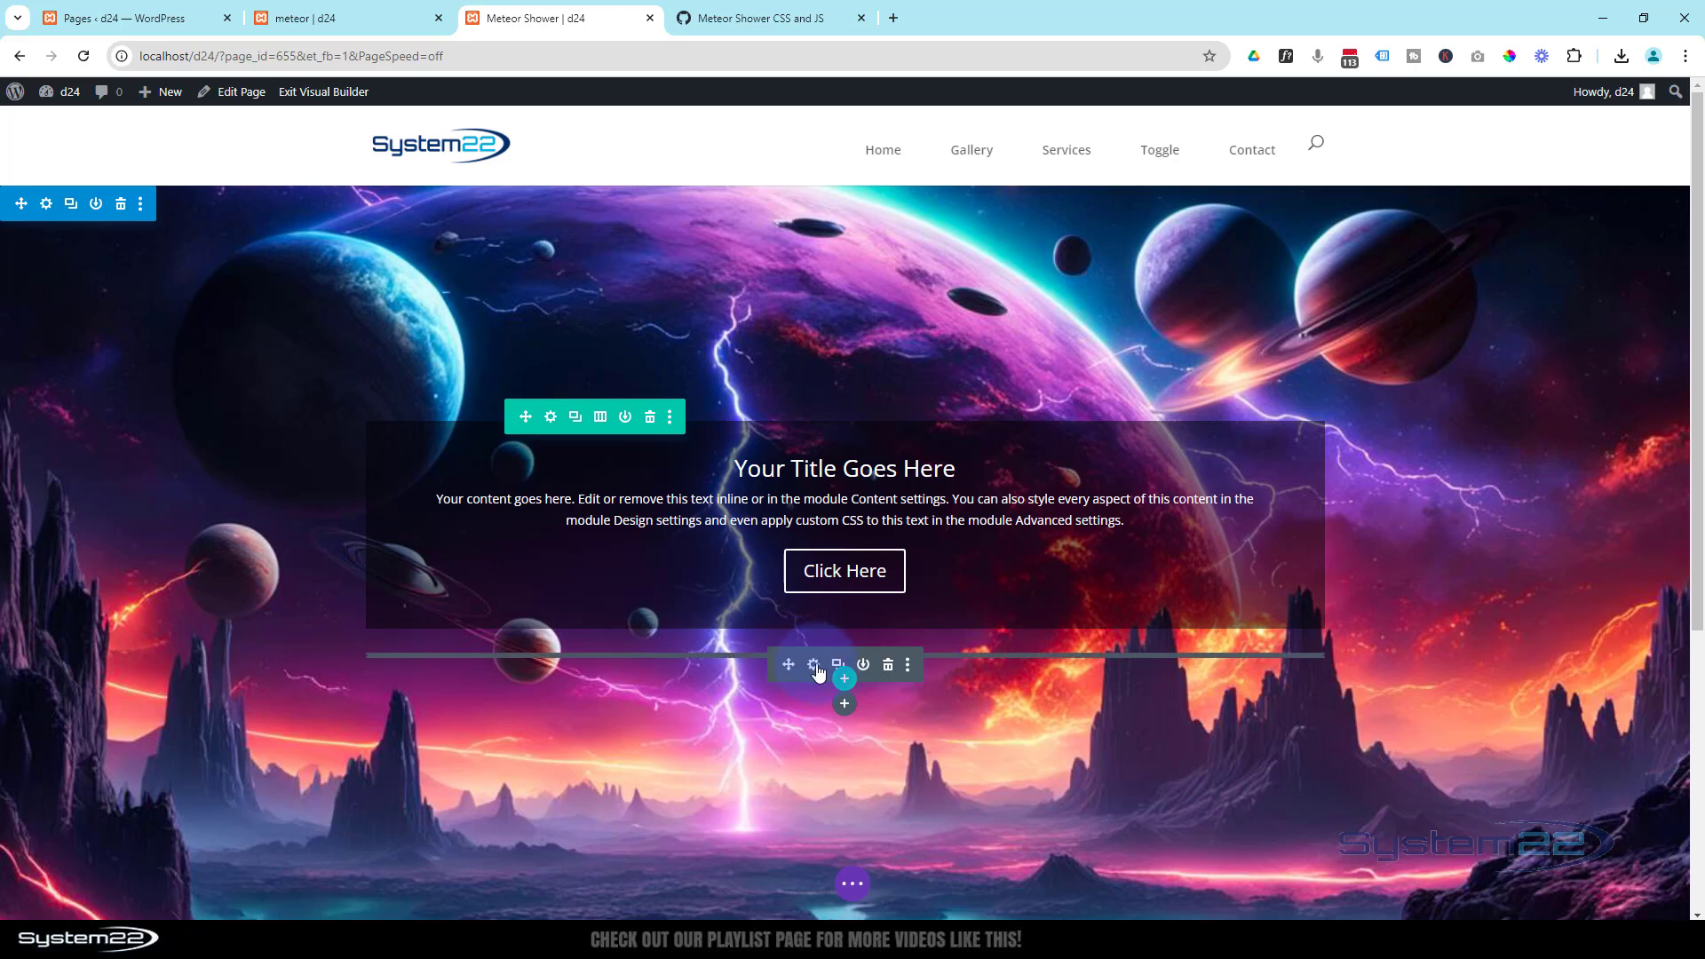
- Reopen the Code module's settings, check the page structure in wireframe view, return to desktop view, and highlight the meteor class in the code
click(816, 666)
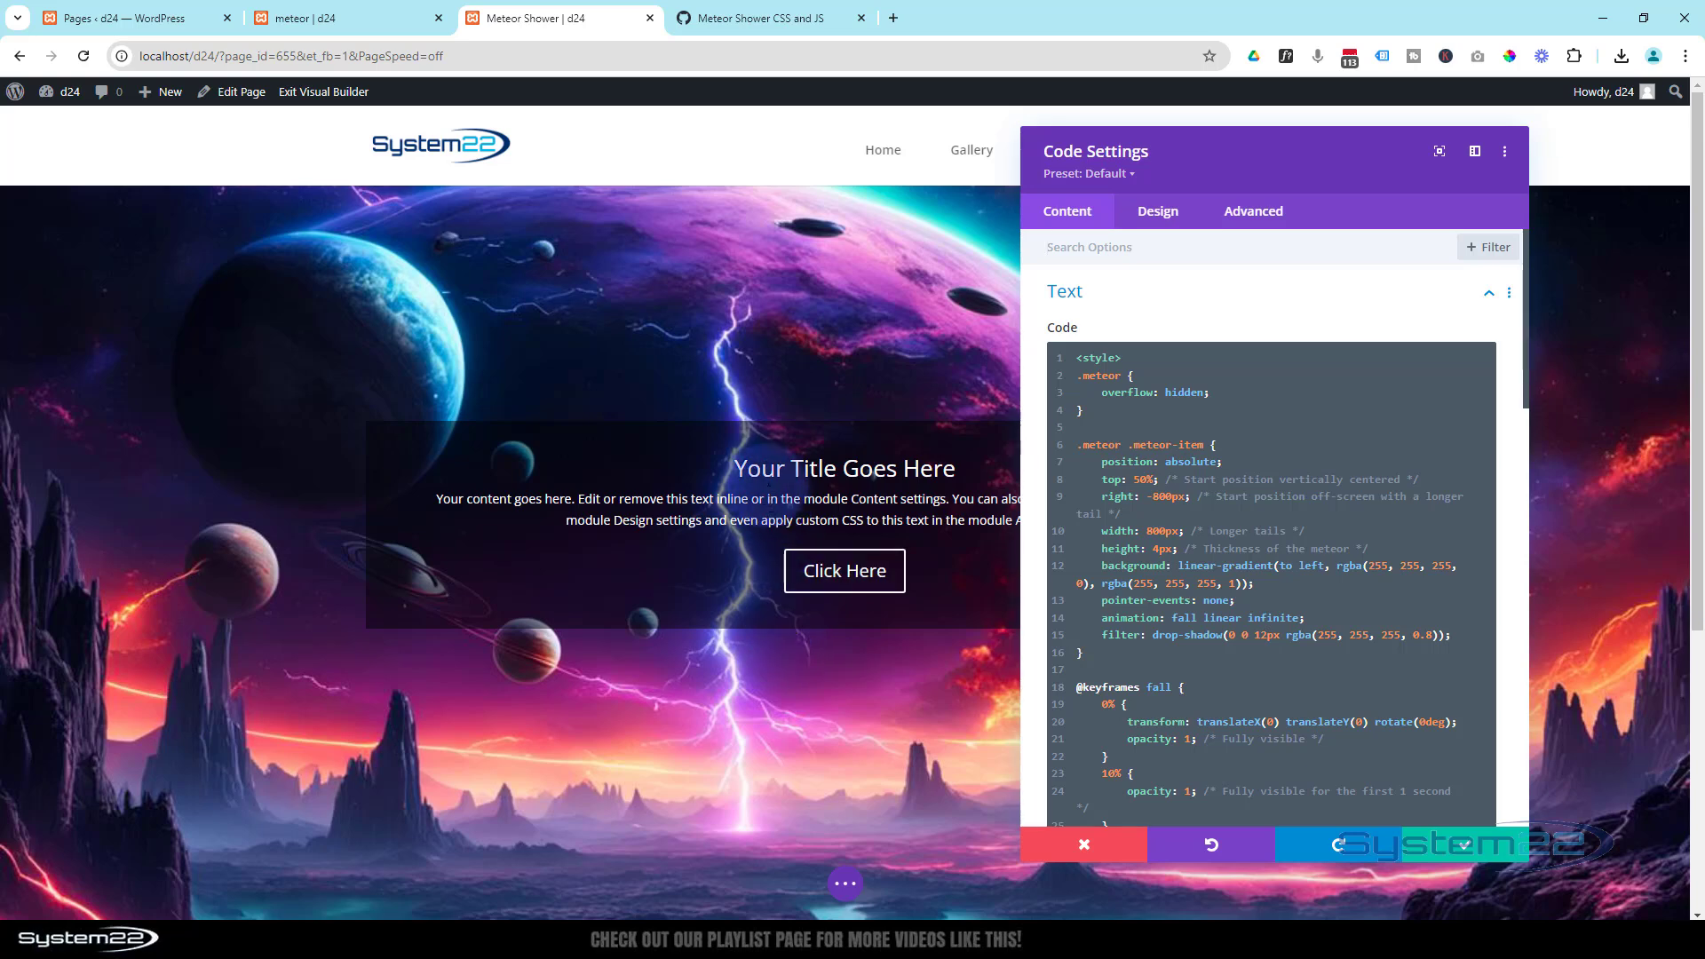
click(846, 886)
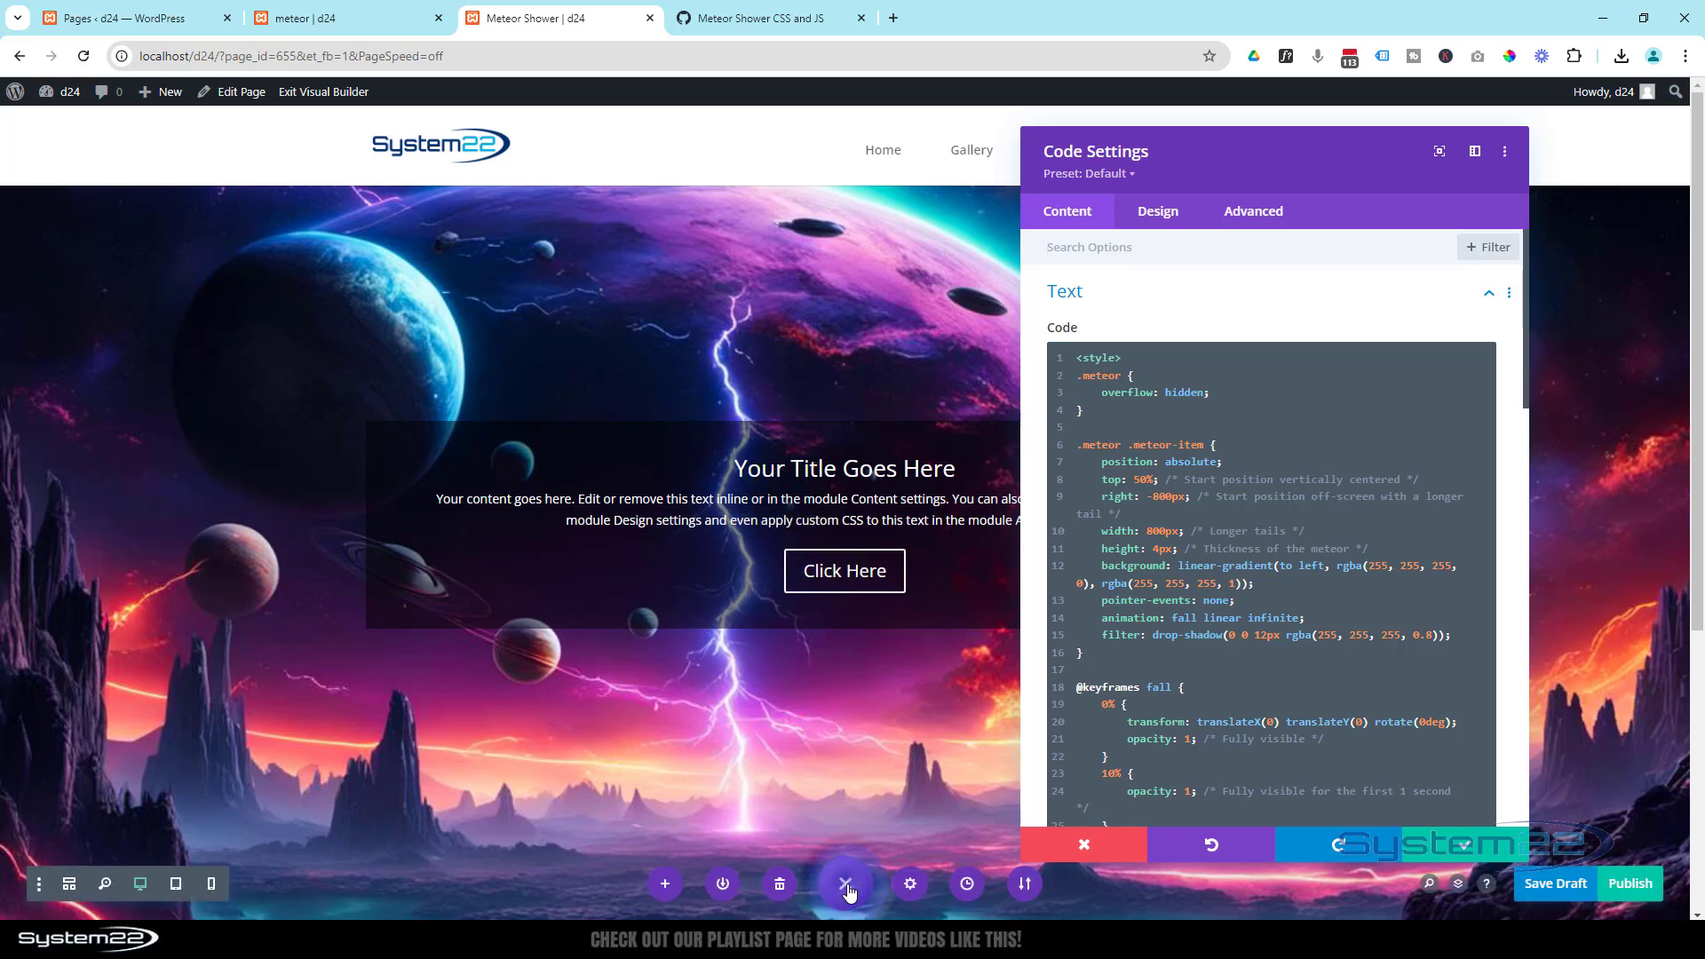
click(70, 884)
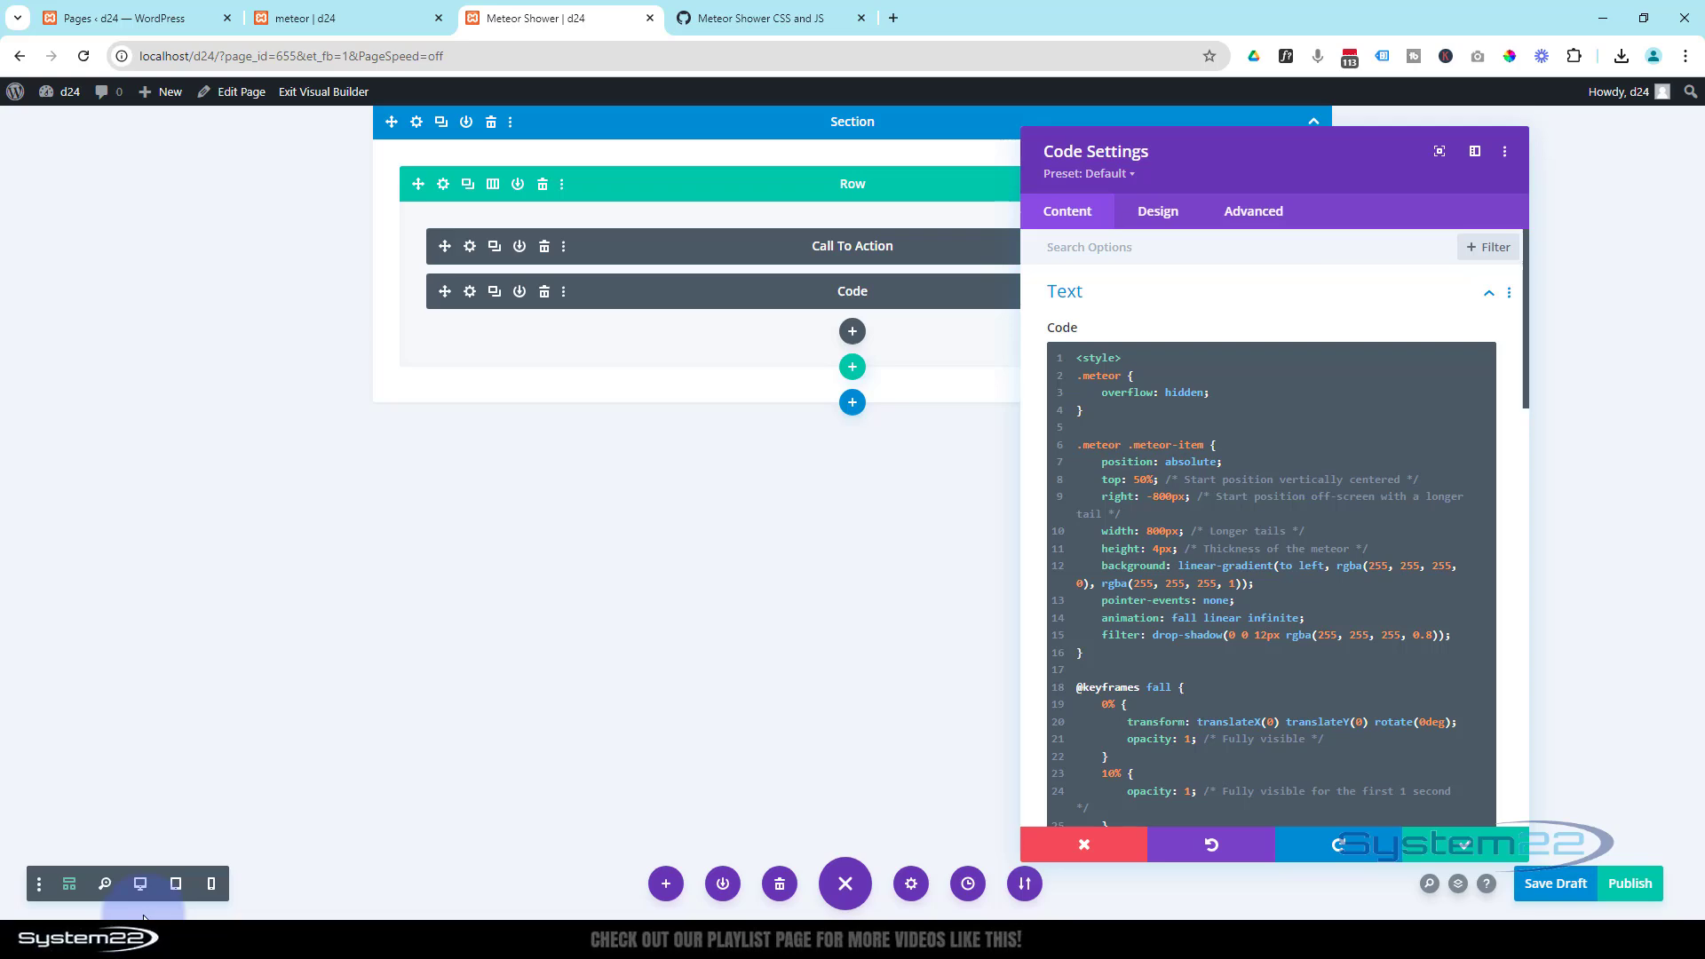
click(141, 884)
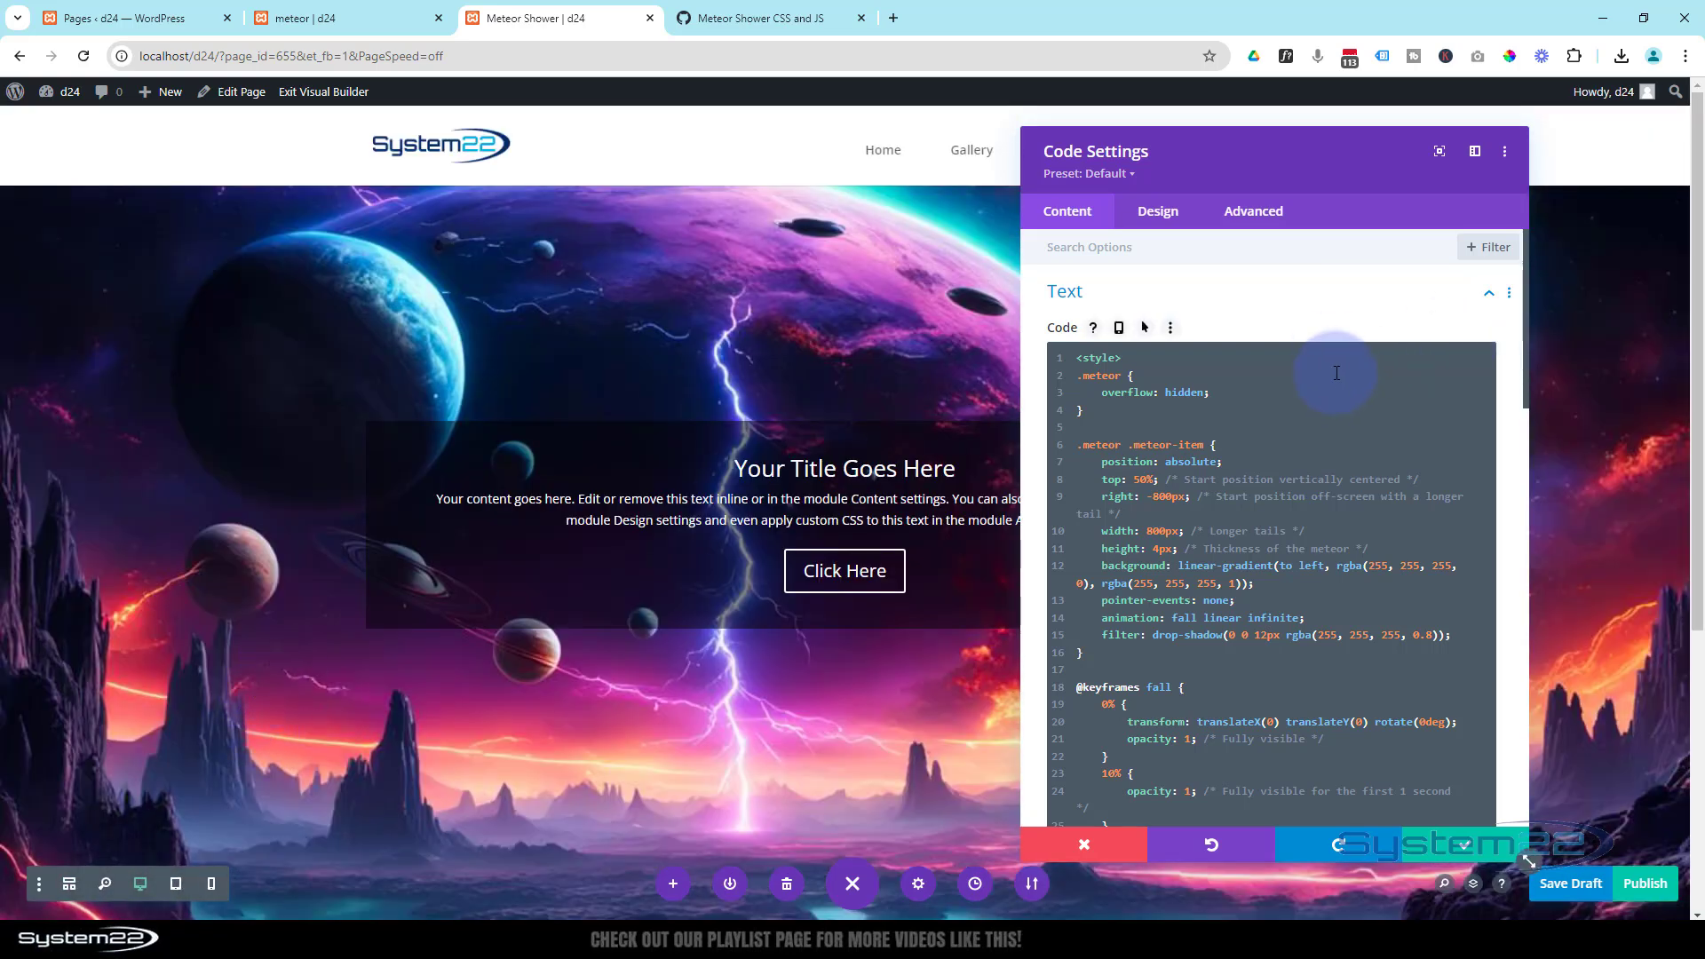
double_click(1083, 380)
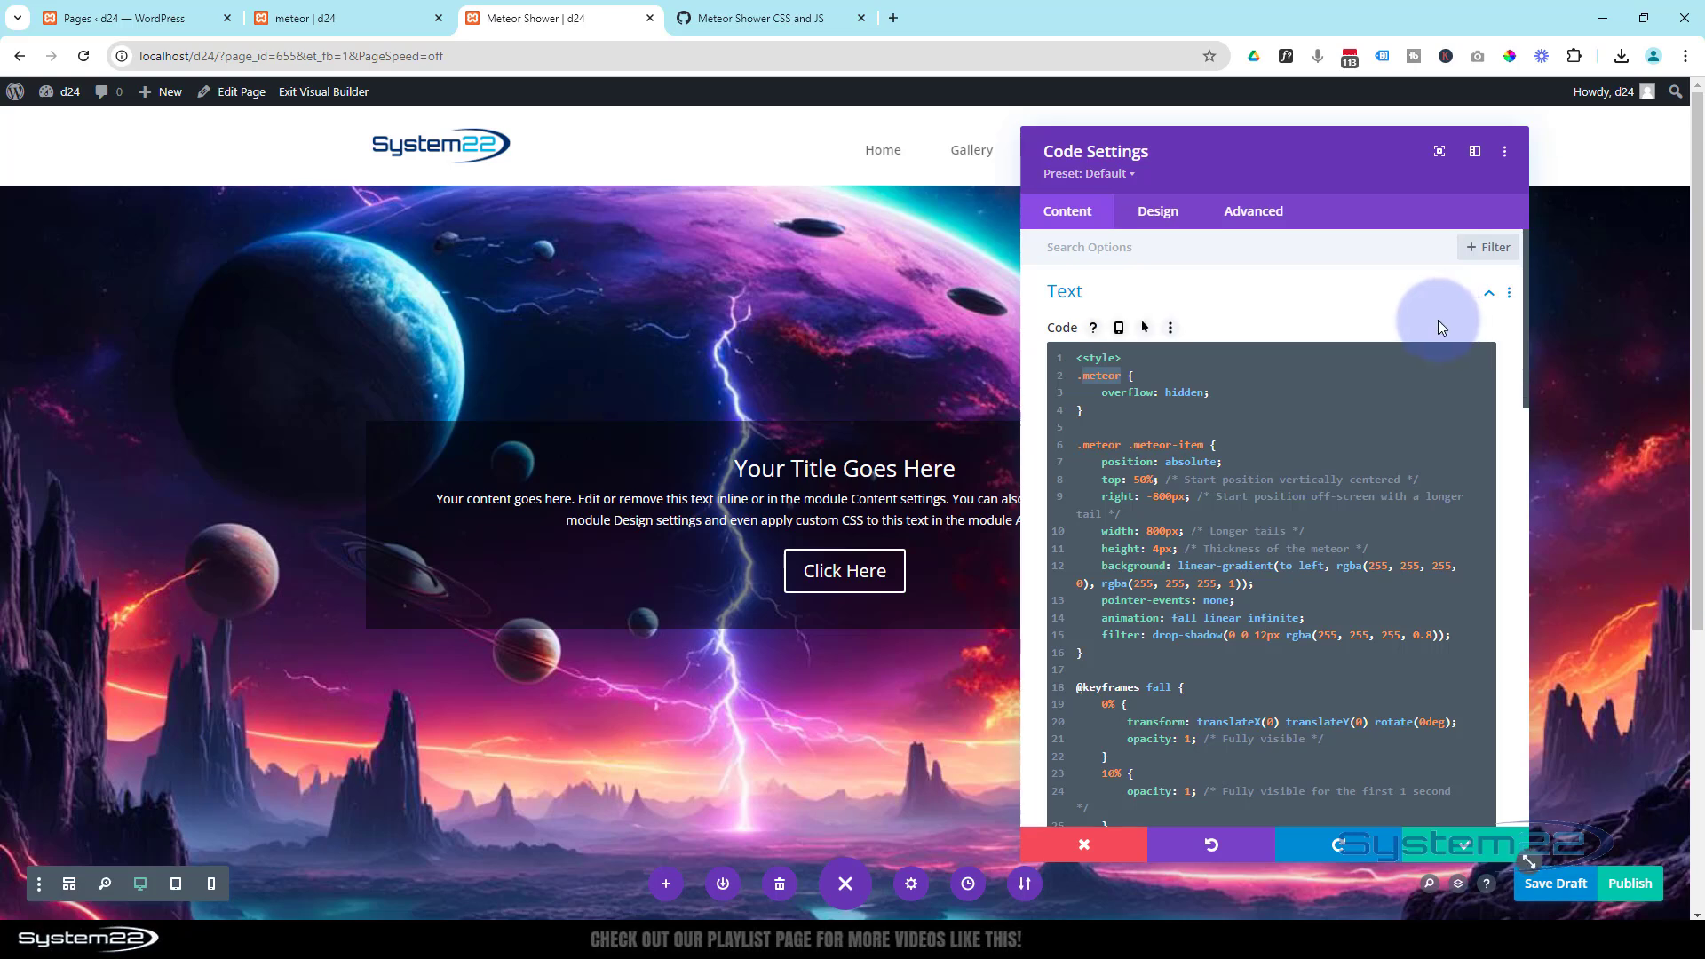
- Look through the Code module's CSS and script, and set numberOfMeteors to 5
click(1170, 519)
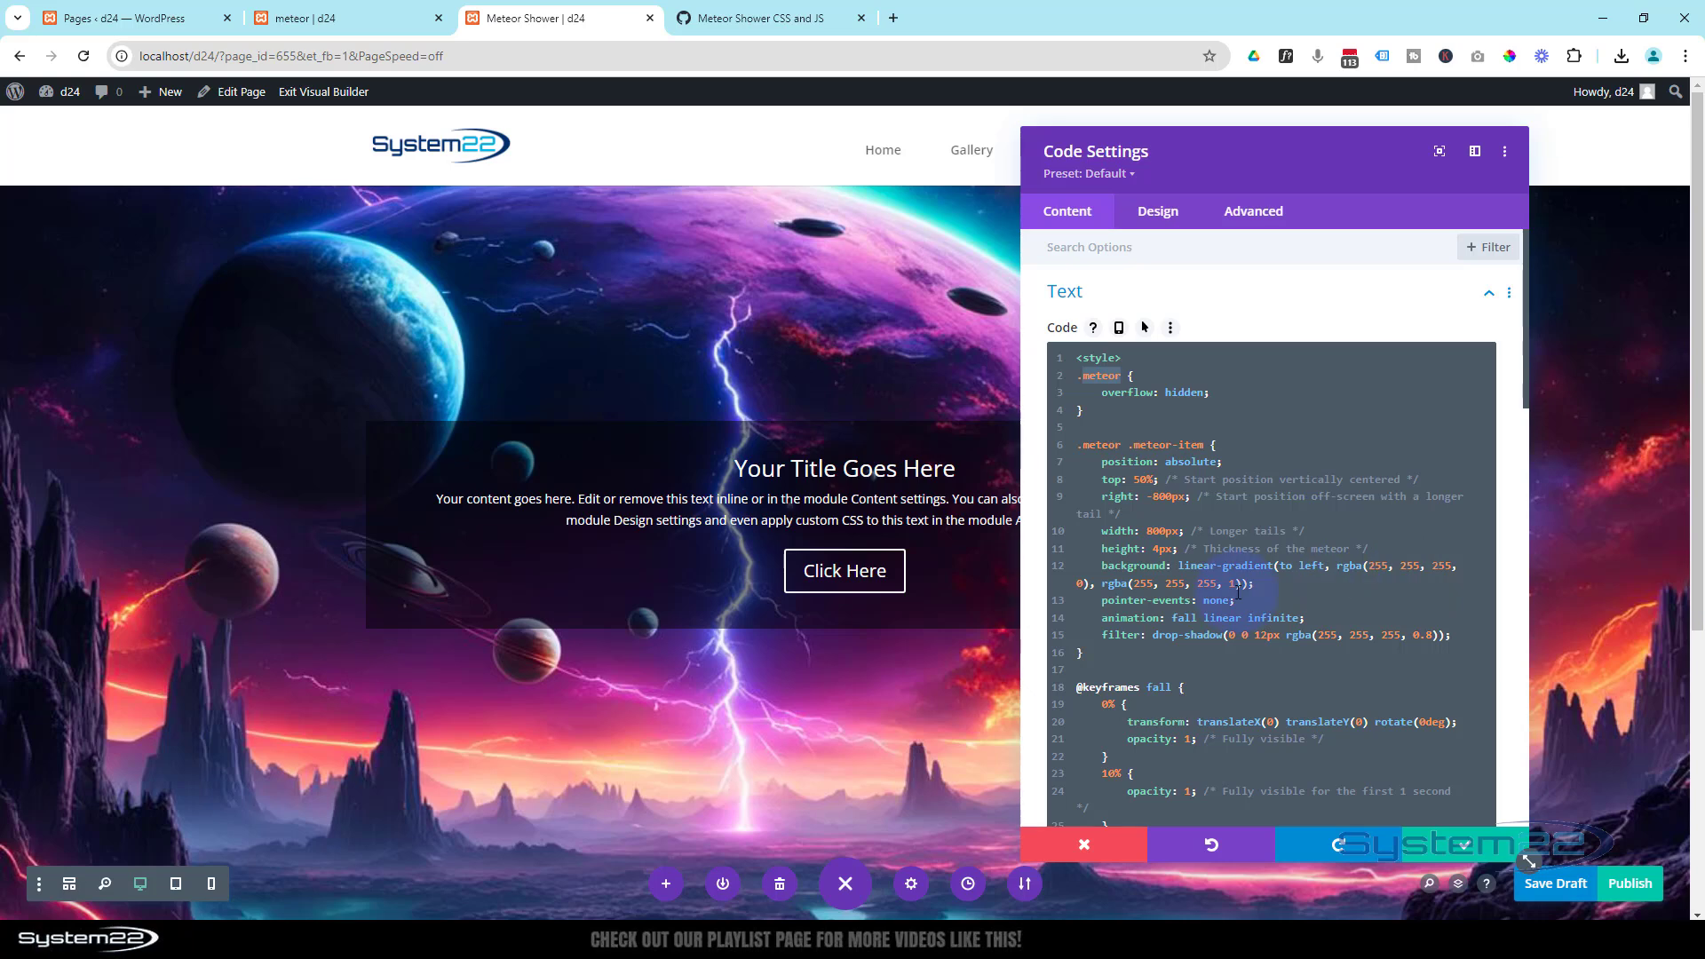
scroll(1238, 590, down, 4)
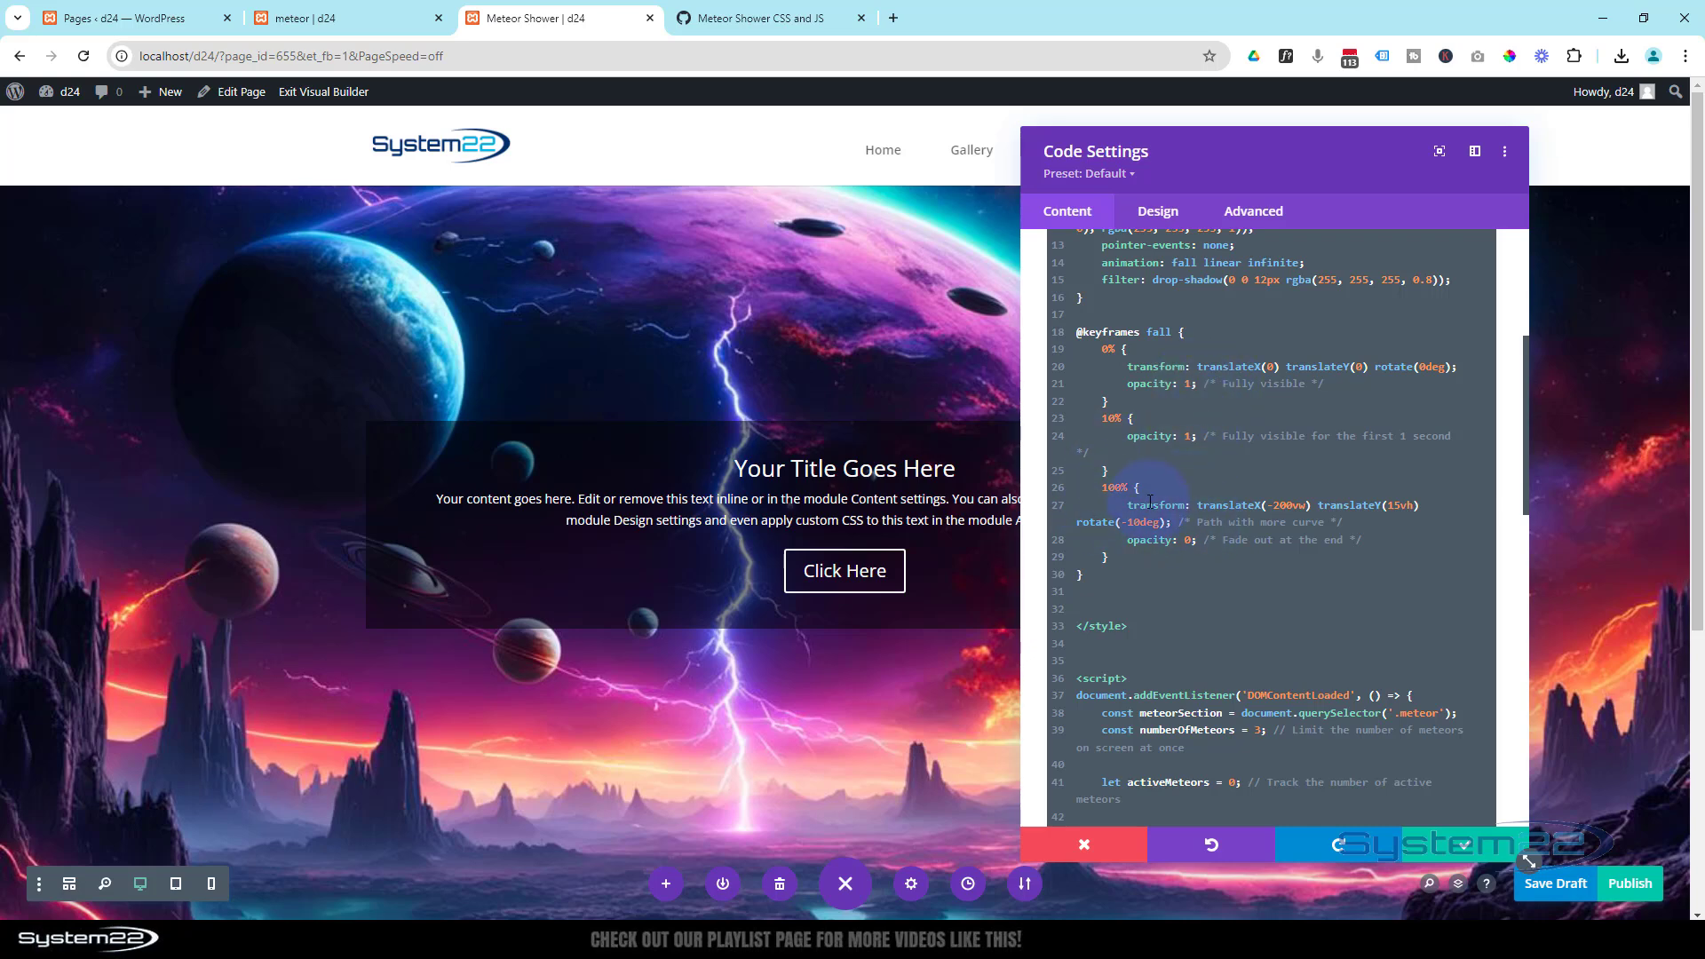
scroll(1315, 571, down, 3)
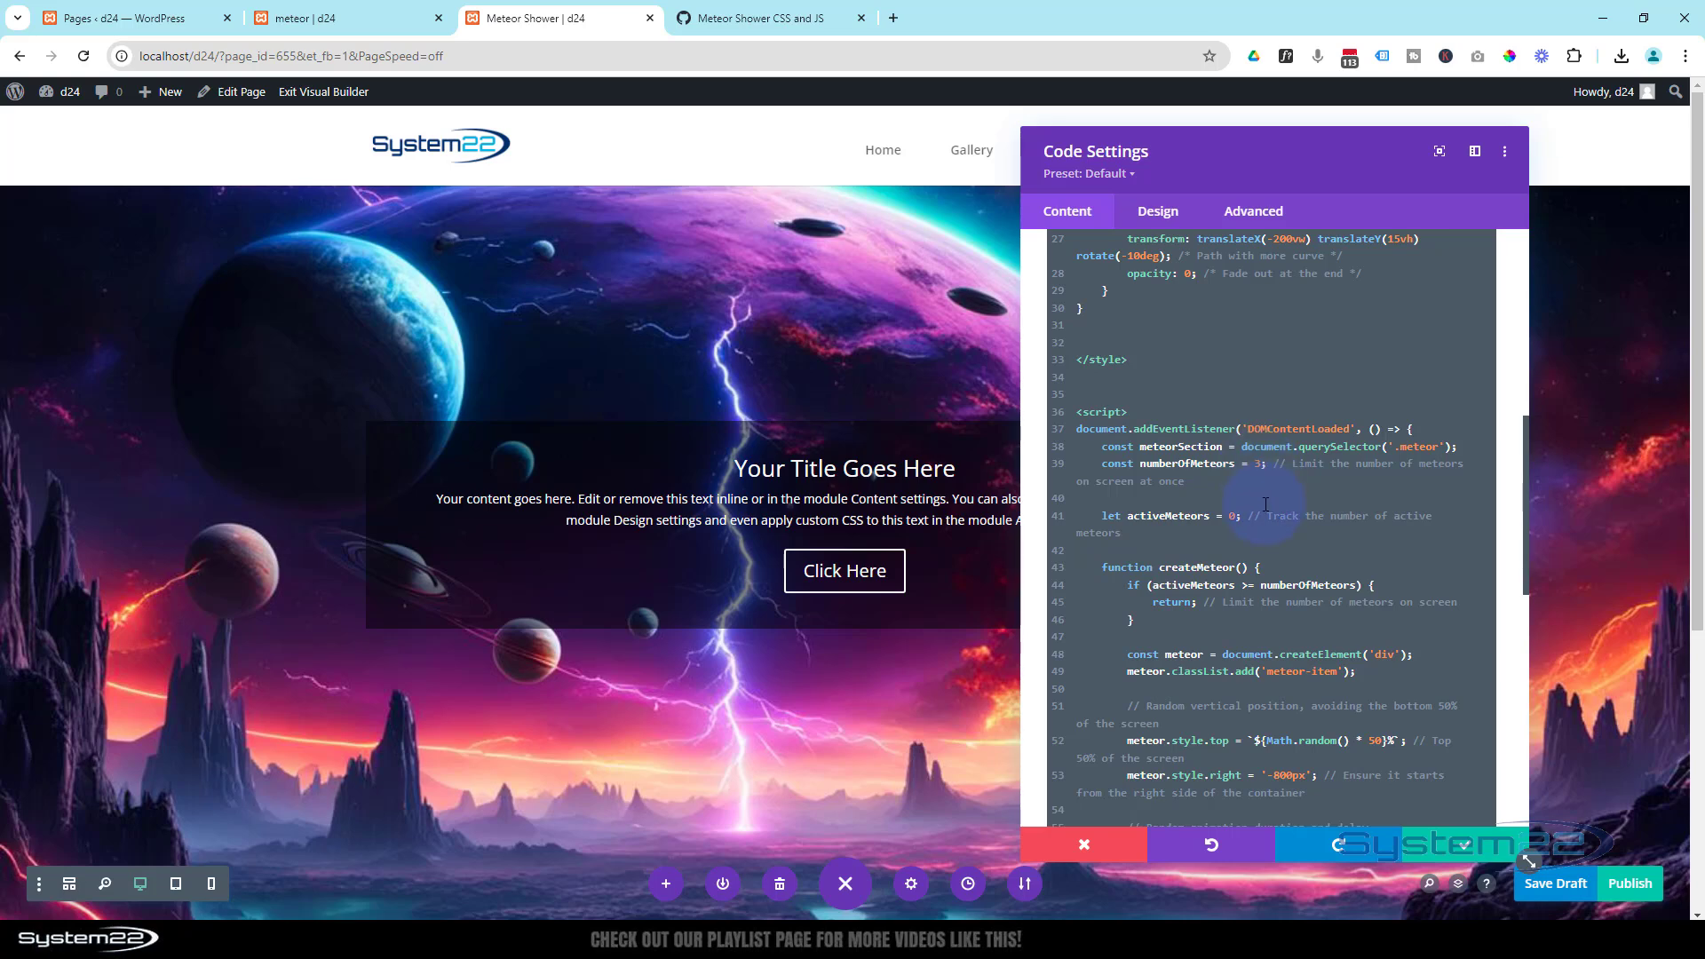
double_click(1256, 466)
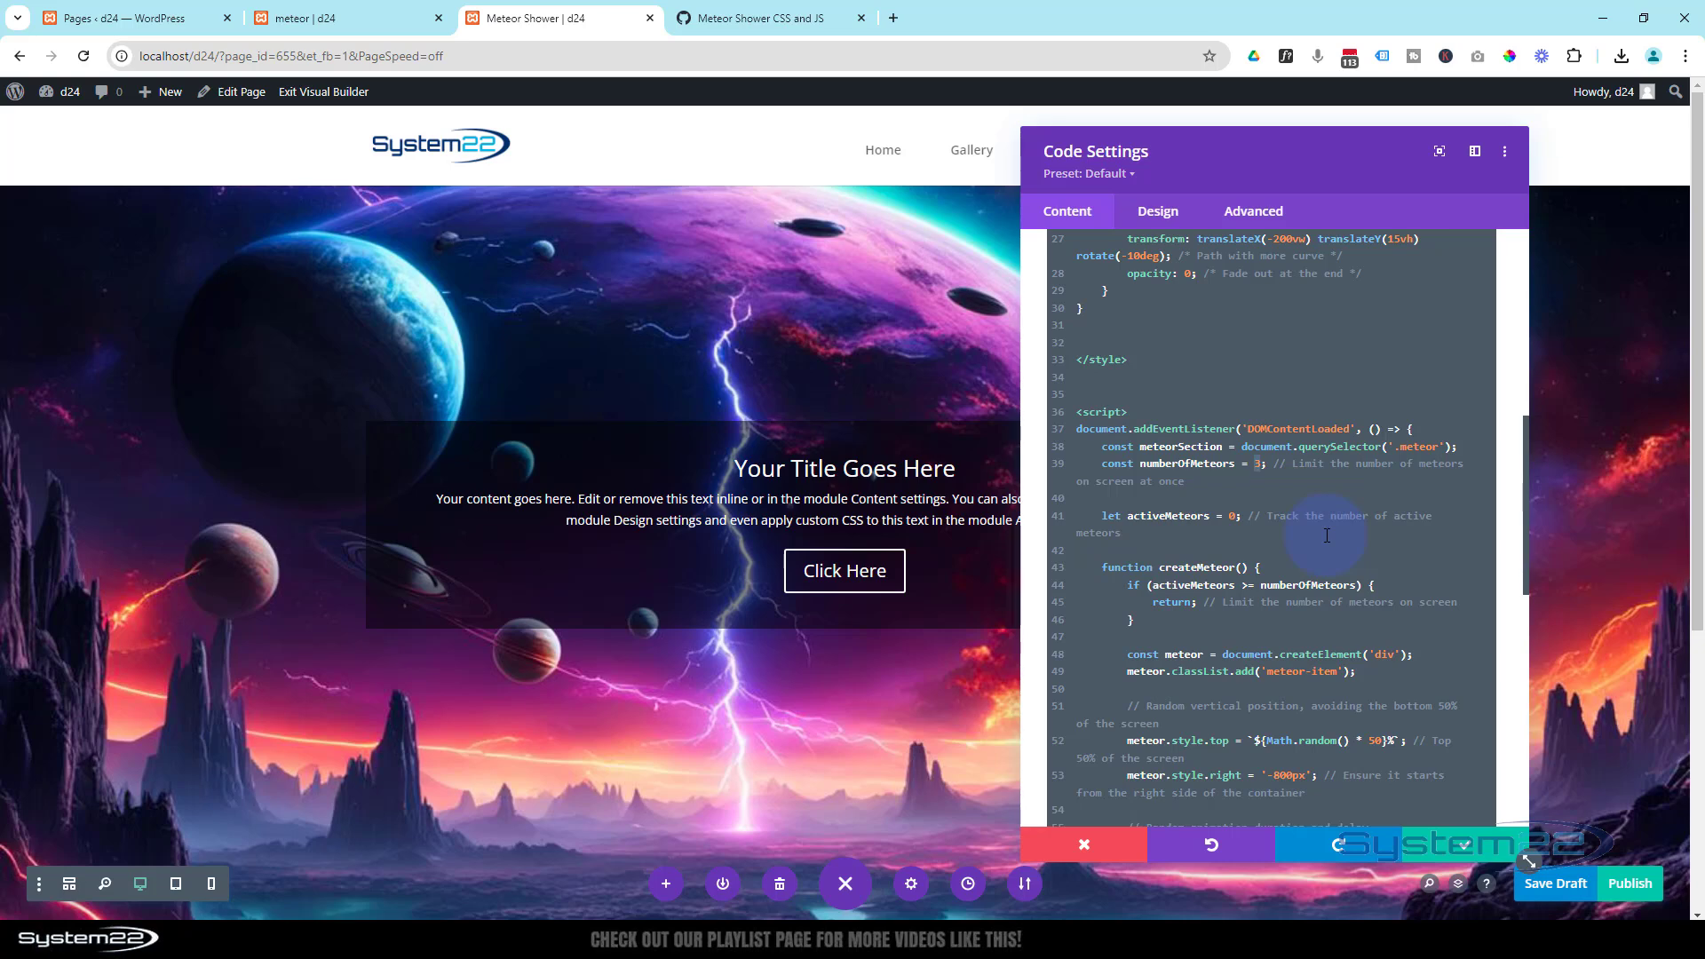
scroll(1323, 533, down, 4)
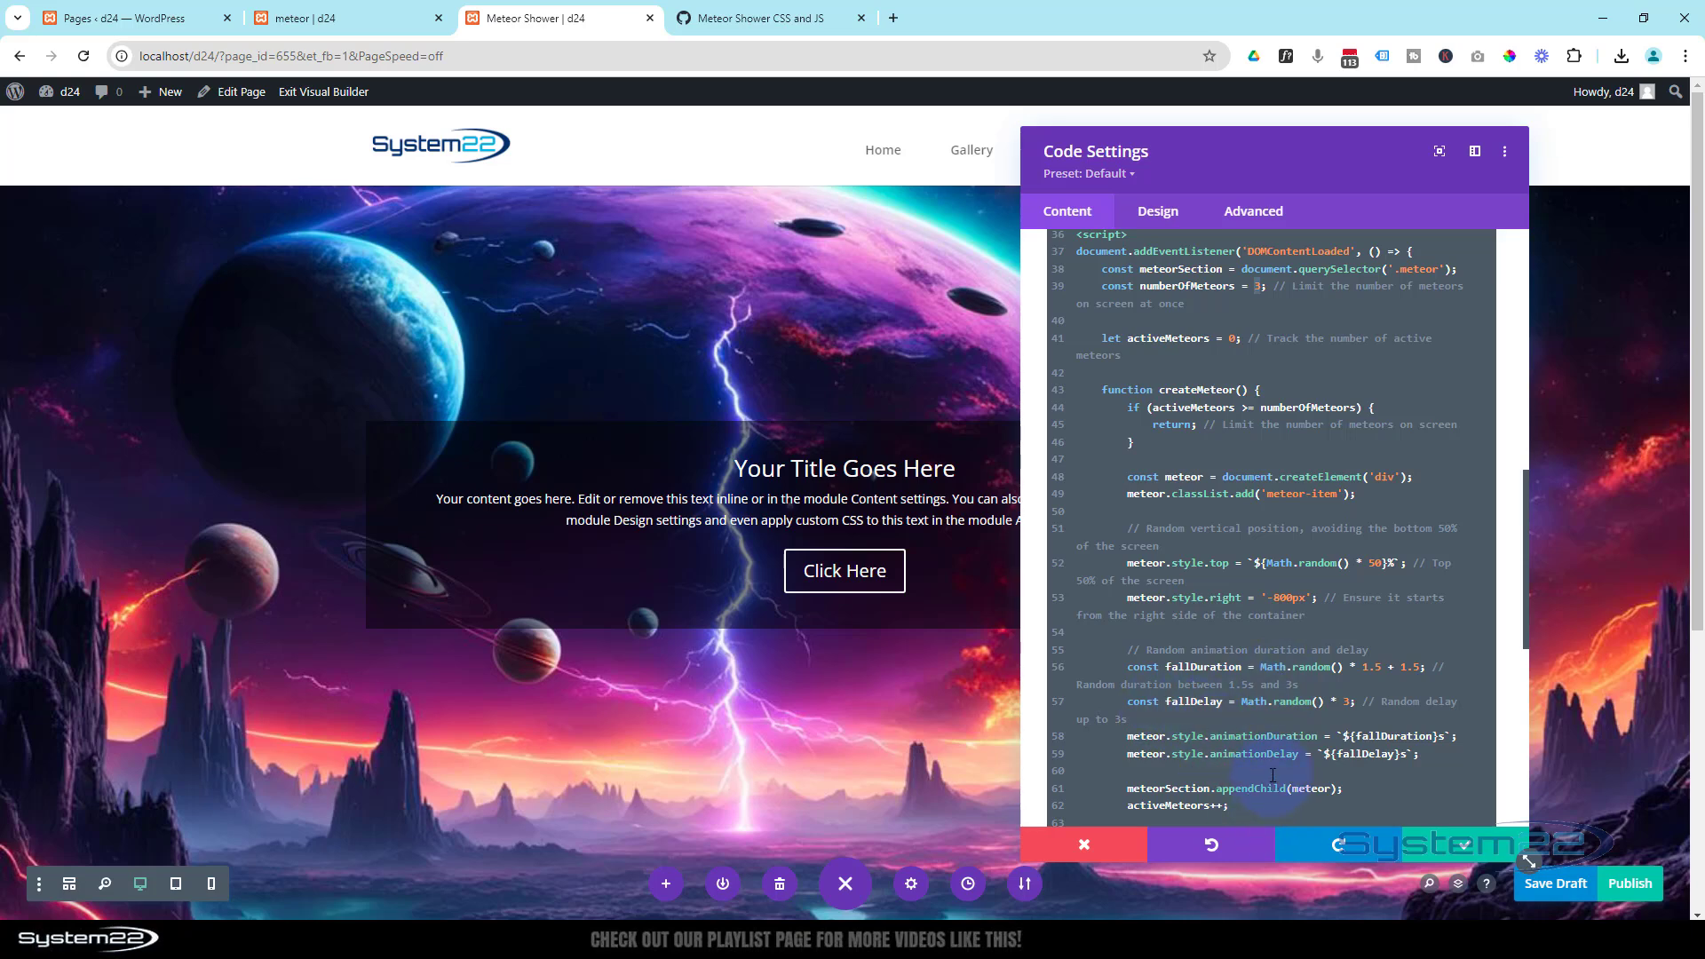
scroll(1272, 775, up, 6)
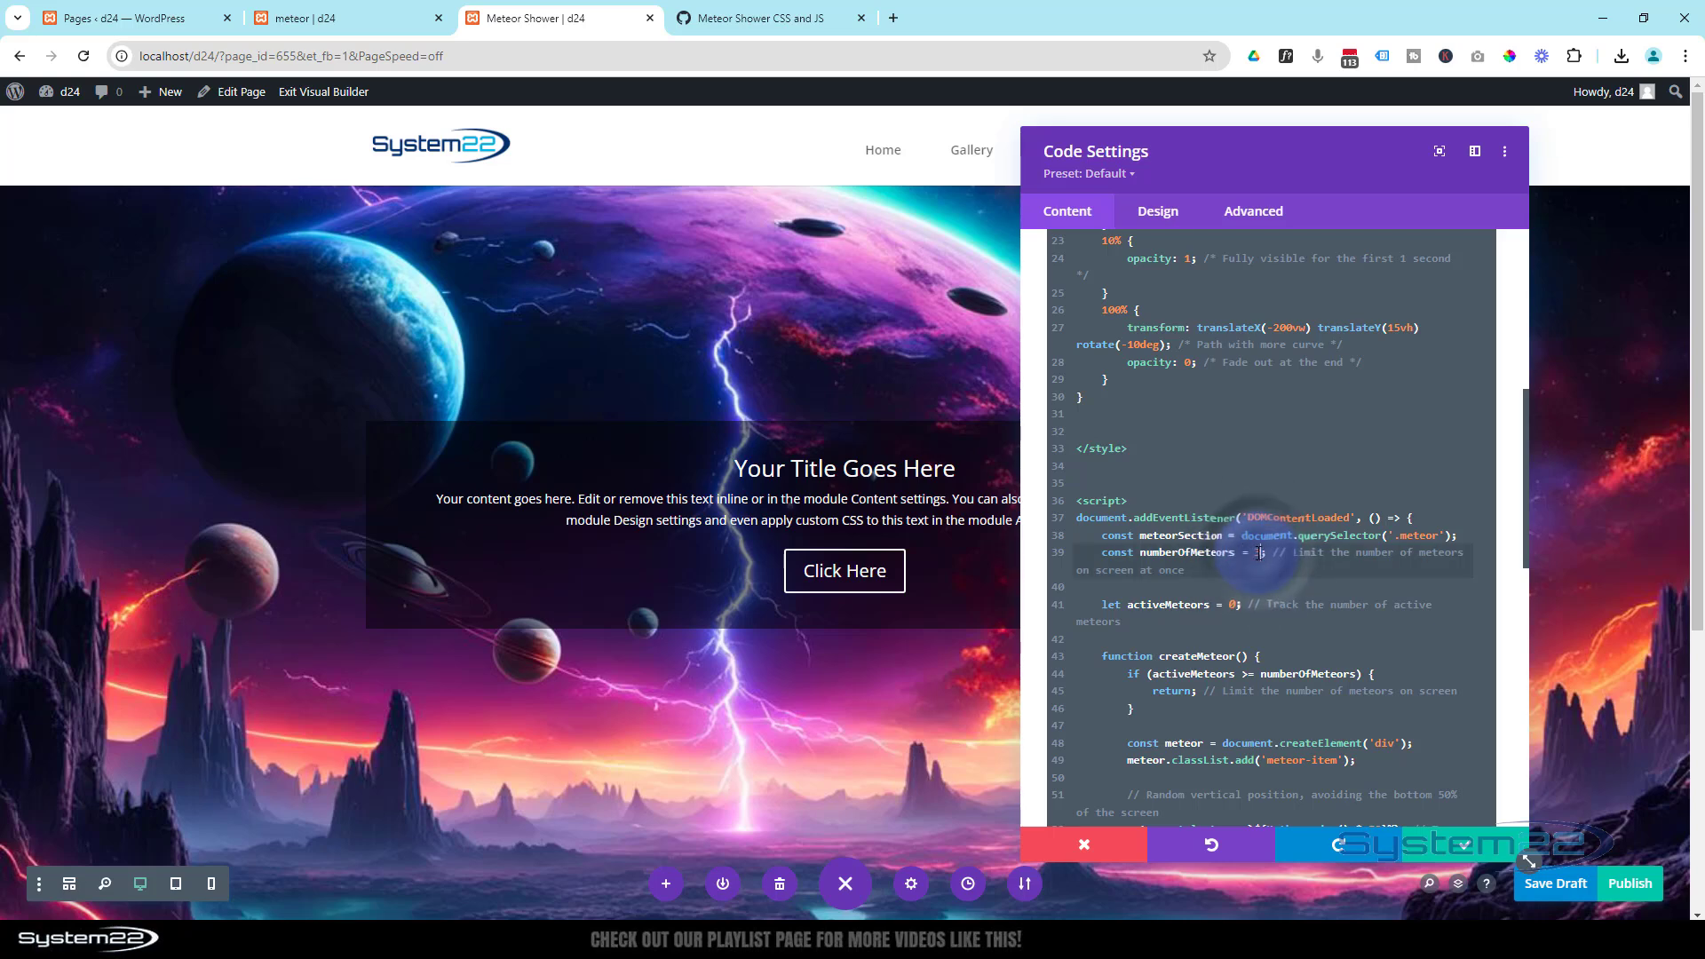
text(5)
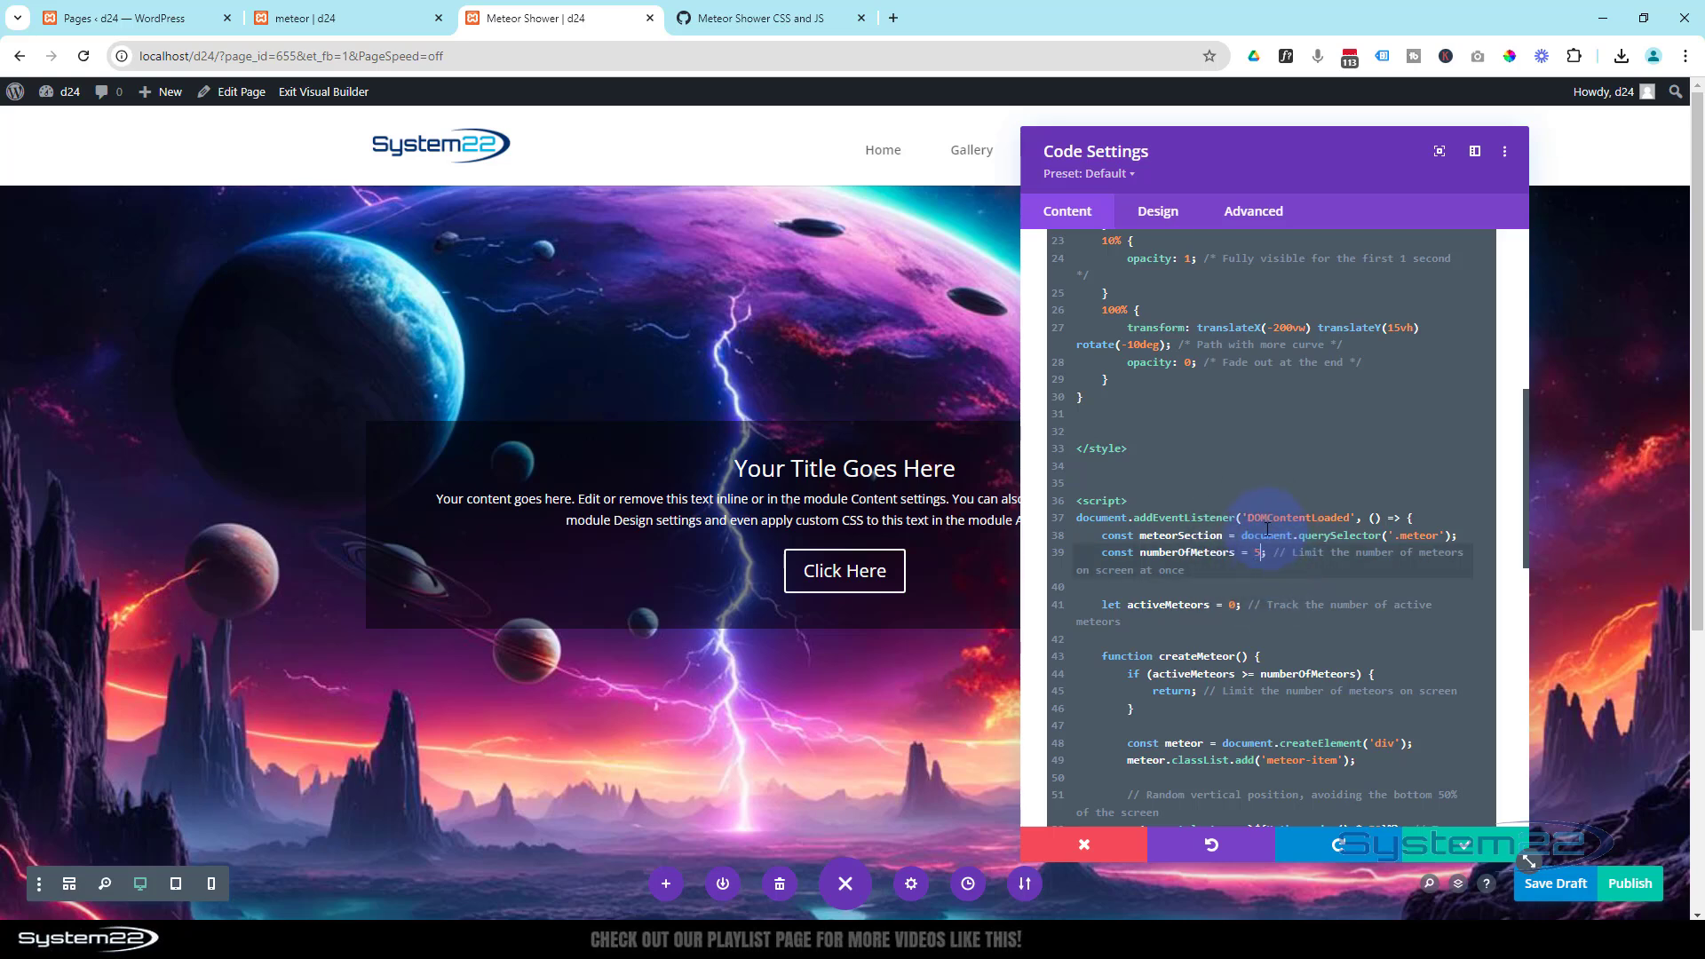
- Set the meteor-item height to 3px in the code, save the module and the page draft, and exit the Visual Builder
scroll(1261, 515, up, 8)
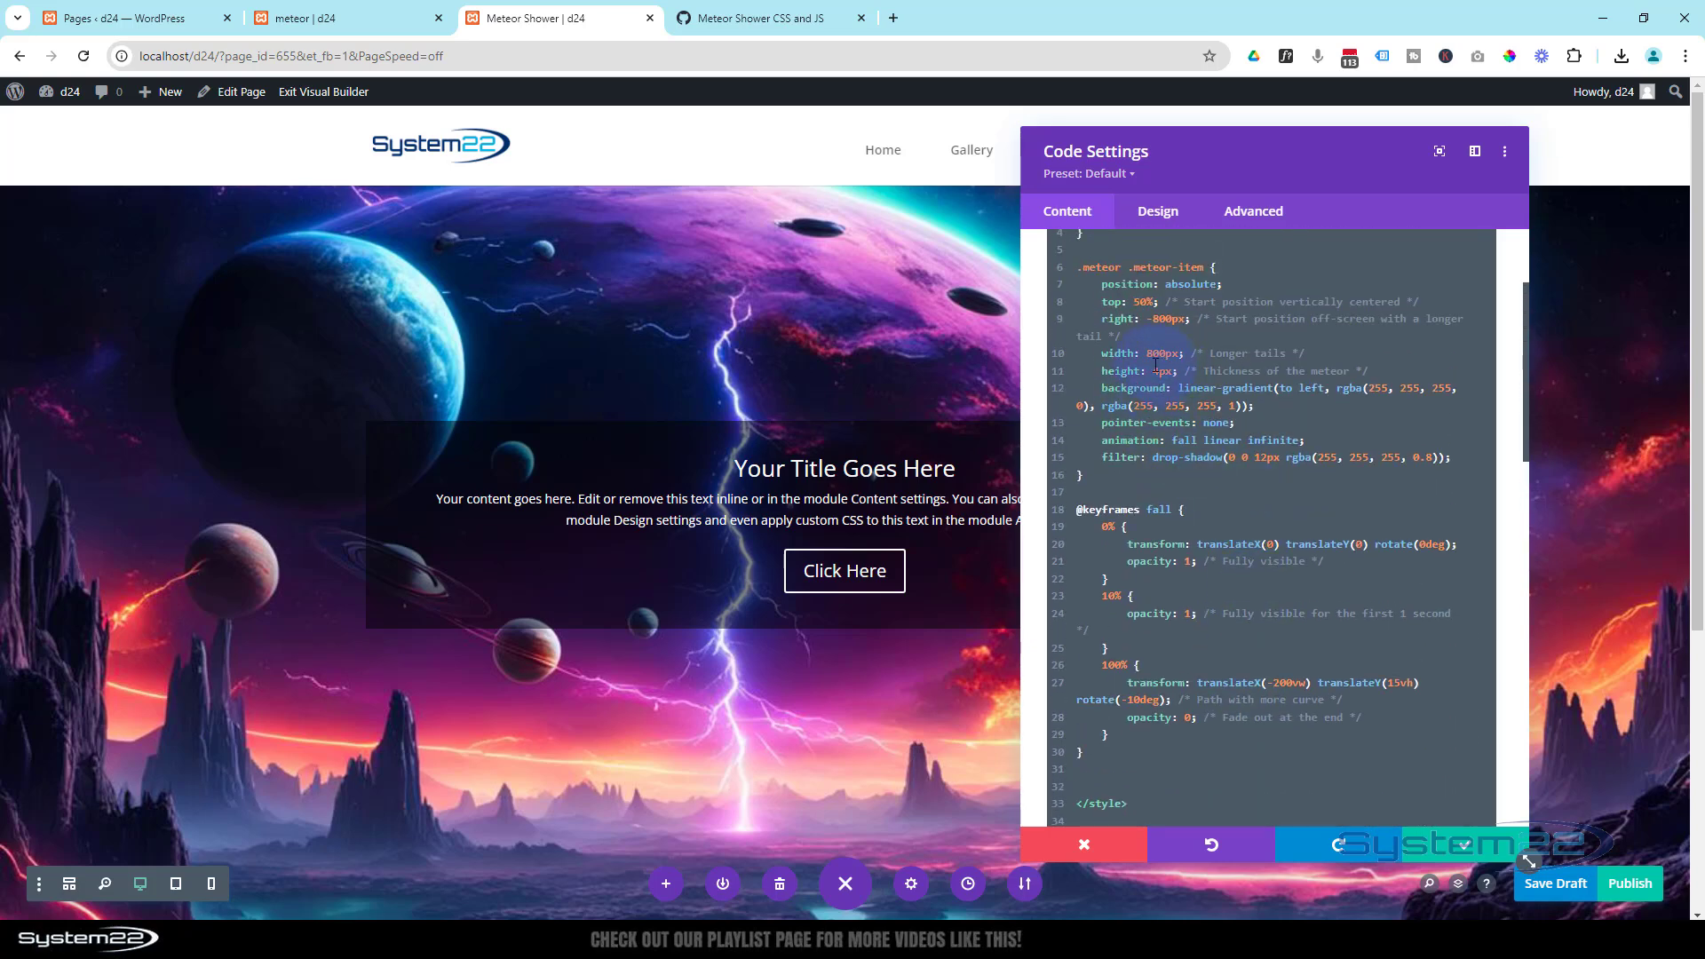
drag(1160, 371, 1153, 369)
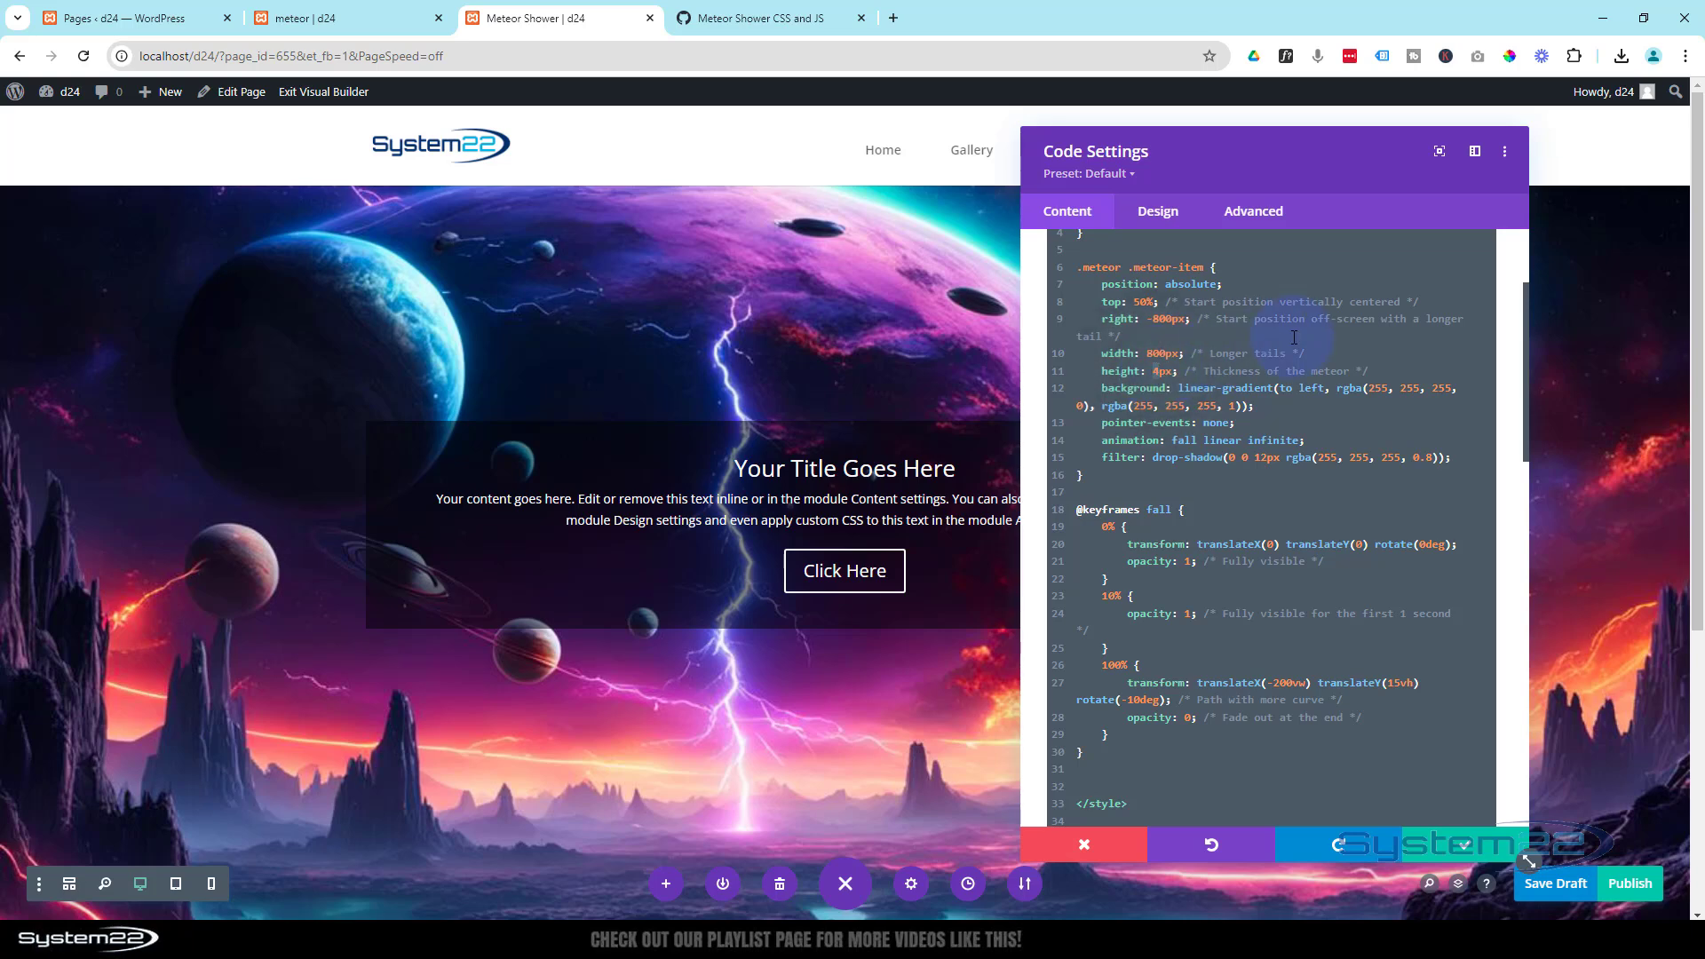
text(3)
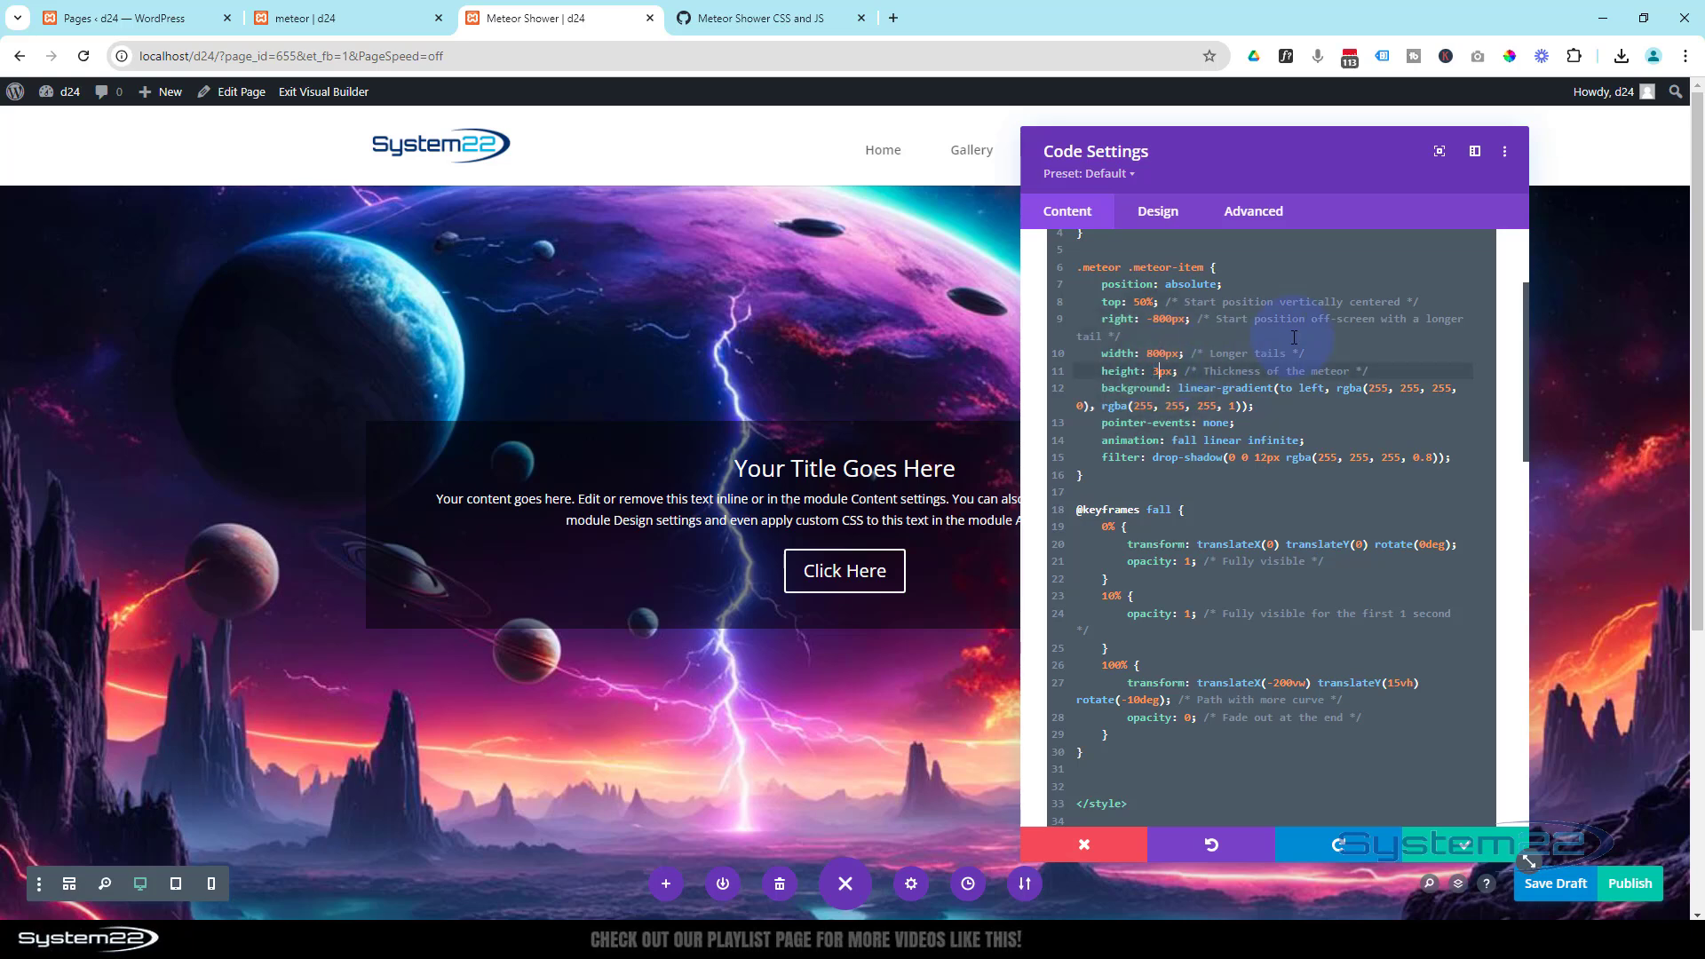
click(1446, 851)
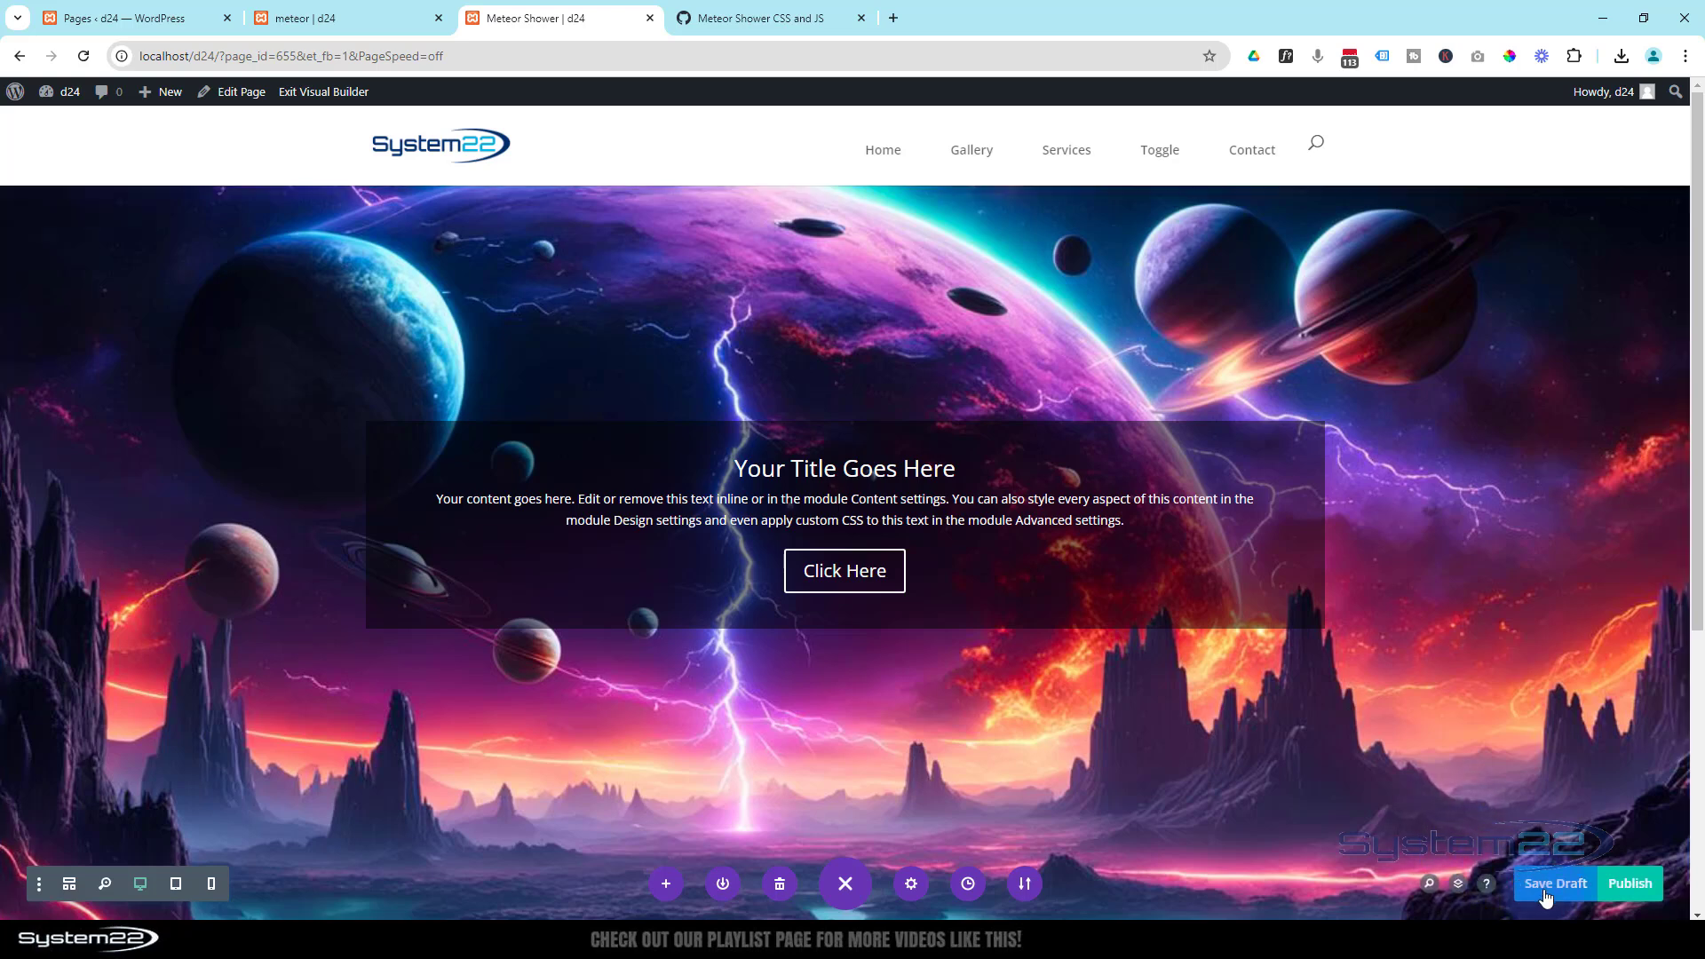
click(1546, 893)
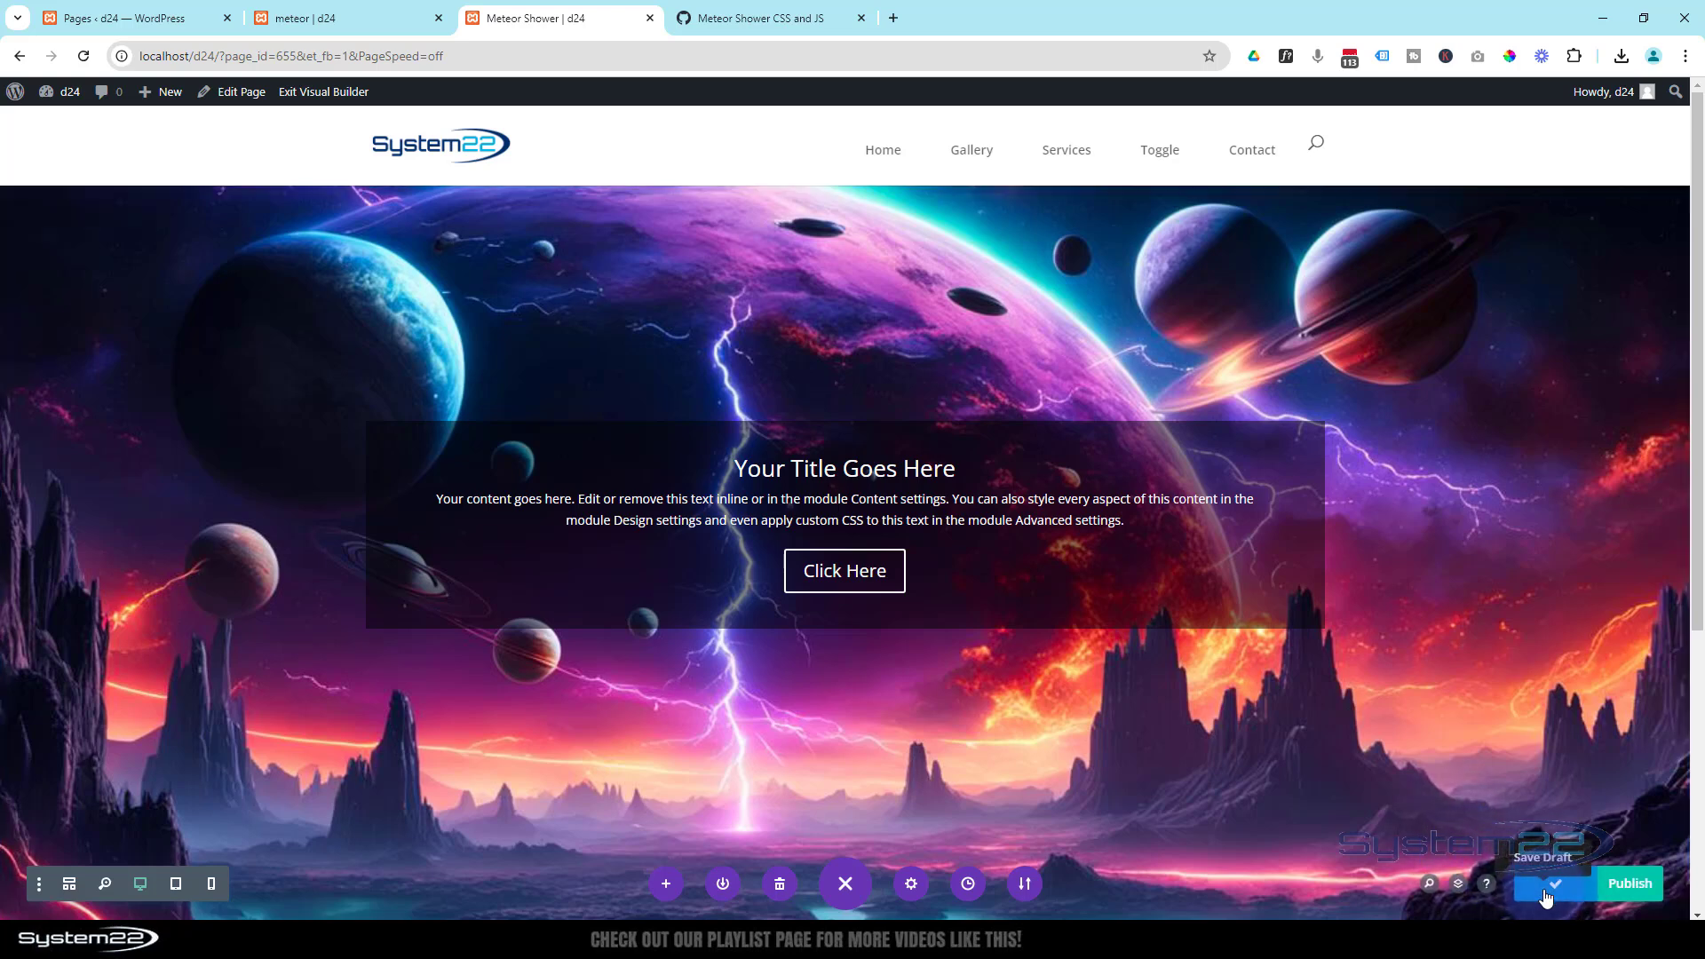
click(324, 93)
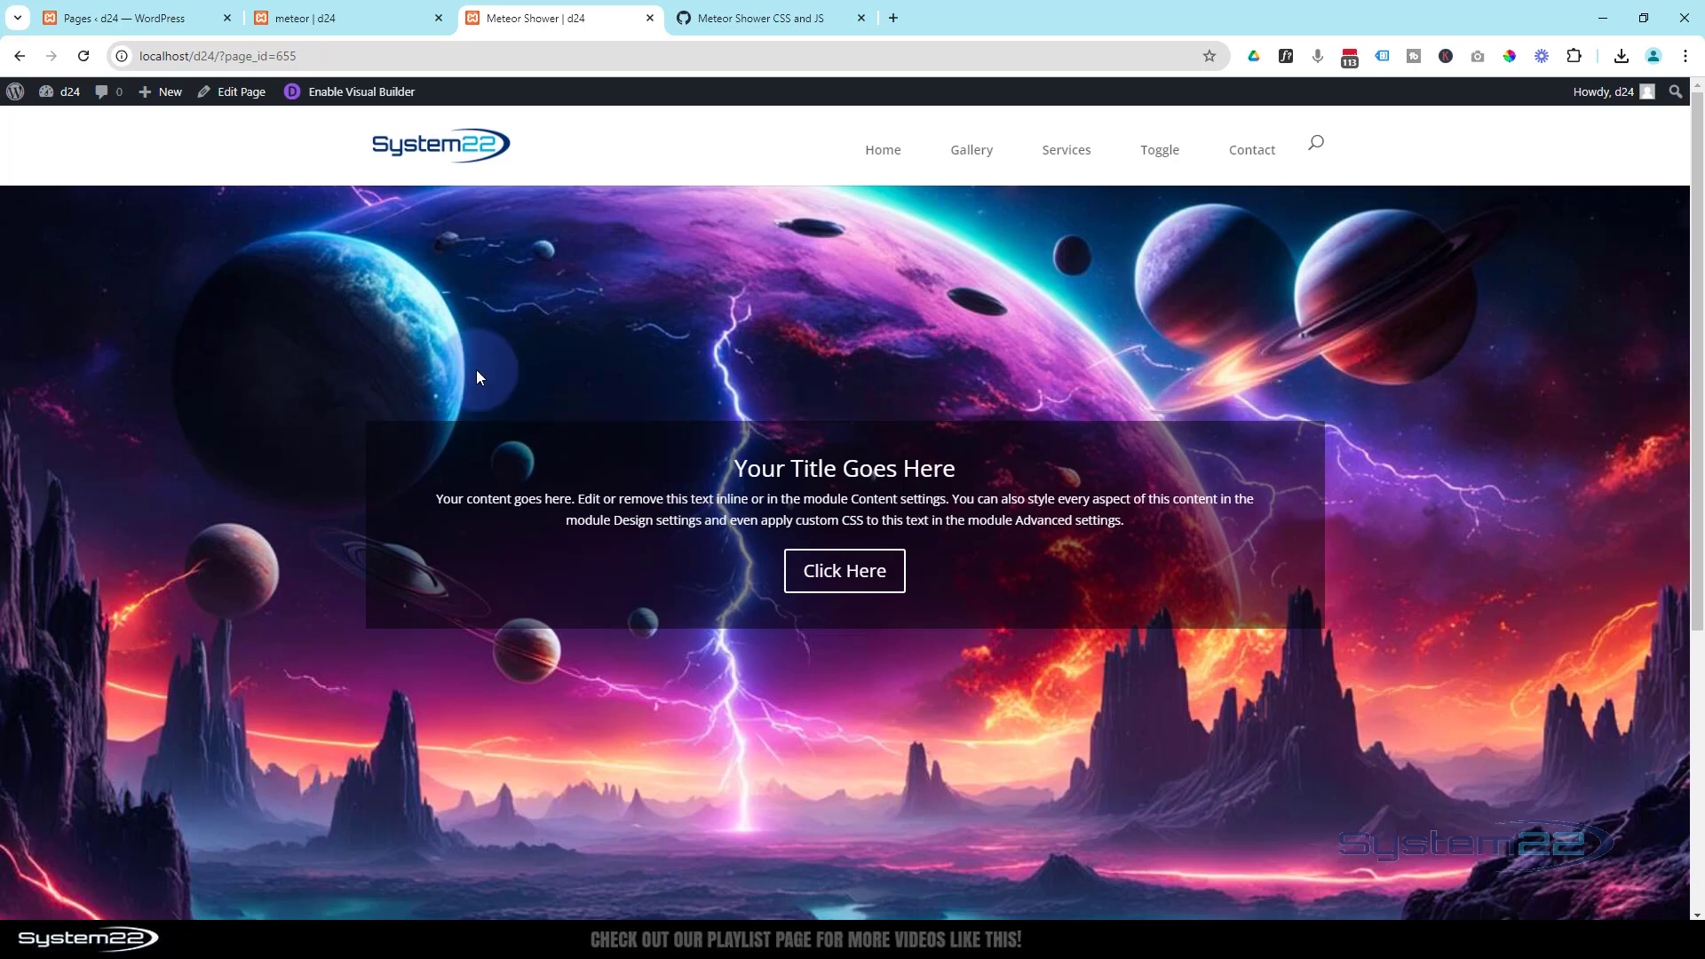
- Reopen the Code module in the Visual Builder, set numberOfMeteors to 3 in the script, and save the module
click(368, 96)
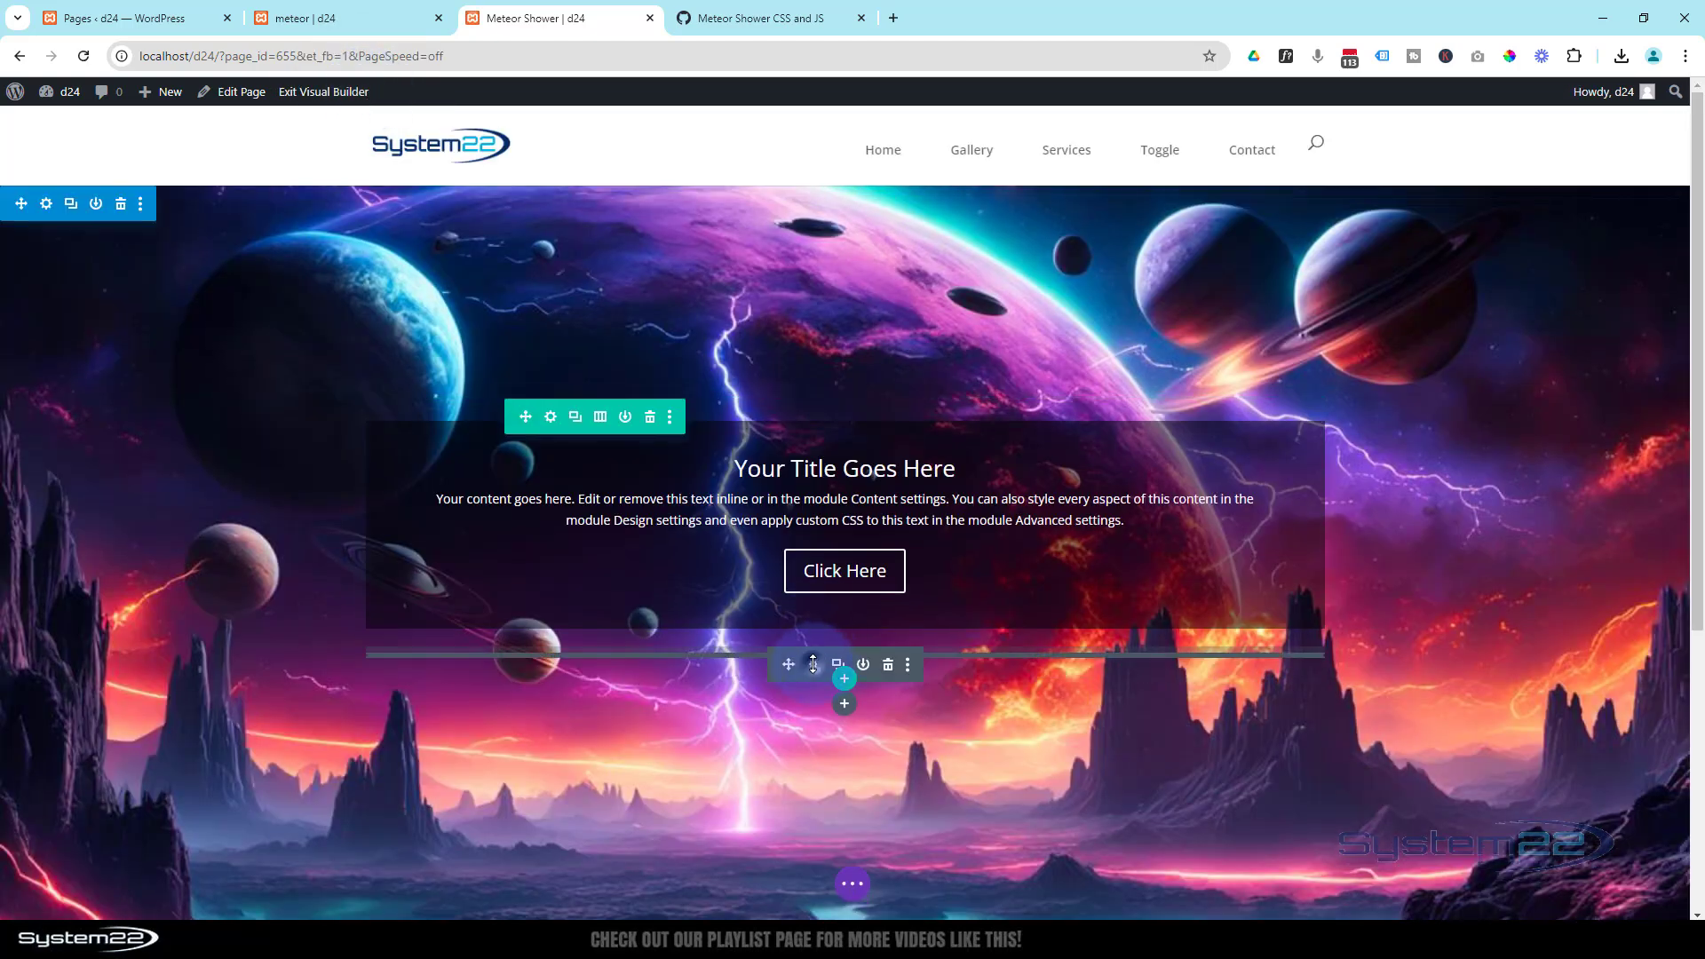
click(813, 664)
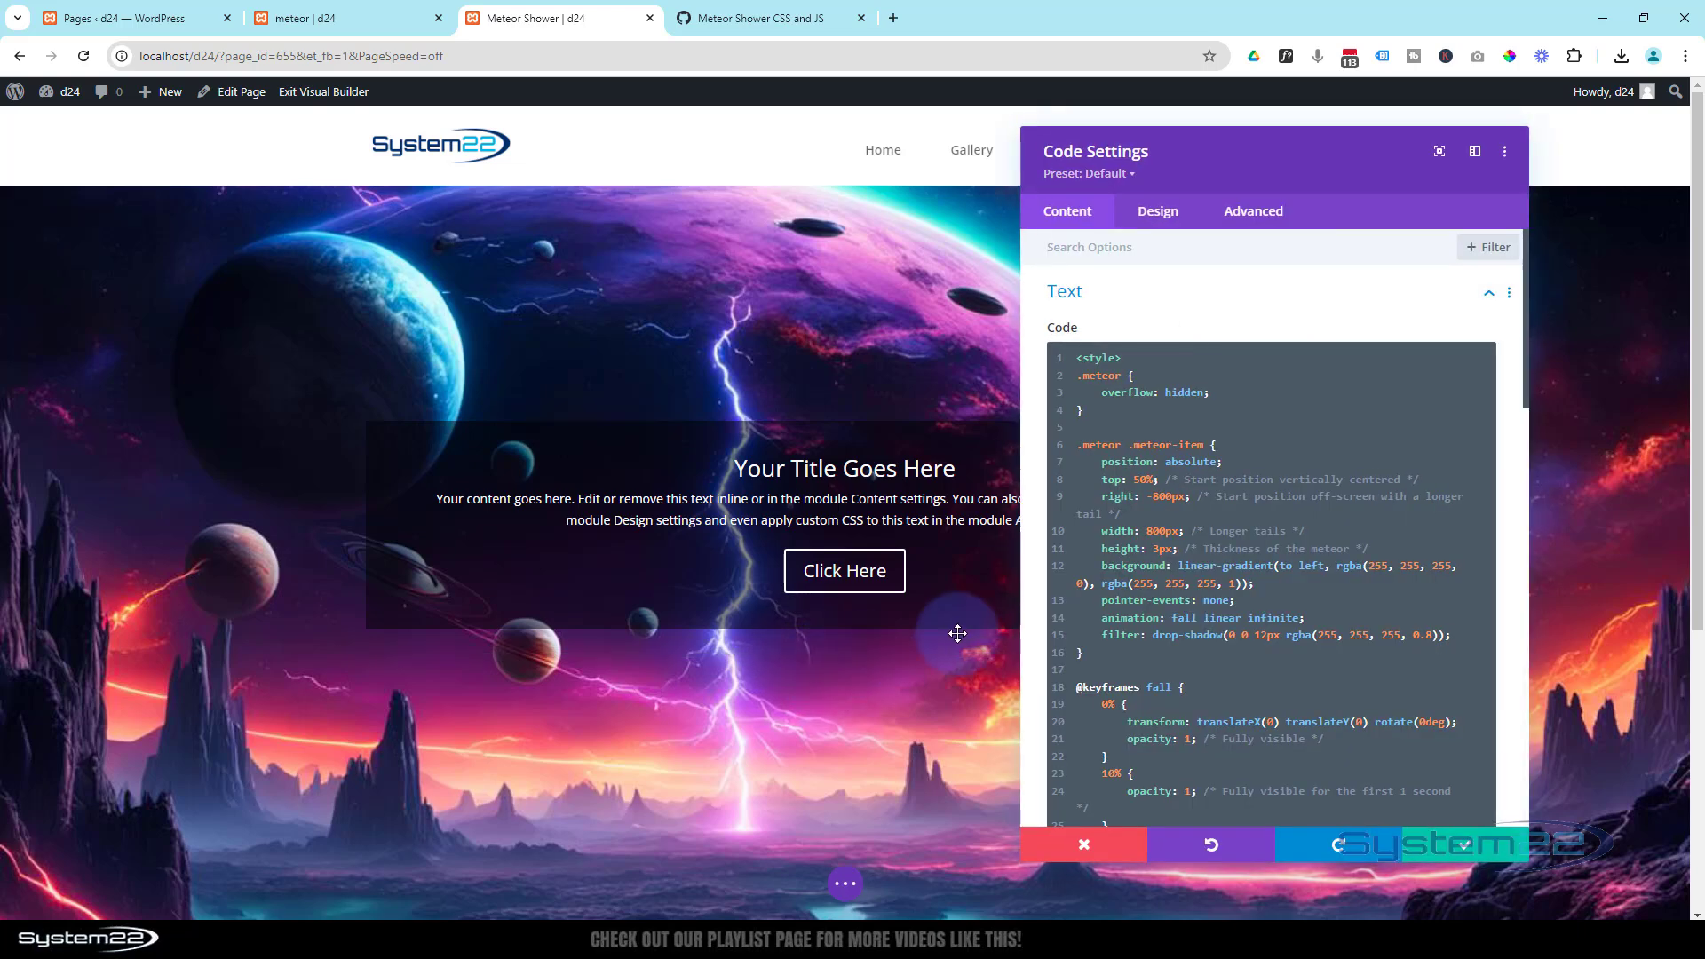
click(1157, 548)
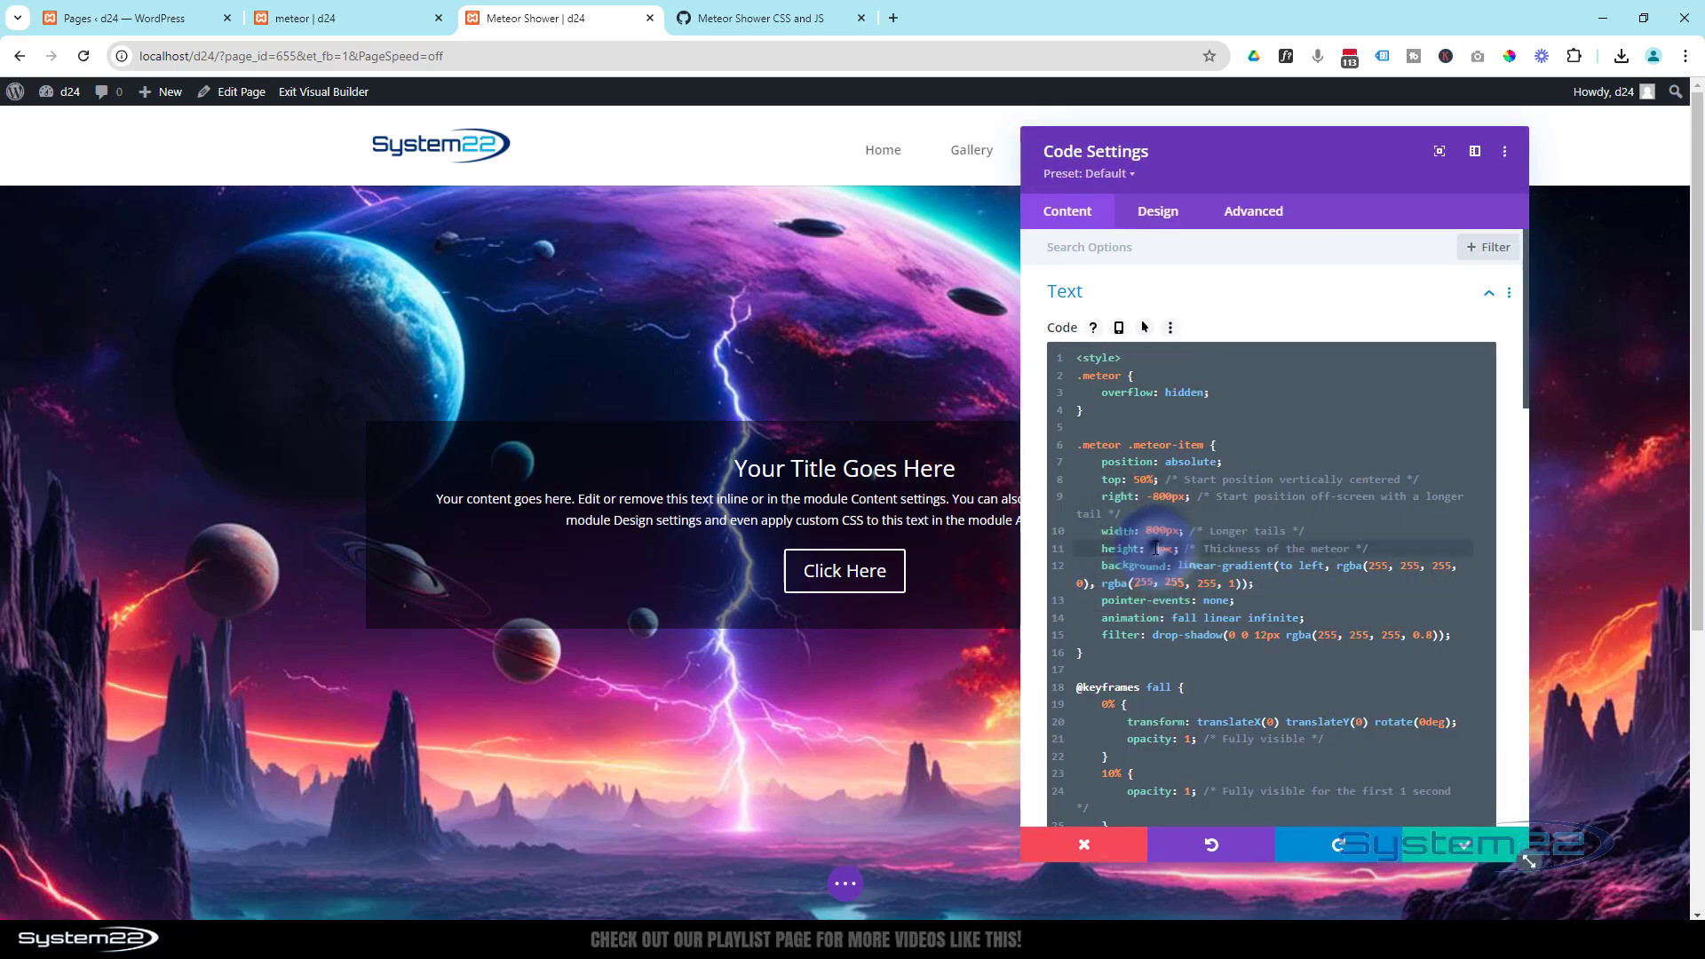
drag(1158, 548, 1150, 549)
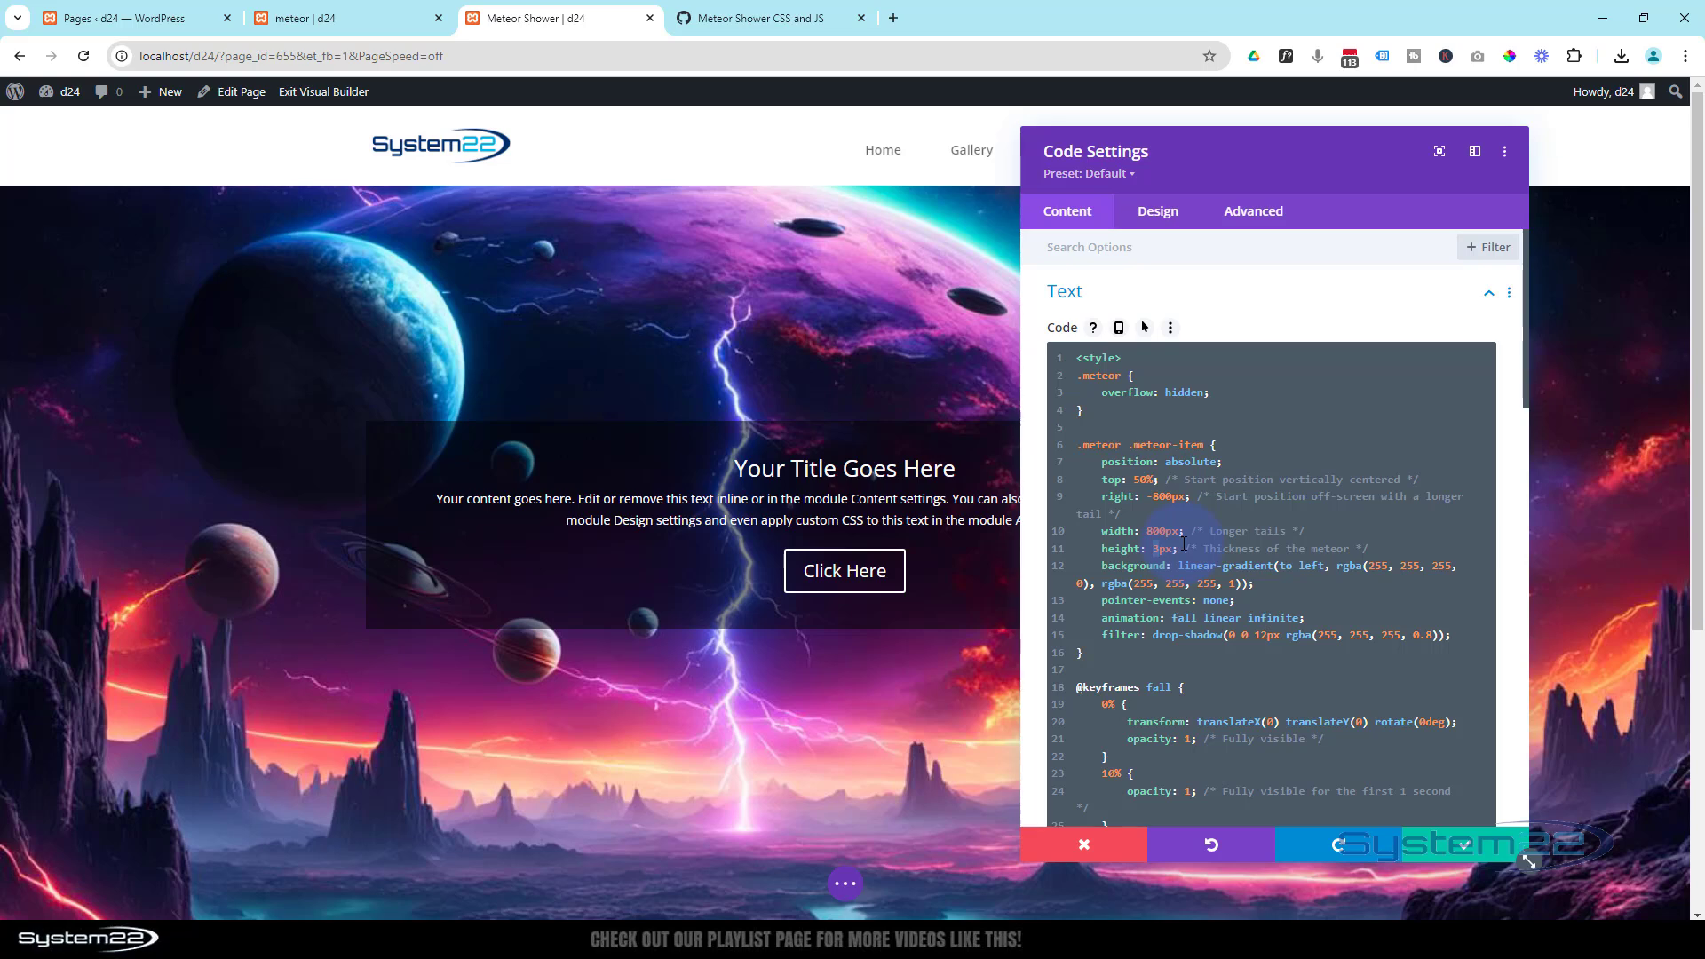
scroll(1183, 544, down, 6)
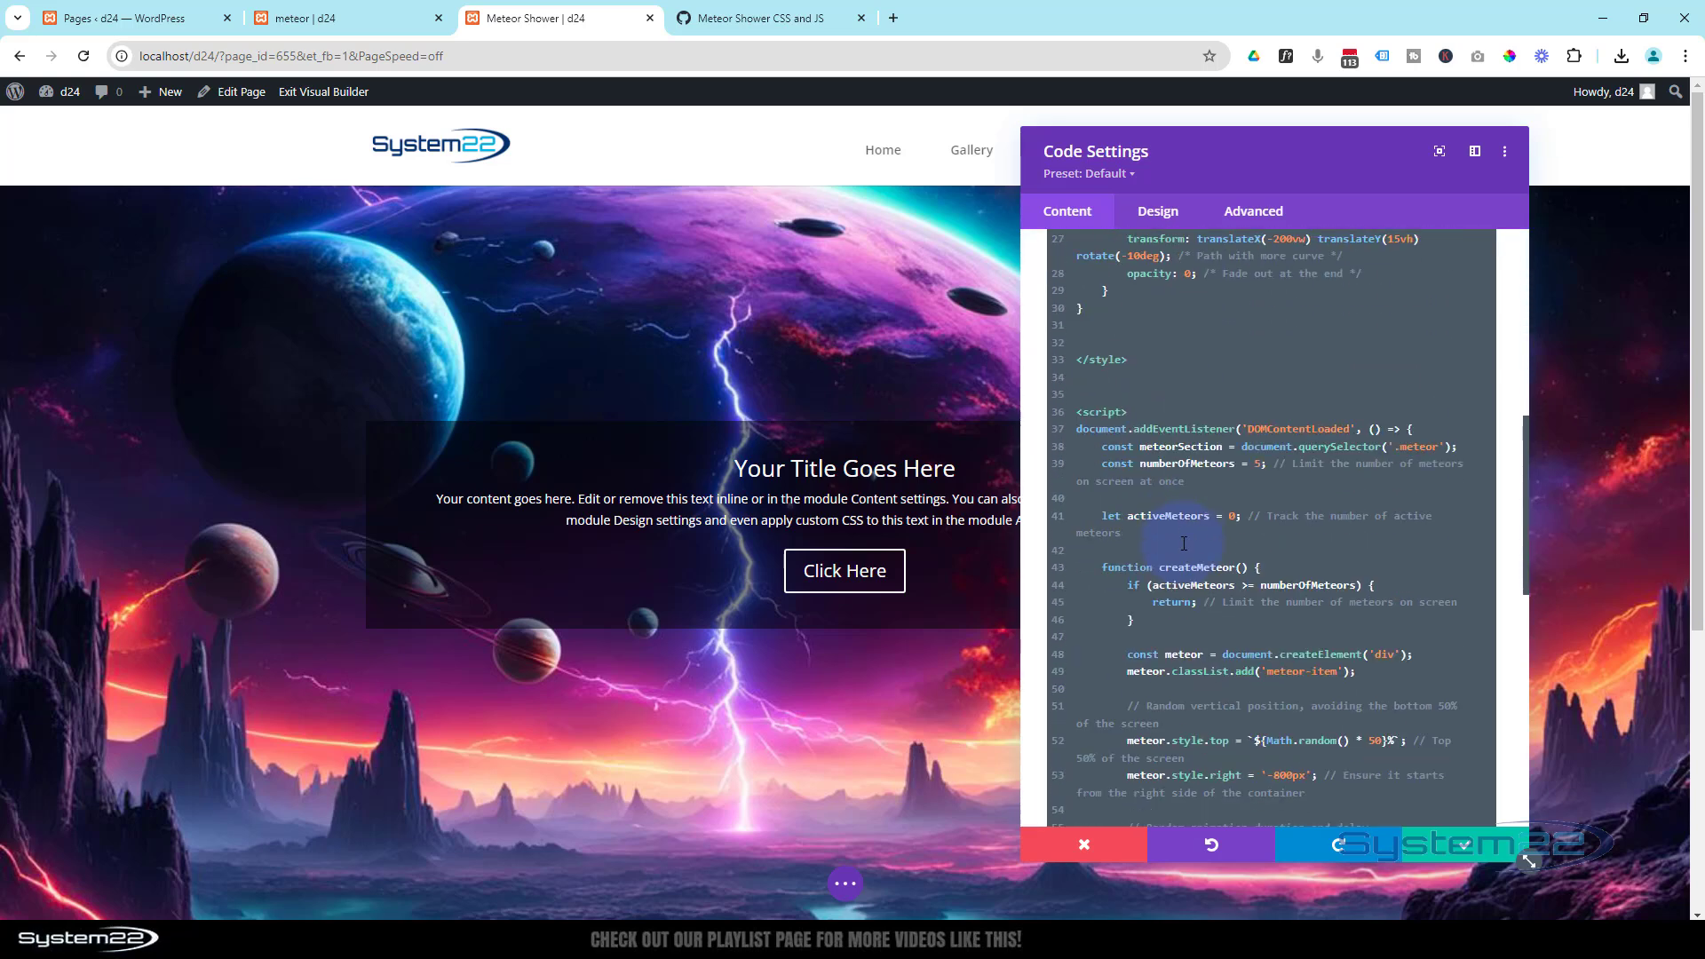
drag(1262, 463, 1253, 462)
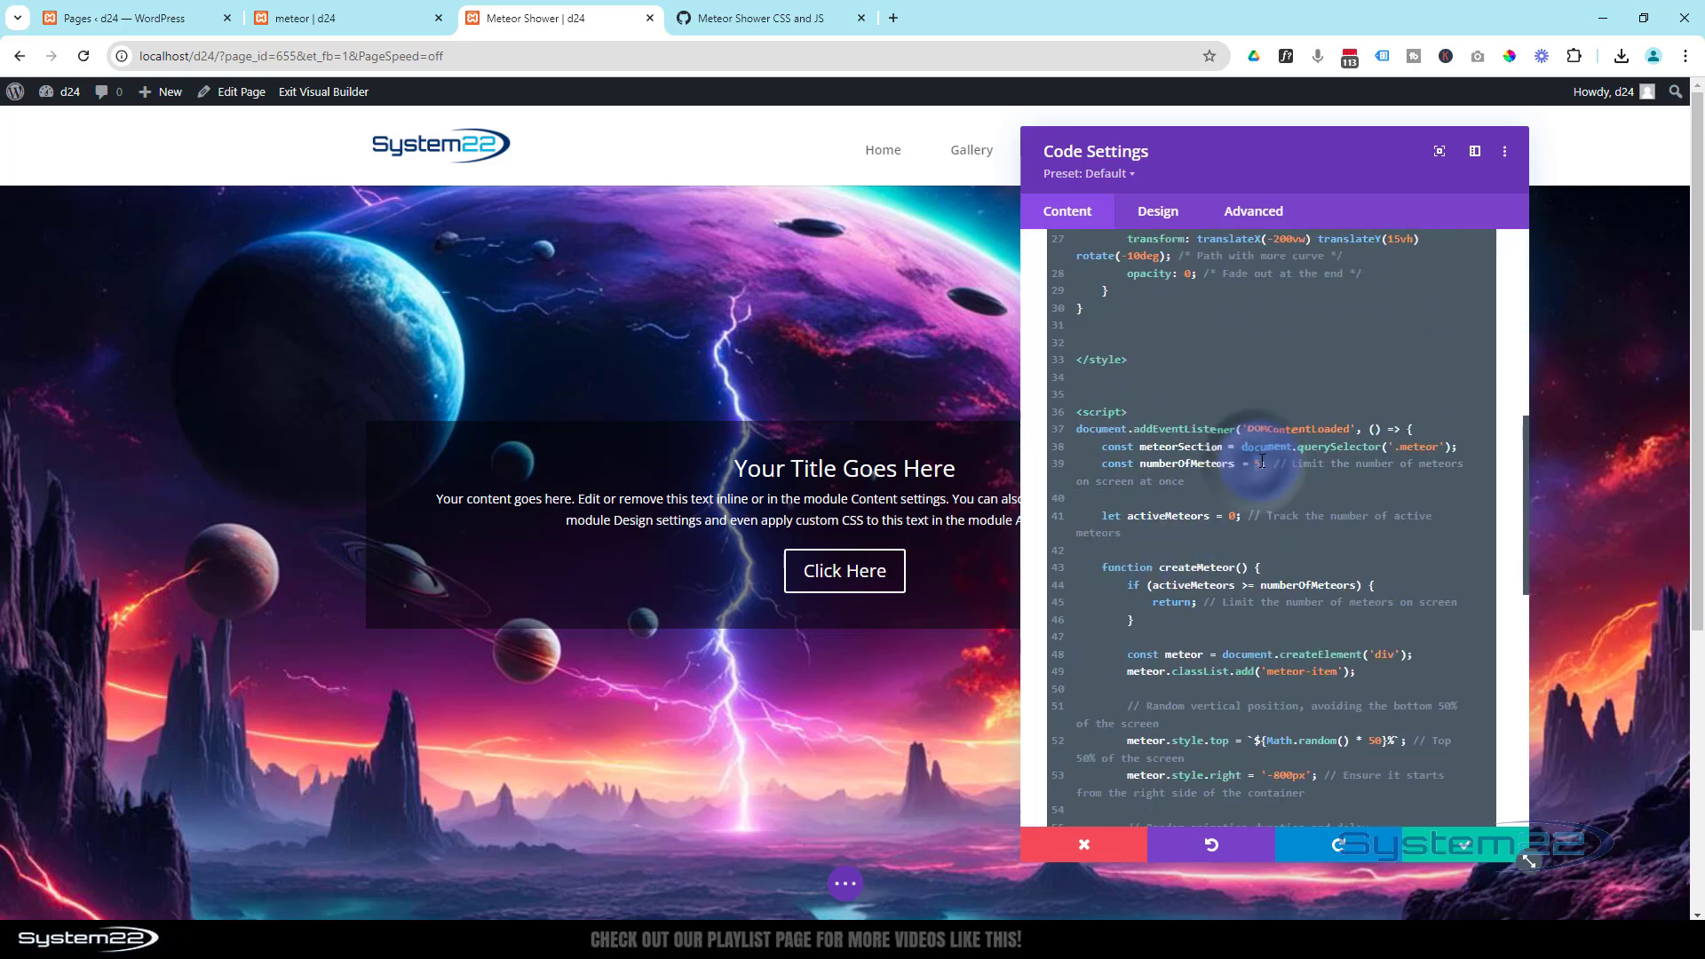
click(1259, 463)
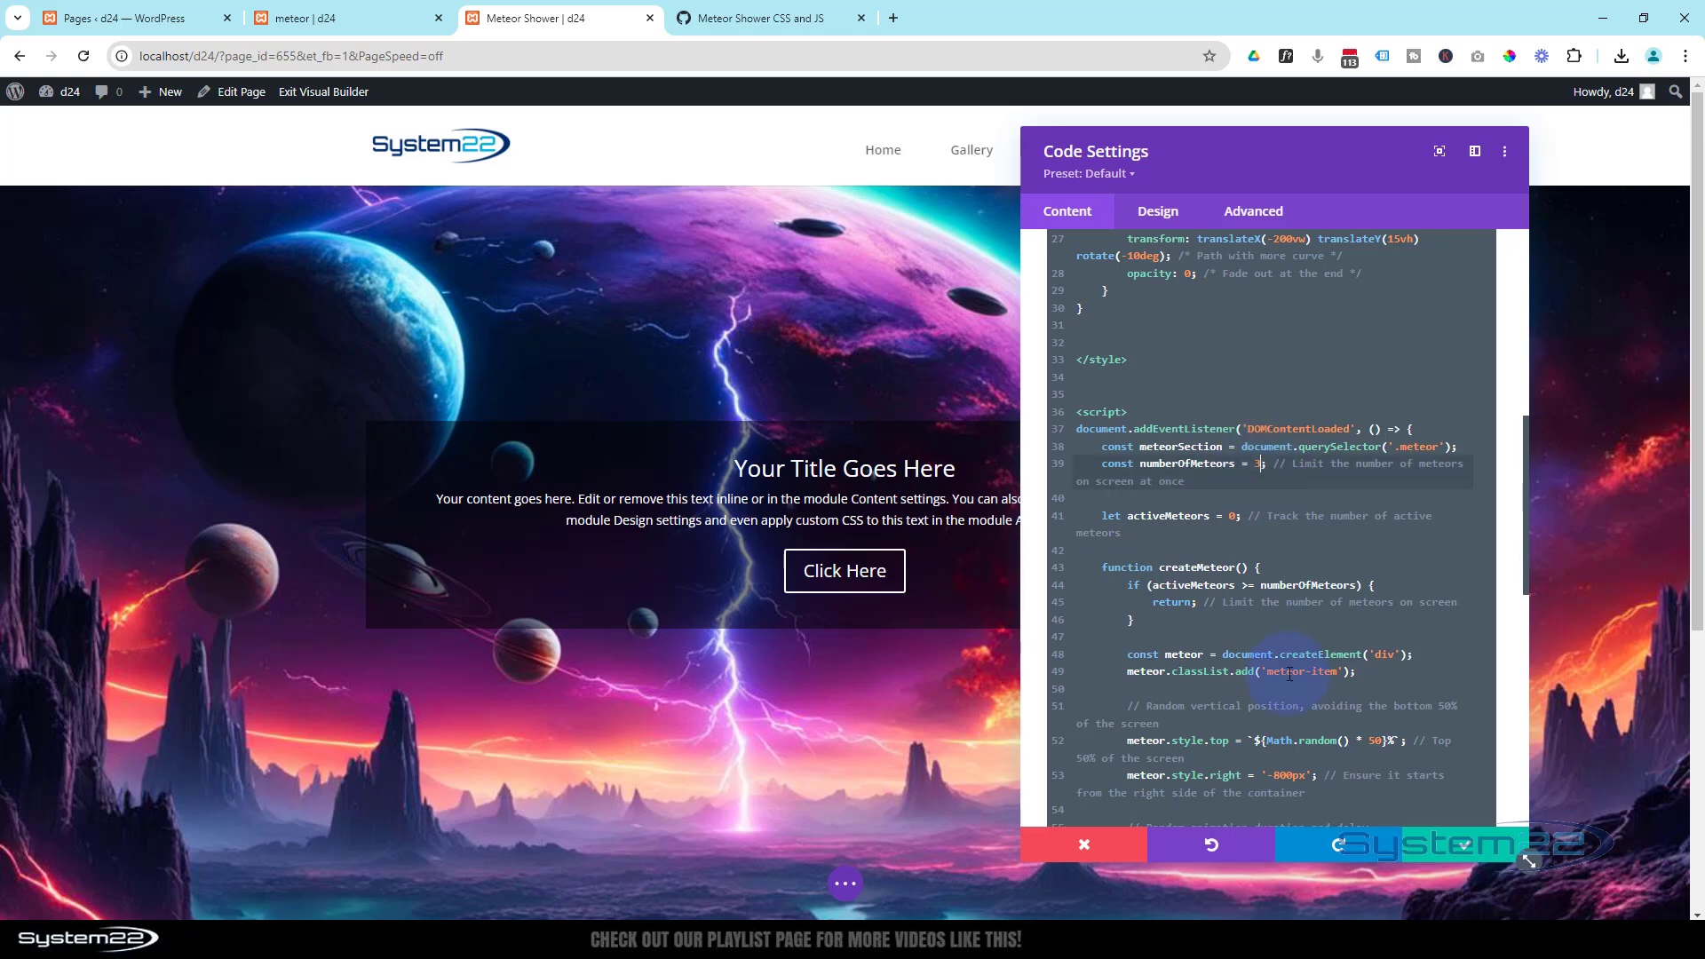
click(1461, 845)
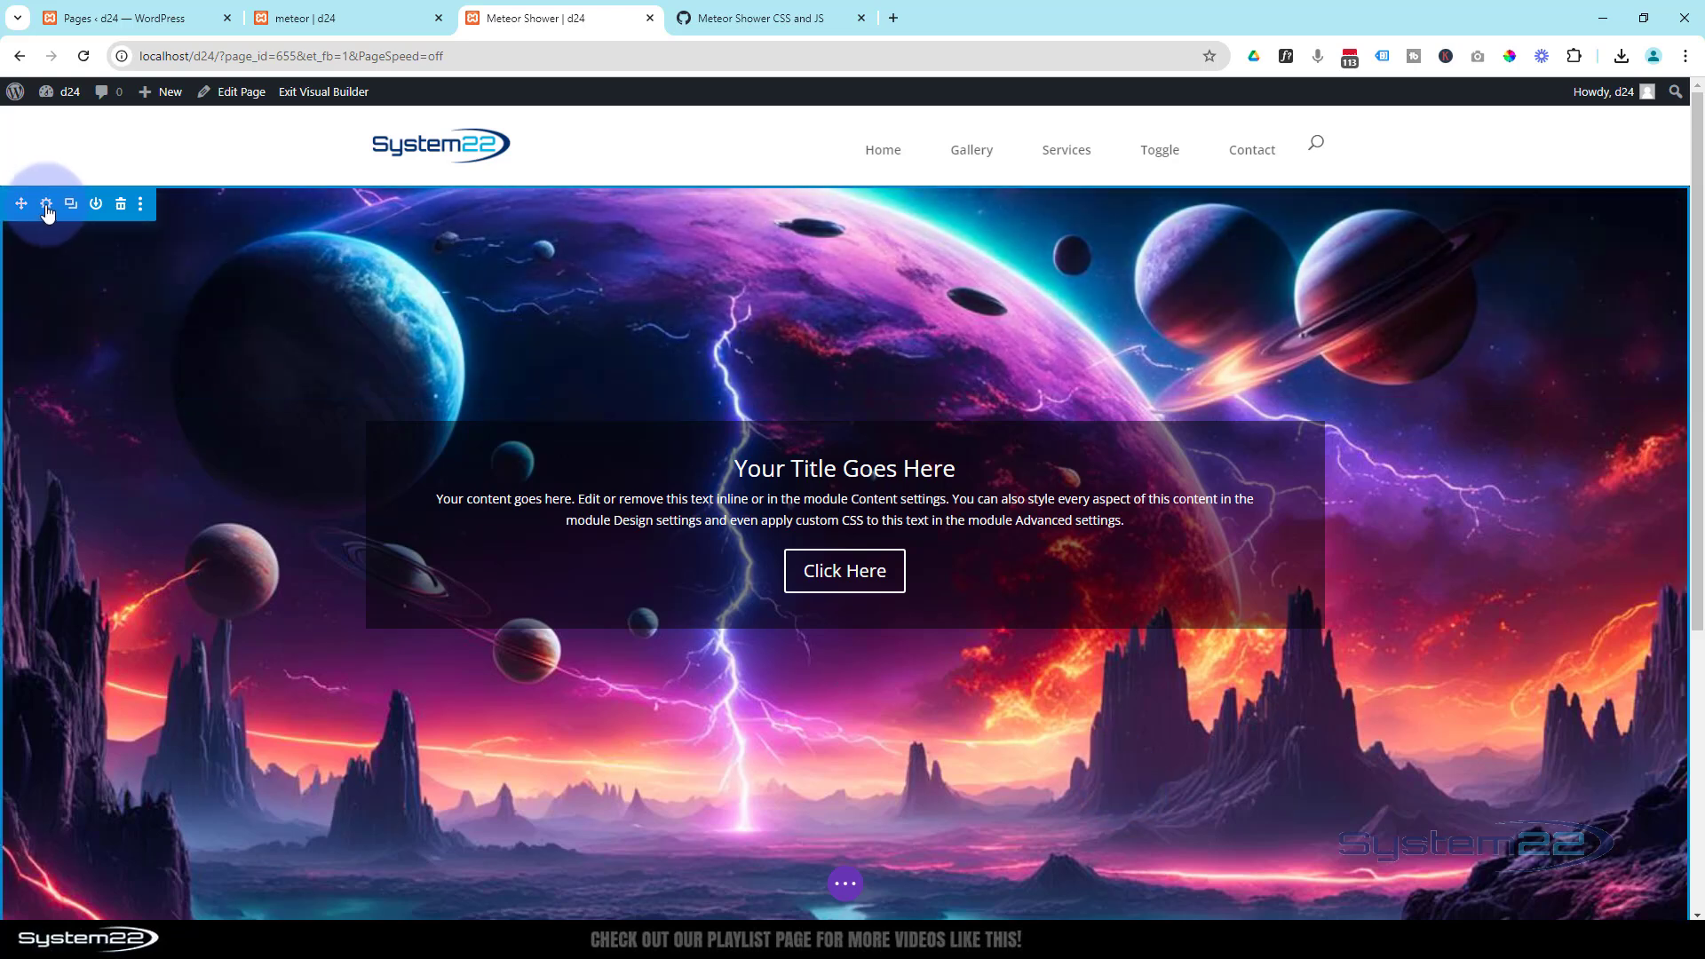
- Add 854225-hd_1280_720_30fps.mp4 from the media library as the section's MP4 background video and save the section settings
click(47, 206)
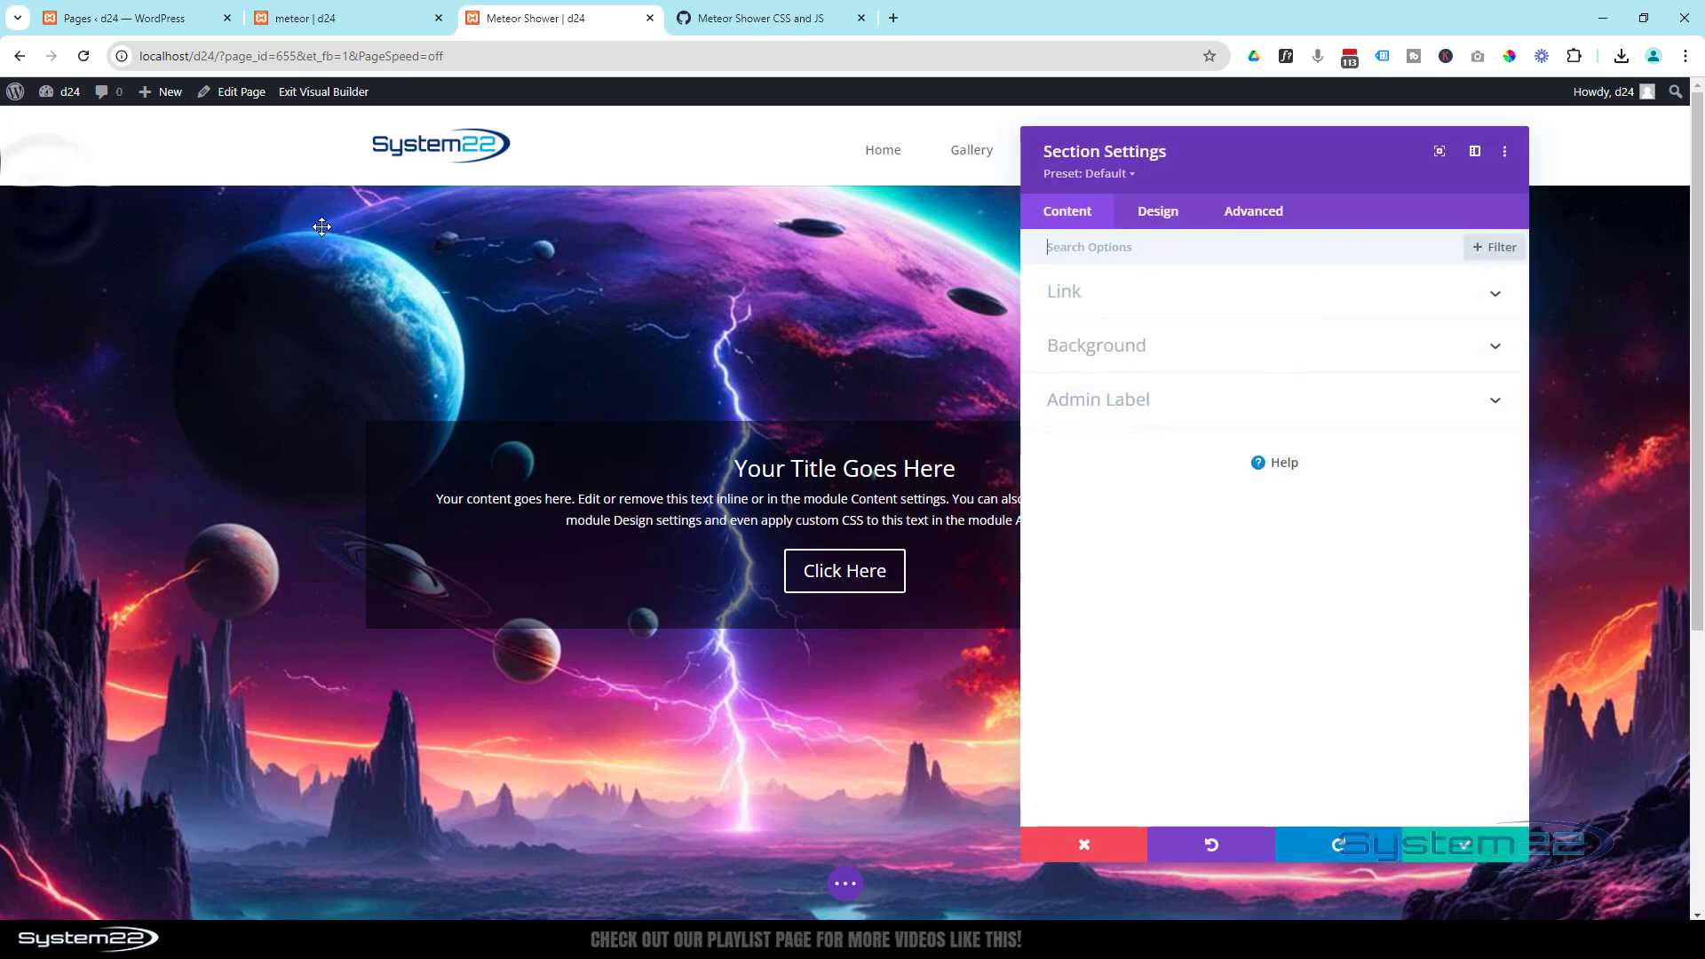
click(1121, 350)
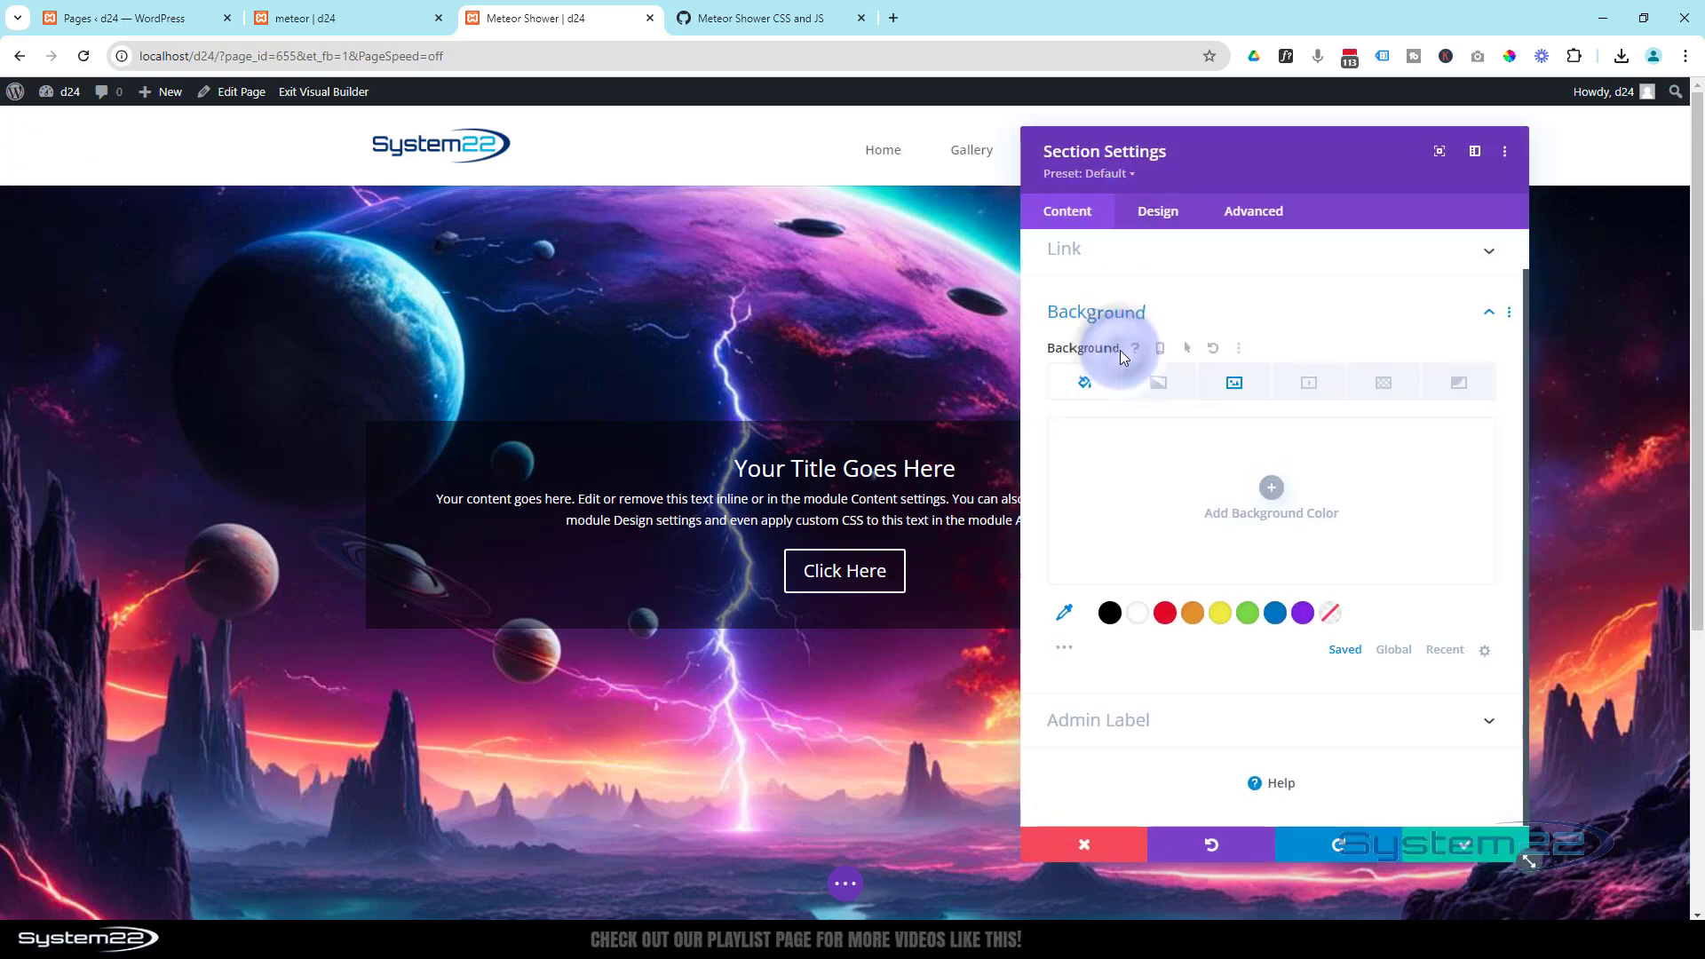
click(1307, 387)
click(1273, 513)
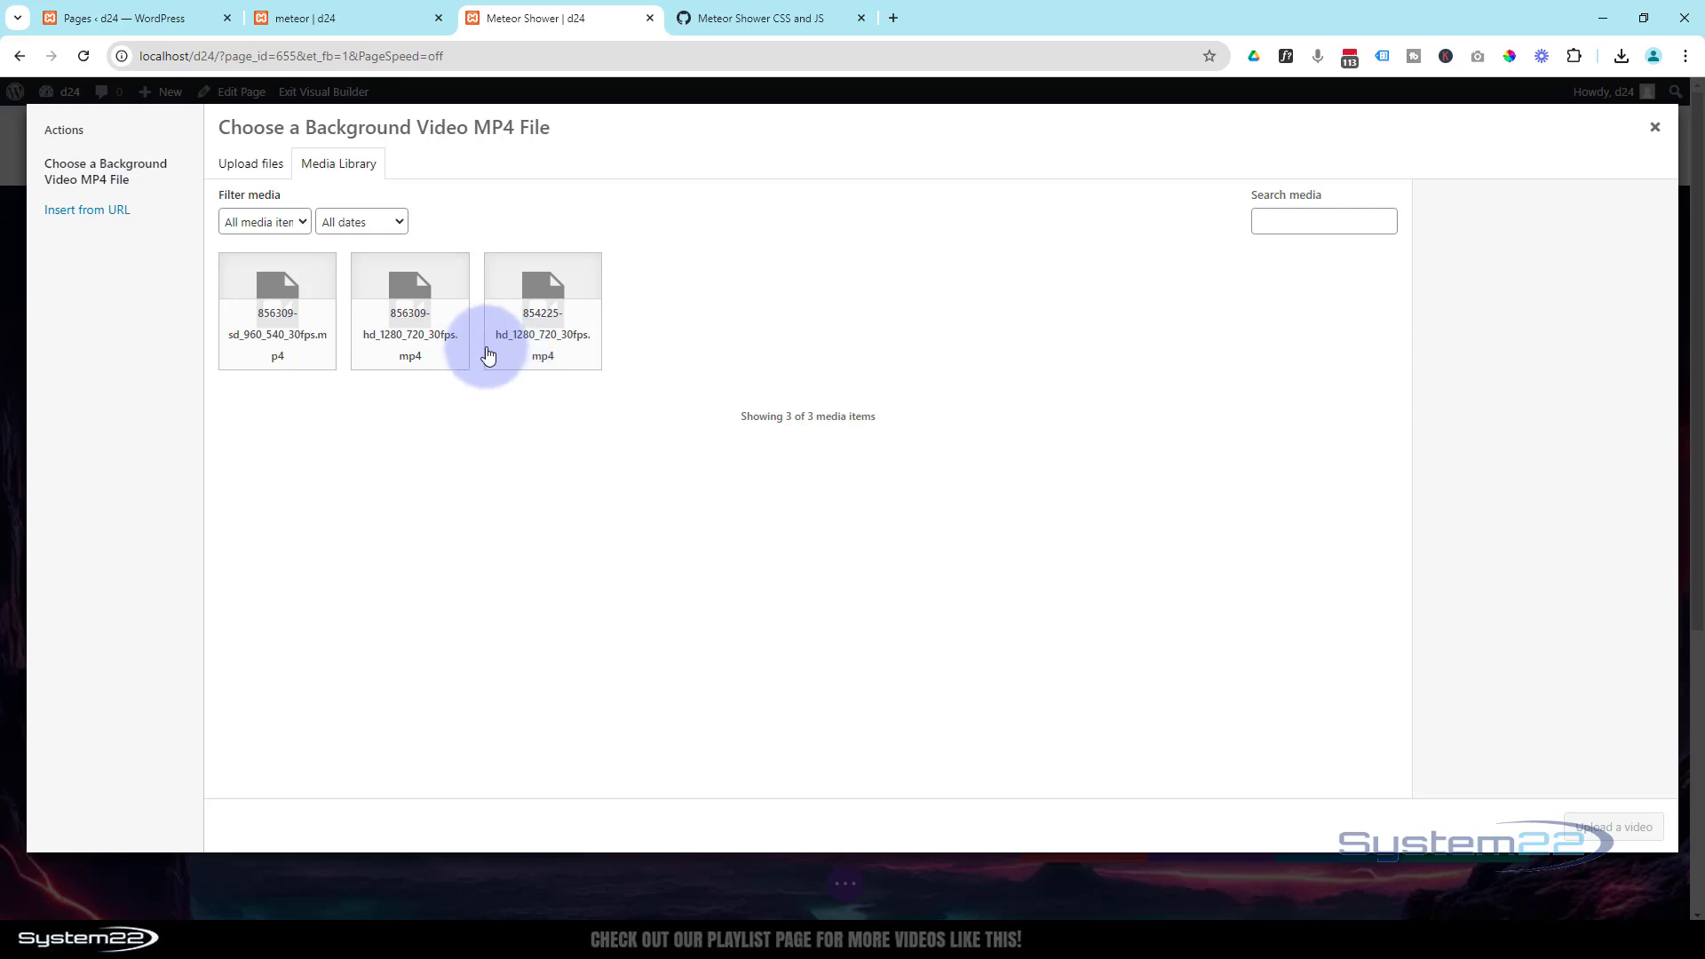
click(433, 347)
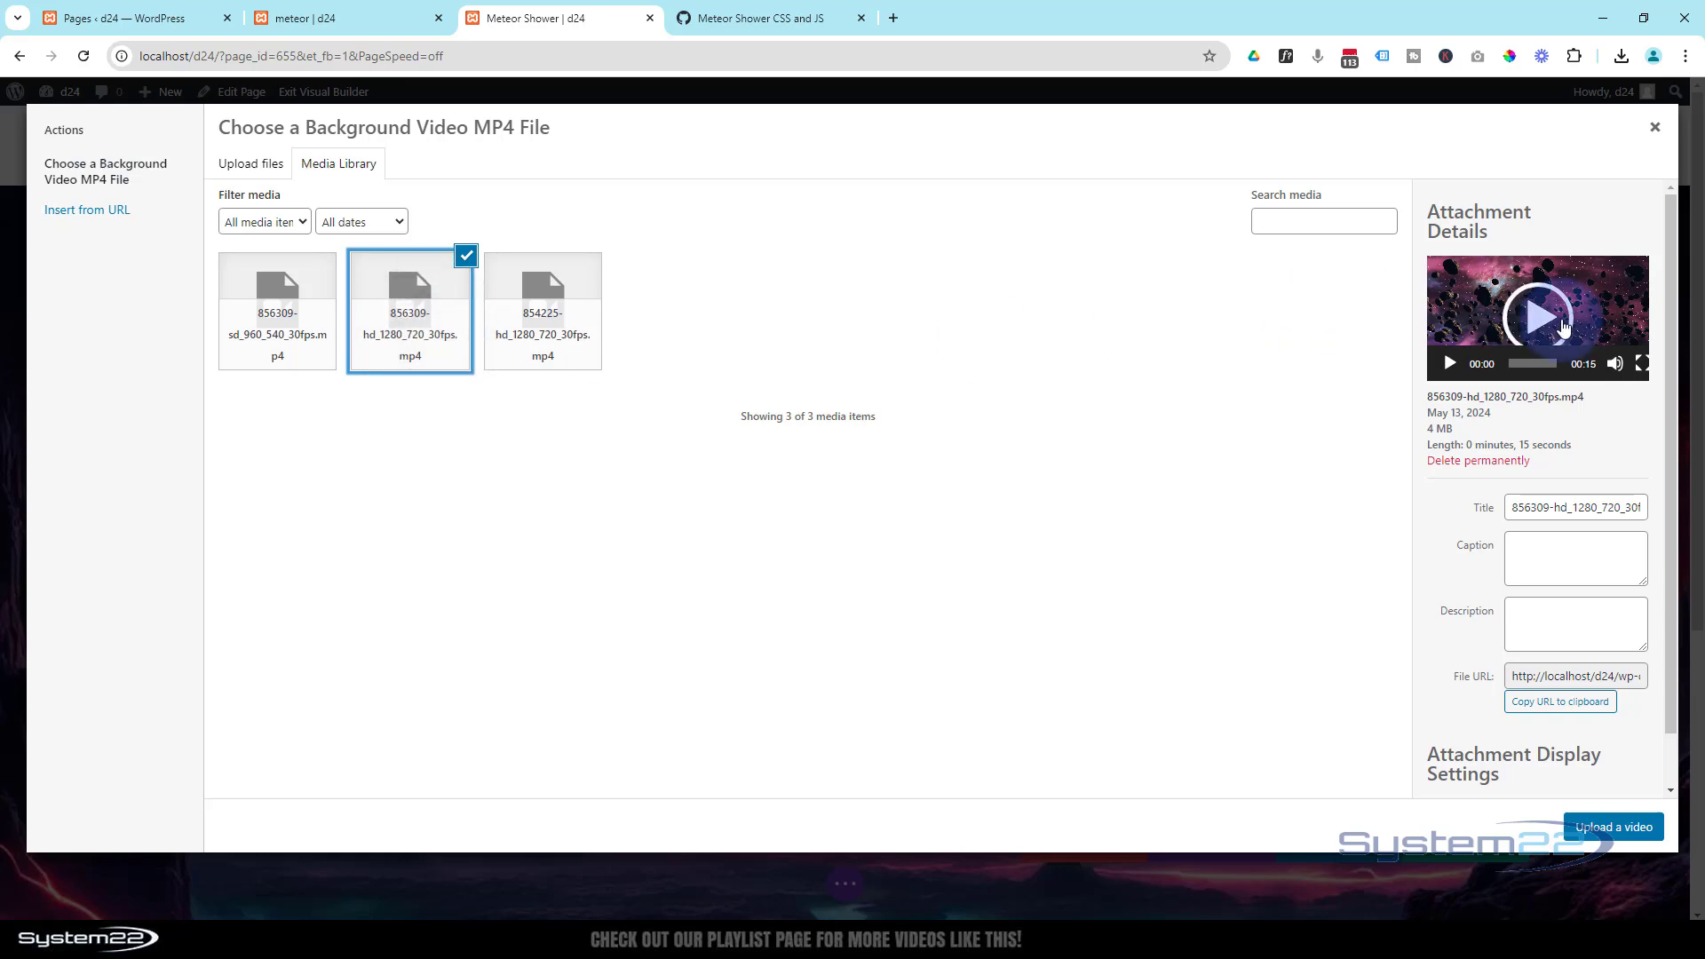
click(551, 342)
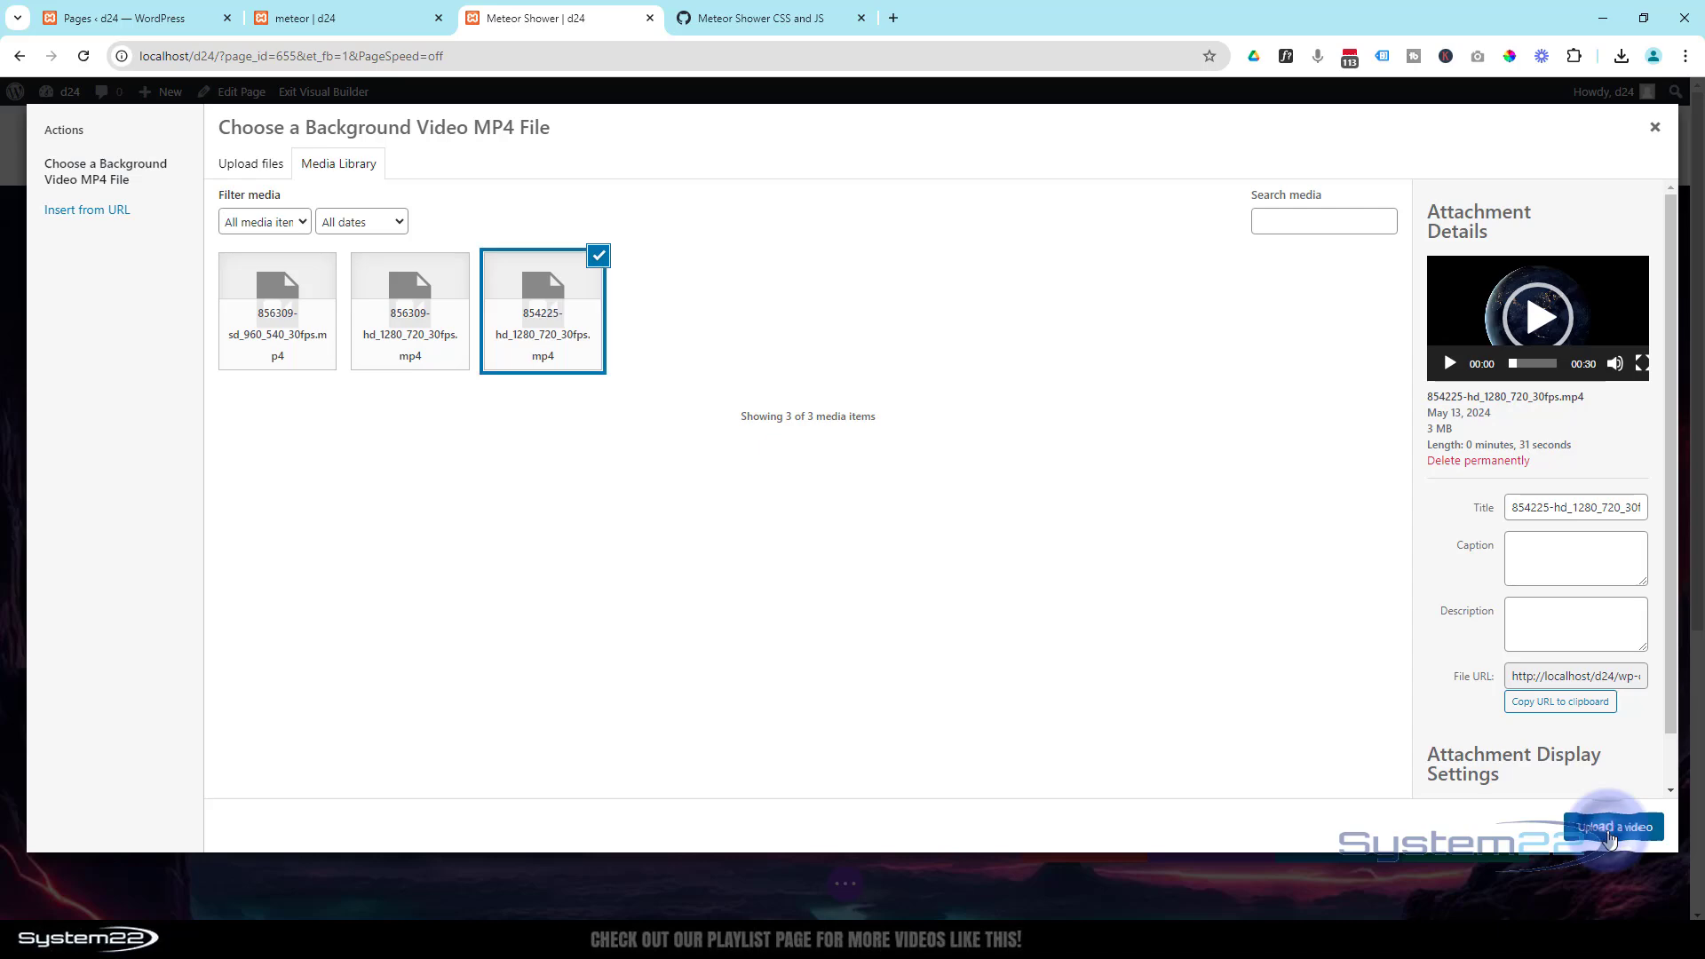
click(1610, 835)
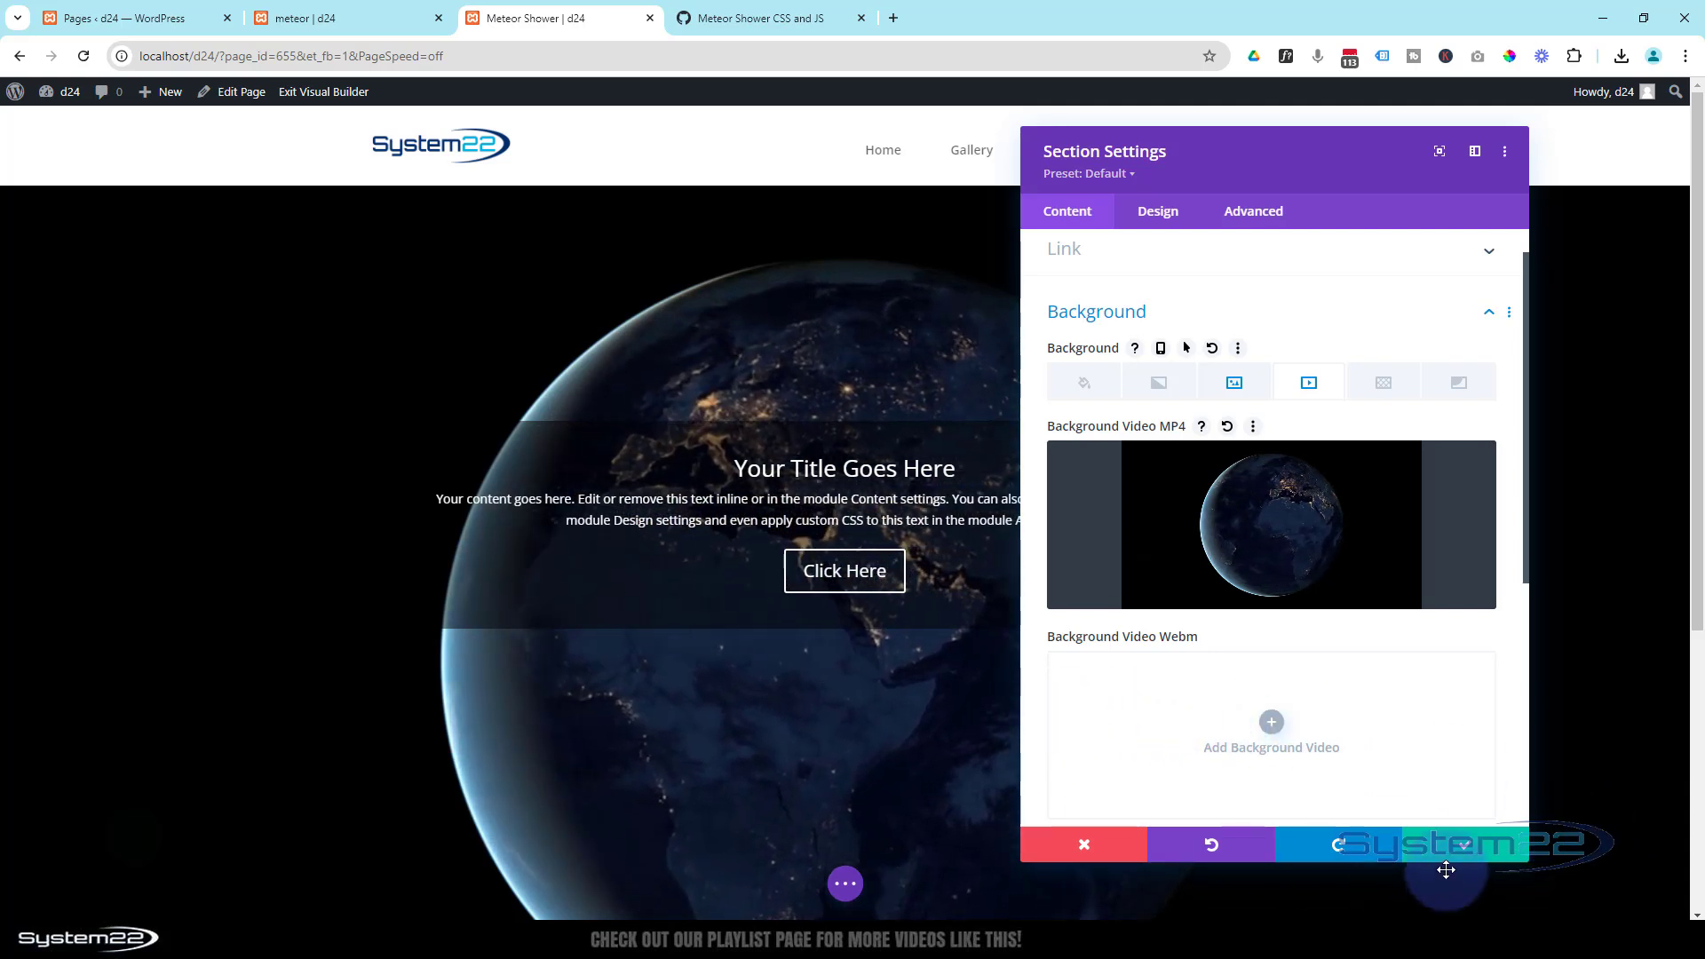
click(1460, 842)
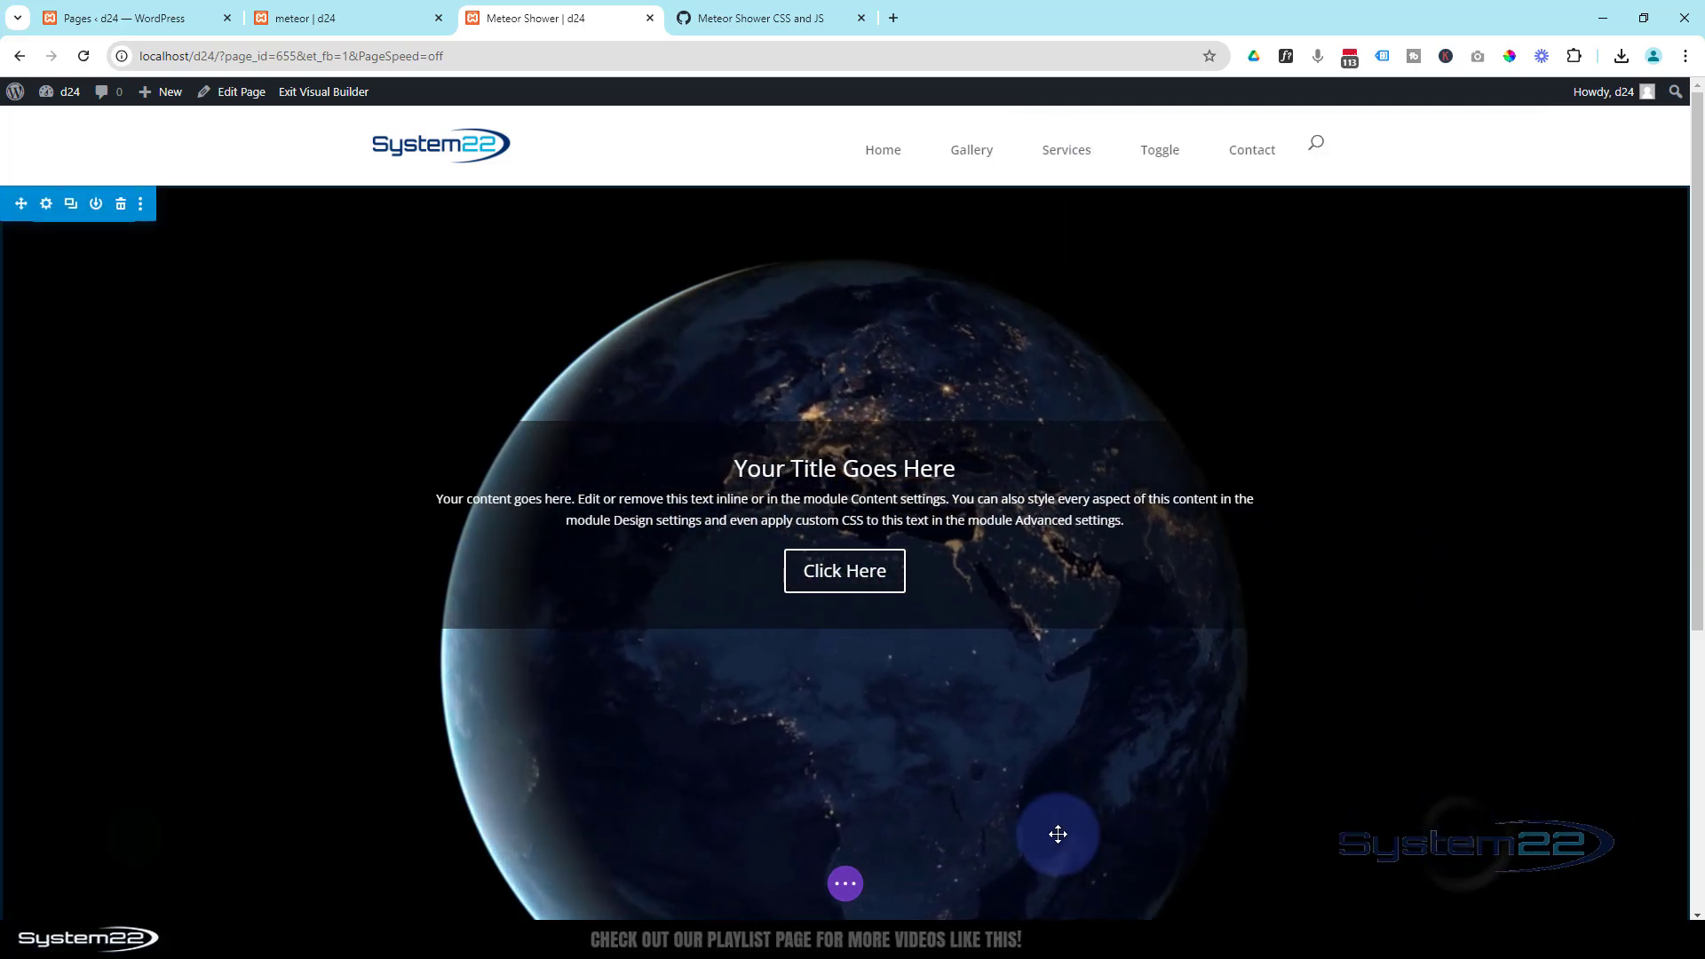
- Save the page with the video background as a draft and exit the Visual Builder
click(843, 888)
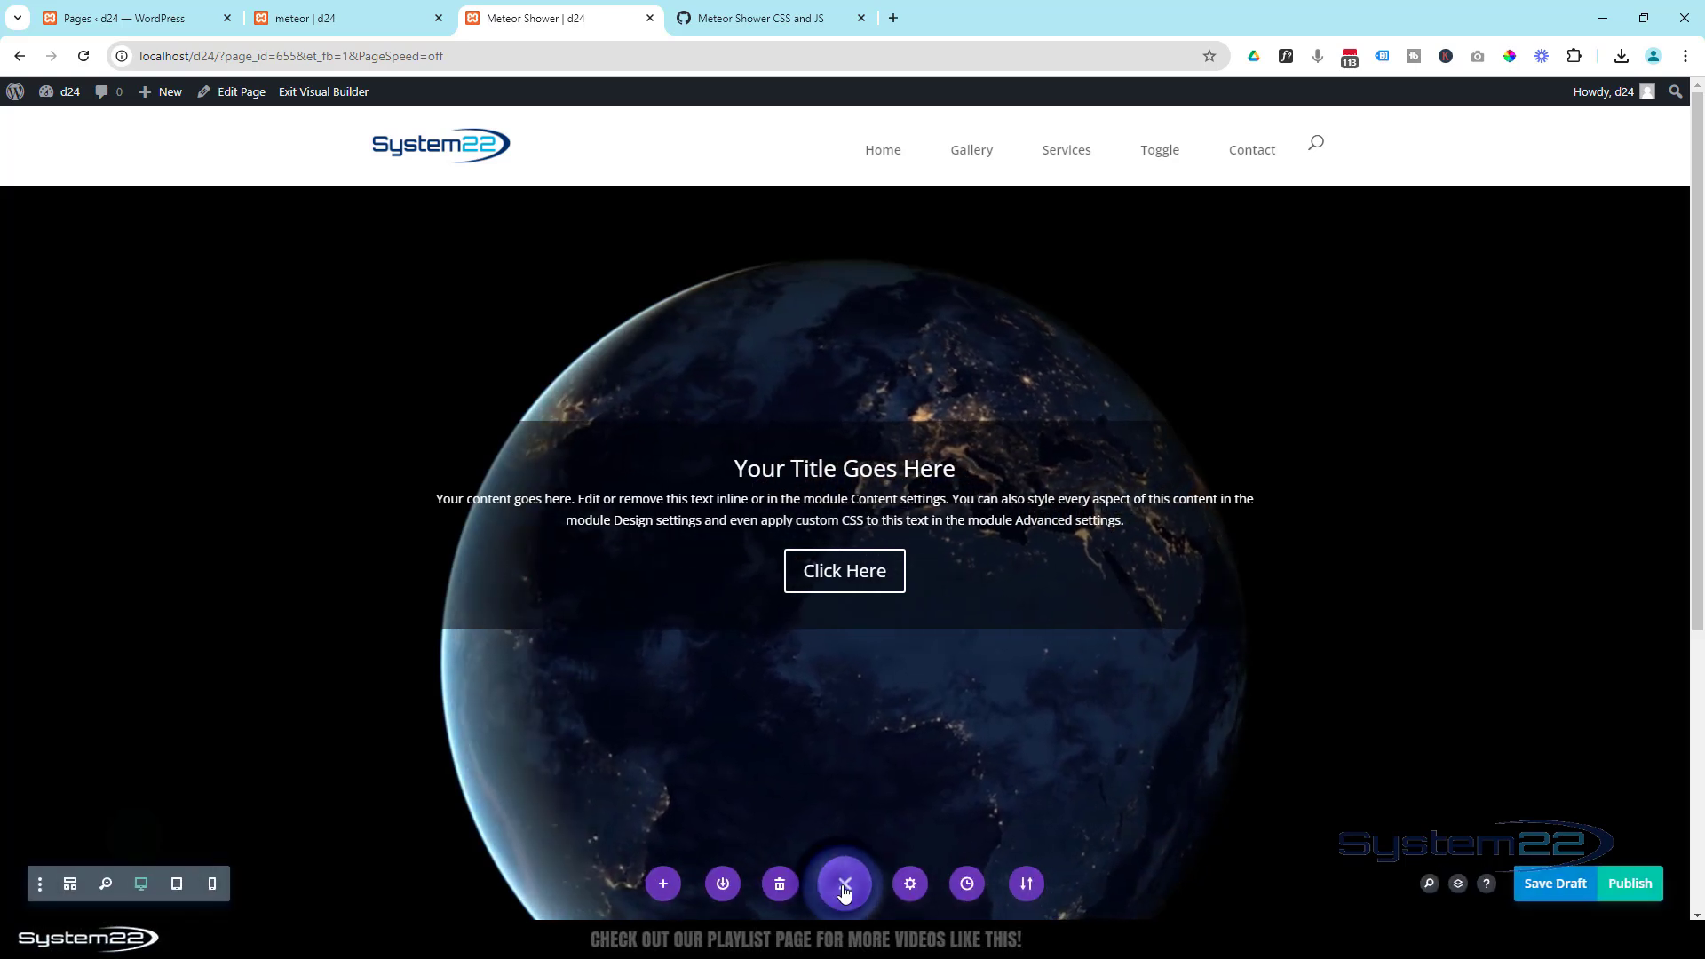
click(1569, 884)
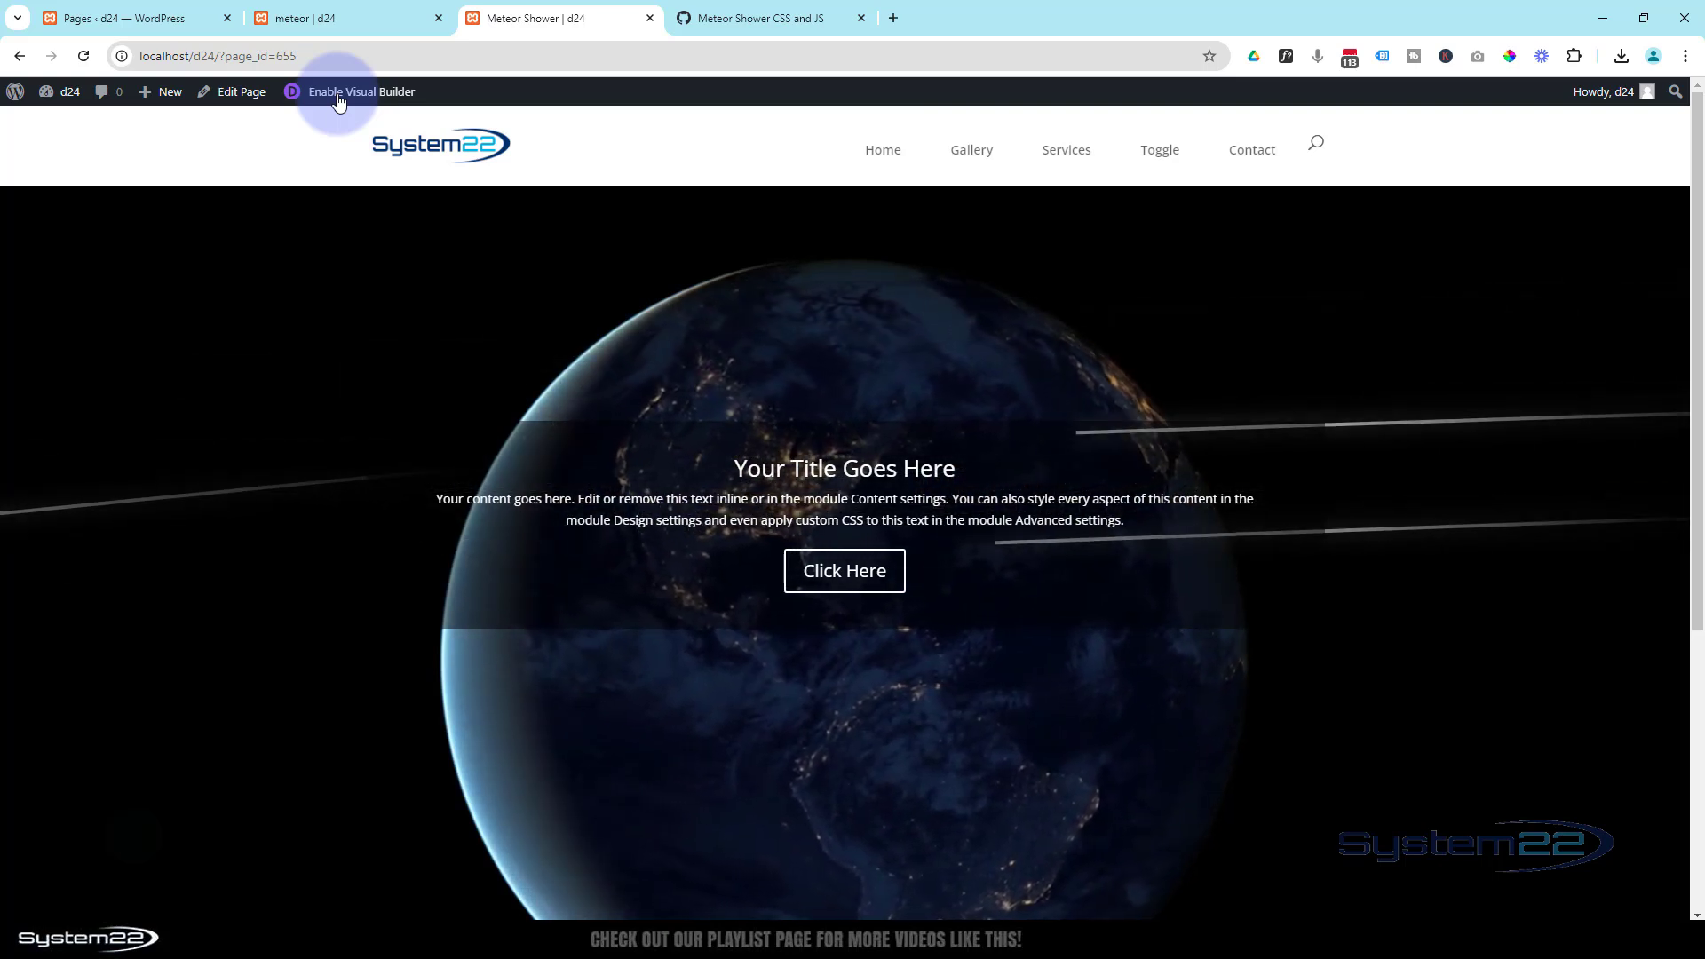
- Switch to the GitHub gist, select its web address, look through the meteor shower code, and return to the Meteor Shower page
click(746, 20)
click(532, 52)
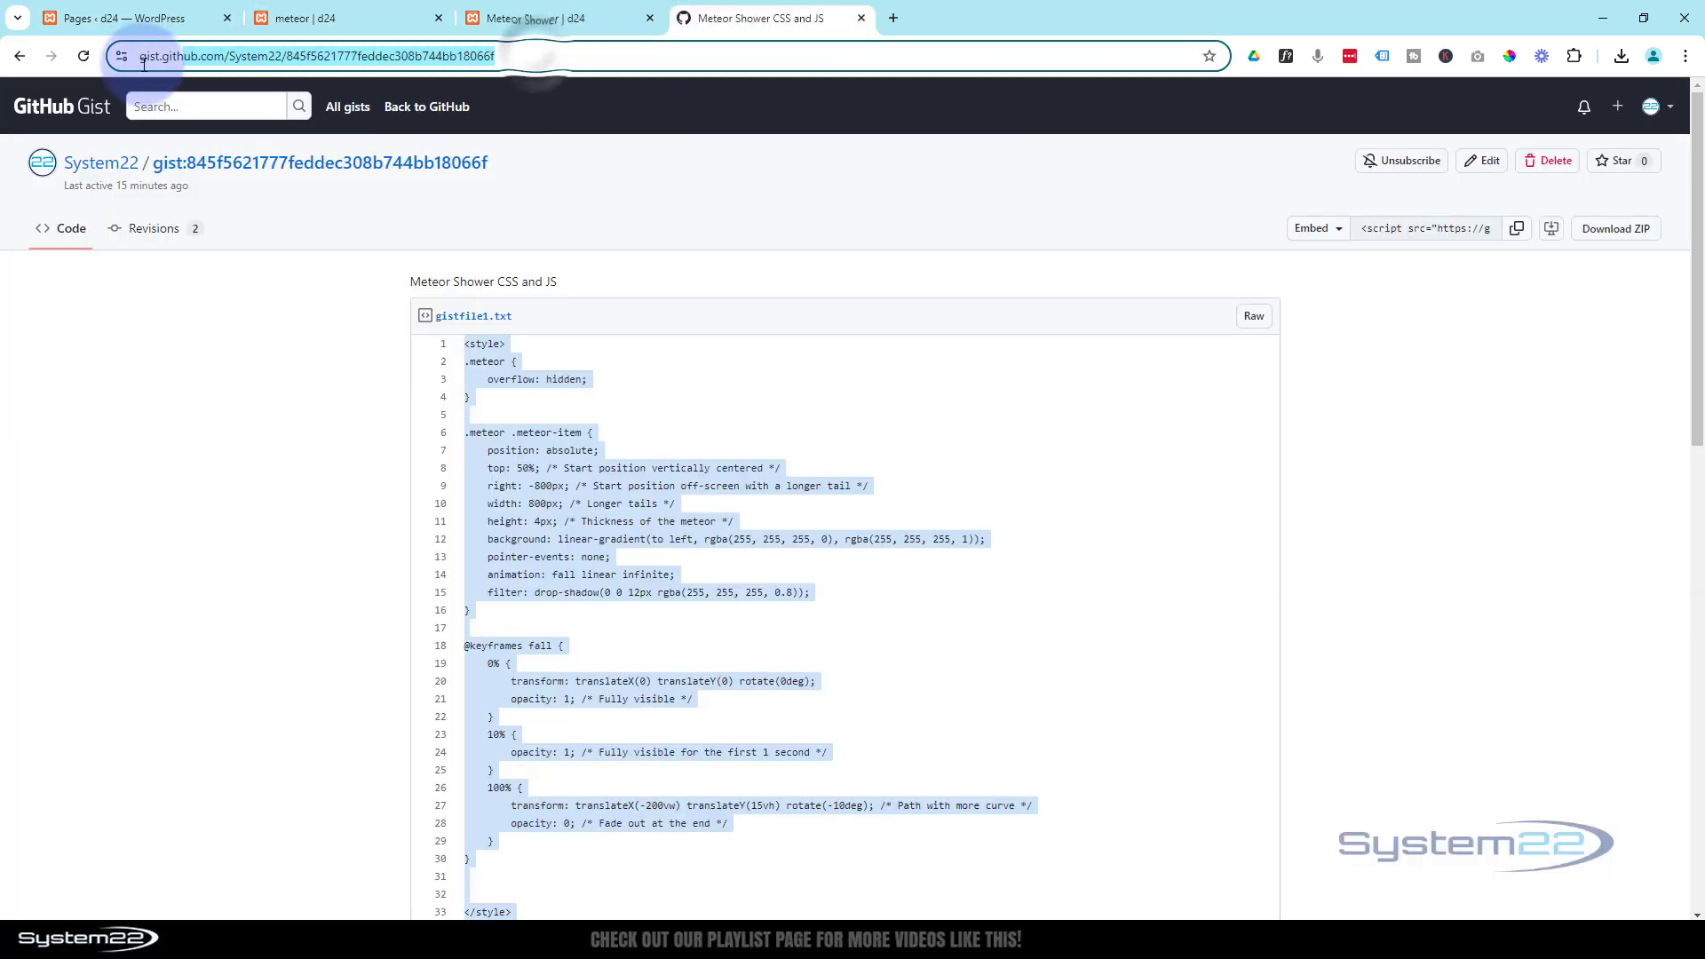
scroll(733, 515, down, 12)
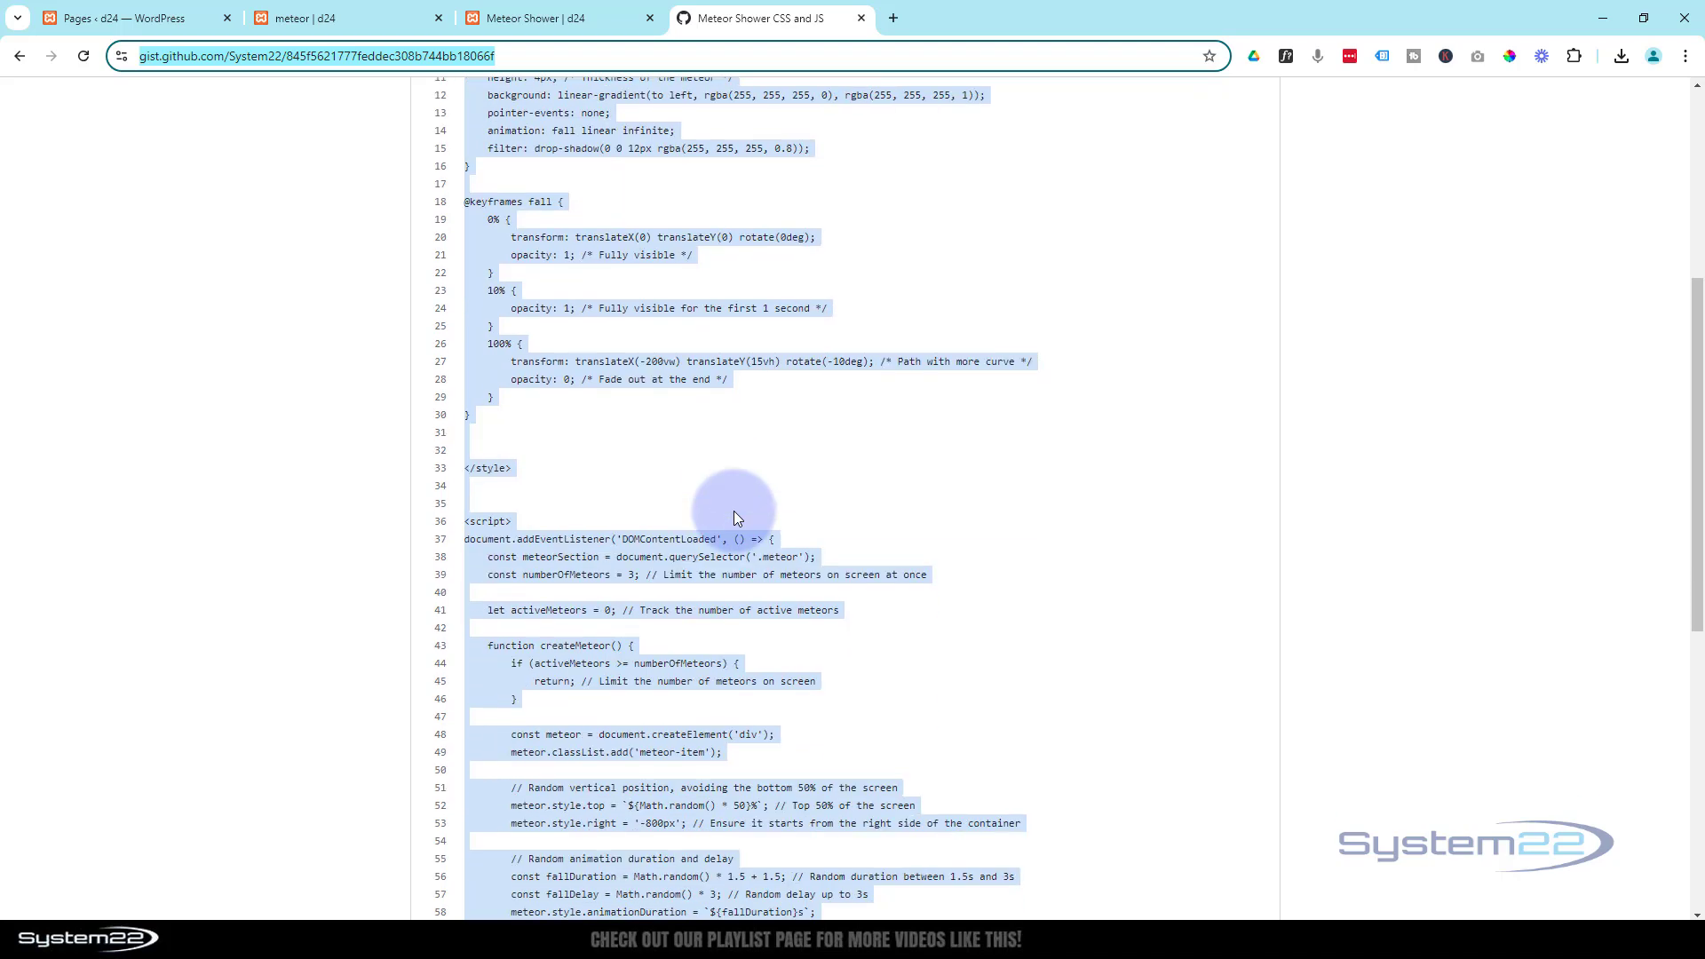
scroll(733, 510, up, 12)
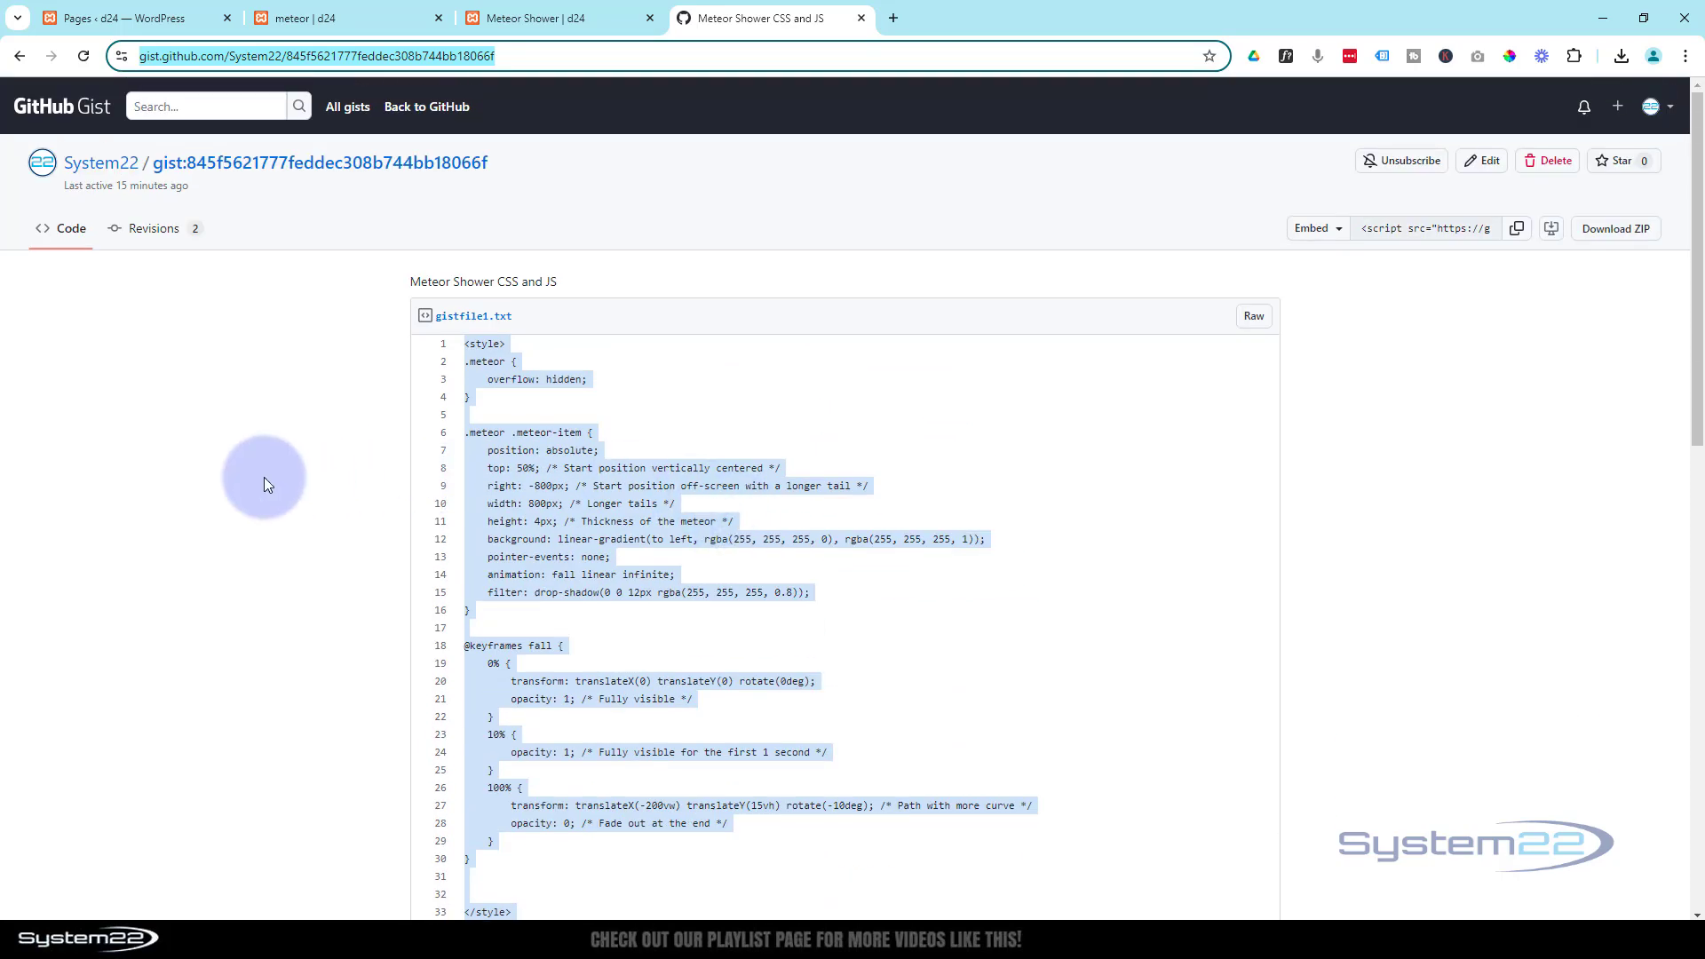
click(545, 19)
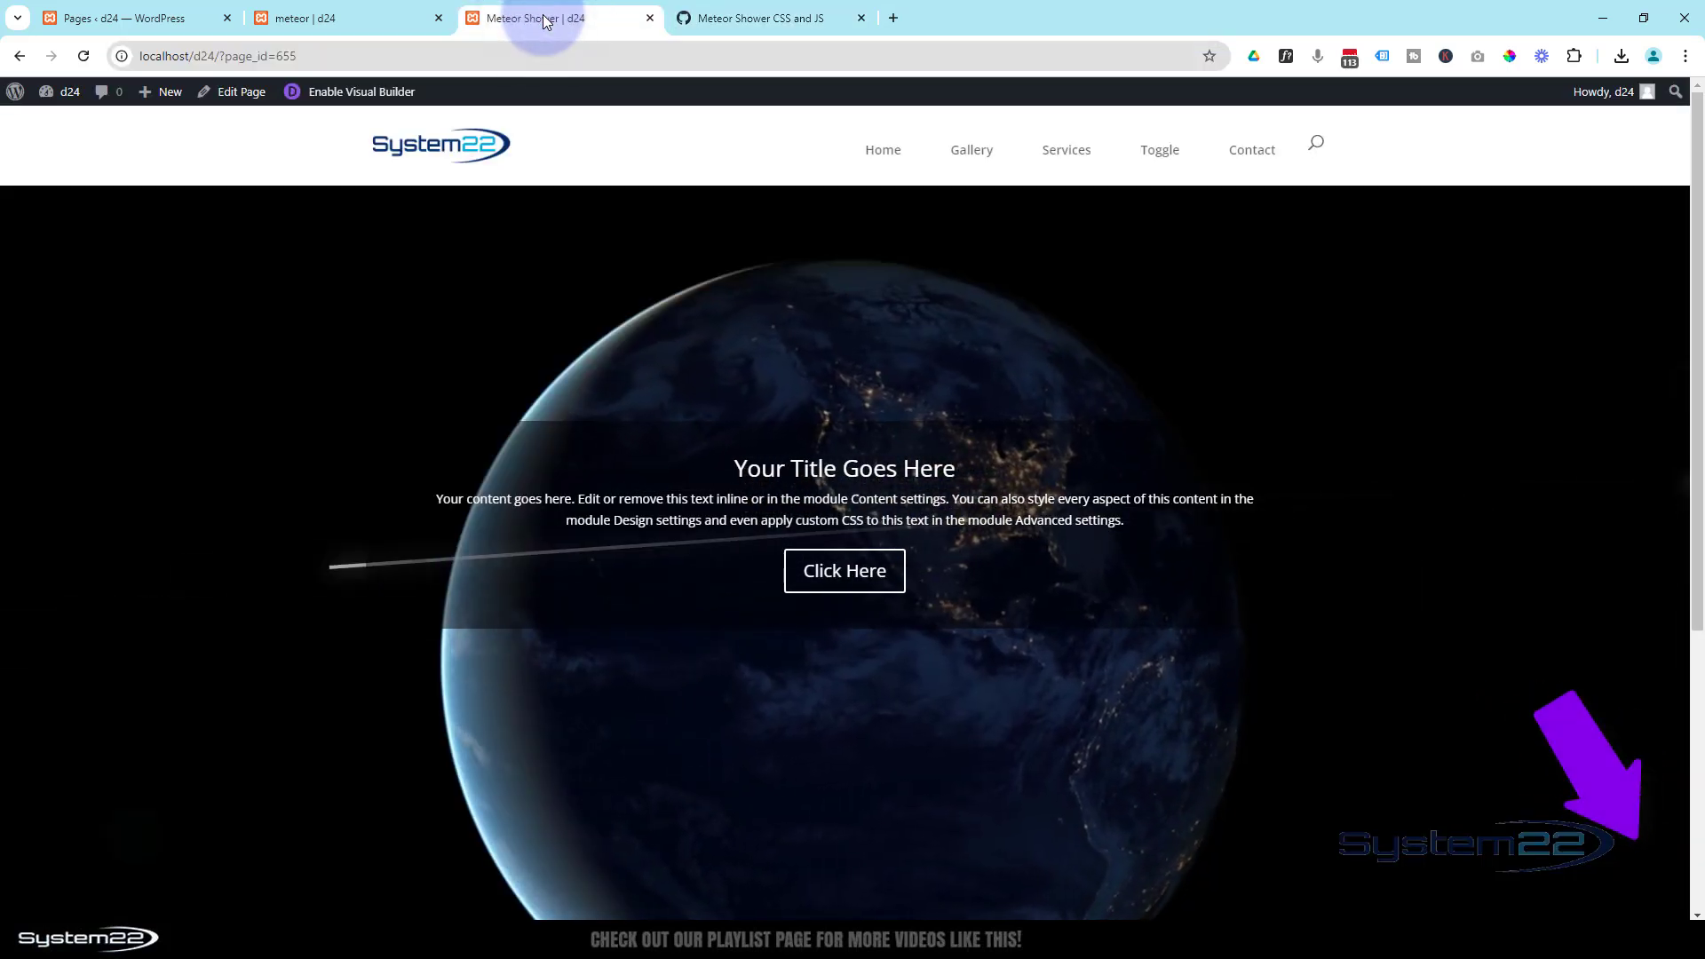